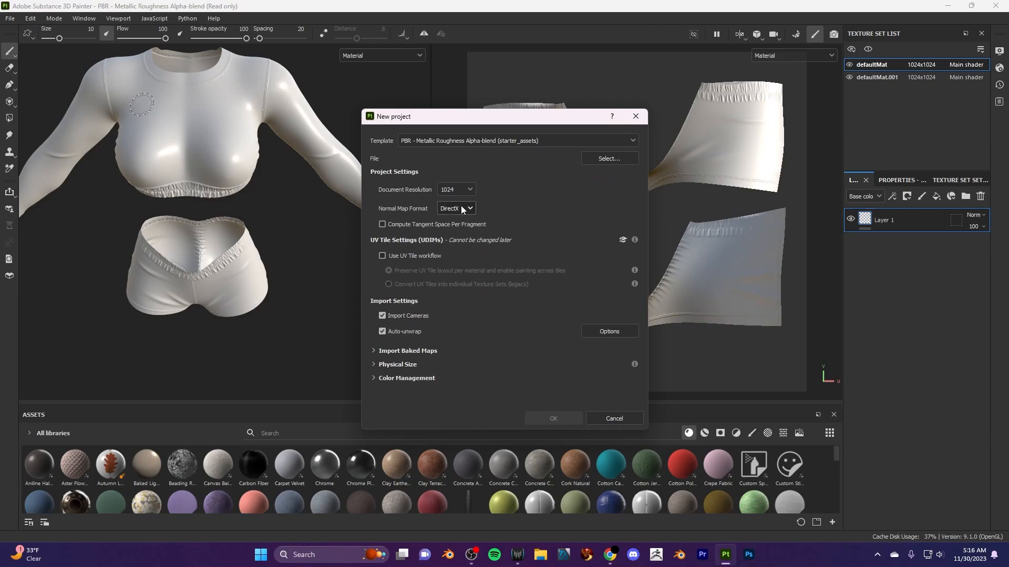
- Create a new project from Shorts - Premade .19_low.obj with the OpenGL normal map format, discarding the open project's changes
left_click(599, 159)
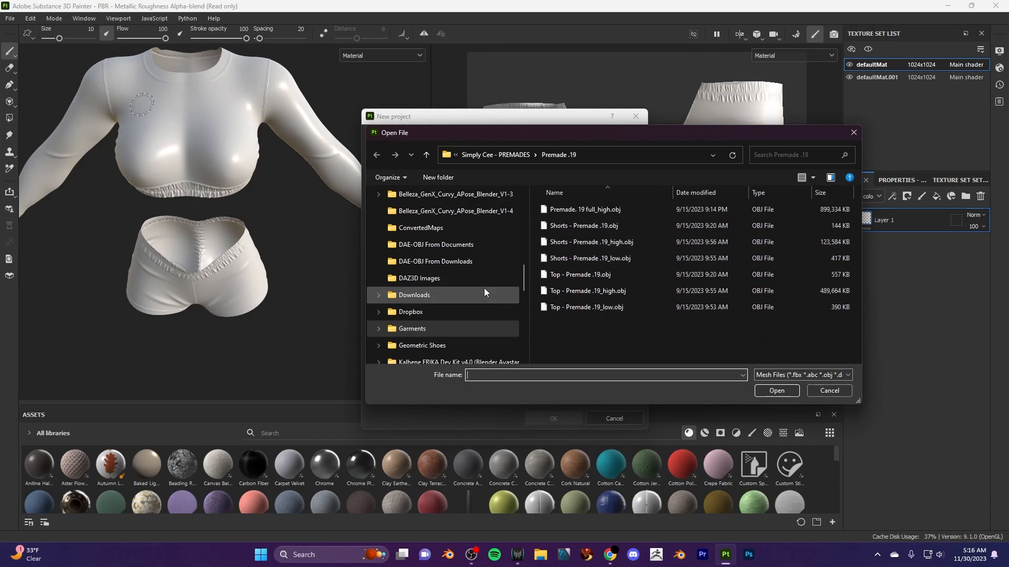
double_click(577, 258)
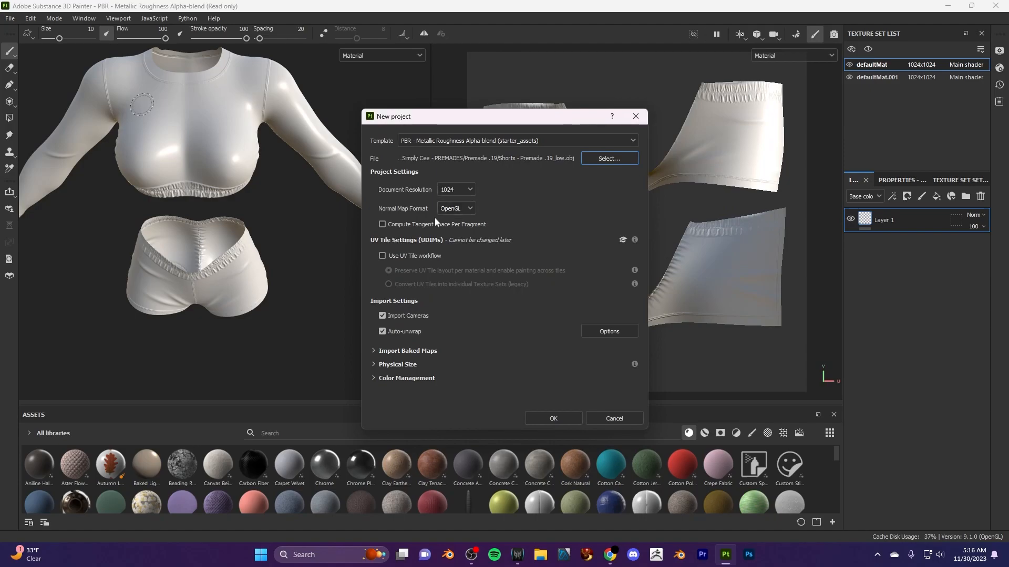
left_click(565, 421)
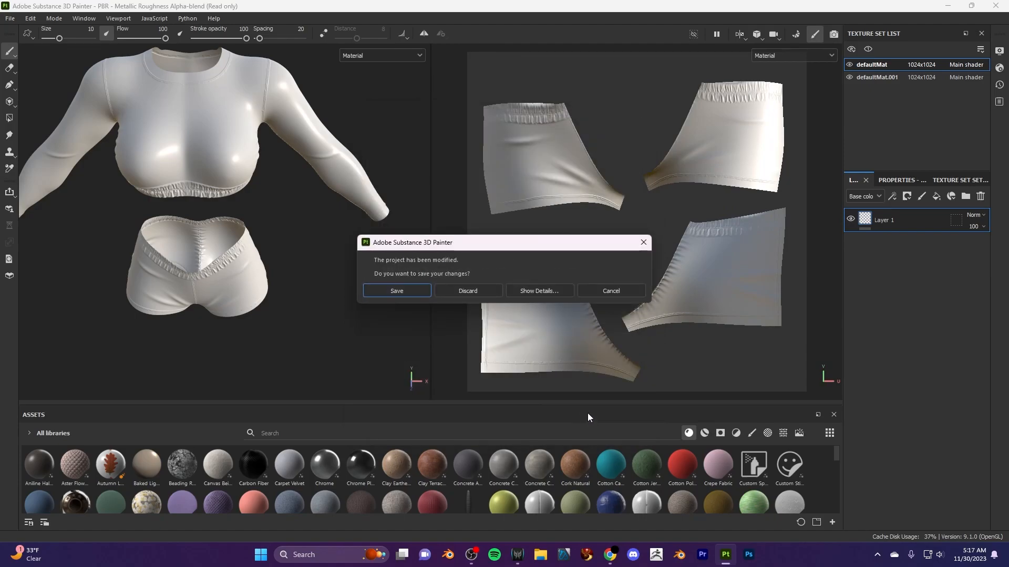
left_click(468, 291)
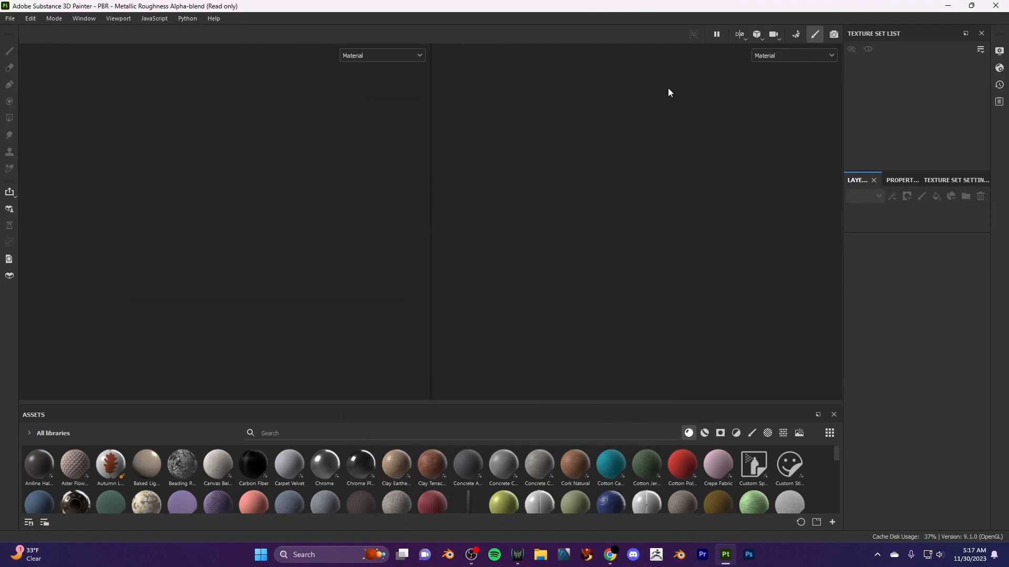
- Cut Layer 1 from the layer stack of the new shorts project
scroll(230, 259, "down", 2)
scroll(304, 311, "up", 3)
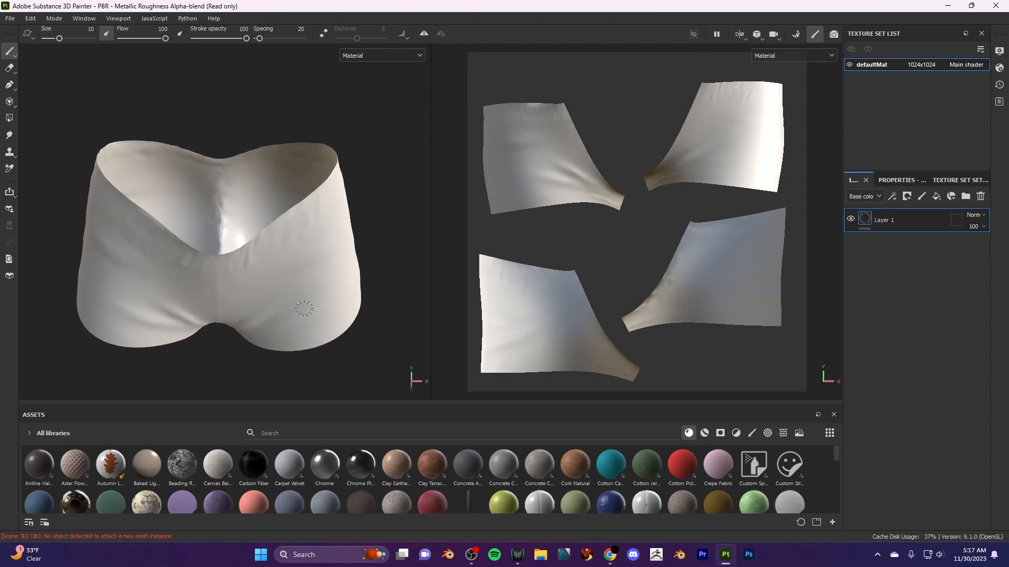
scroll(305, 318, "down", 3)
mouse_move(382, 269)
left_mouse_down("alt")
mouse_move(355, 205)
mouse_move(124, 261)
mouse_move(377, 246)
mouse_move(342, 273)
mouse_move(282, 293)
mouse_move(49, 316)
mouse_move(488, 295)
mouse_move(542, 251)
mouse_move(475, 219)
mouse_move(517, 181)
mouse_move(606, 256)
mouse_move(599, 268)
mouse_move(234, 284)
mouse_move(305, 312)
left_mouse_up("alt")
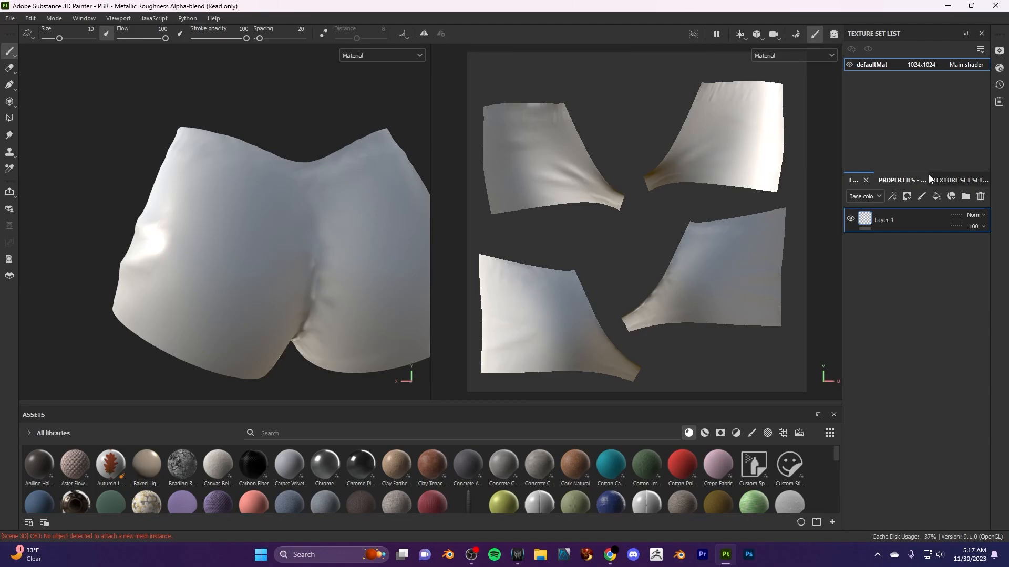
right_click(904, 220)
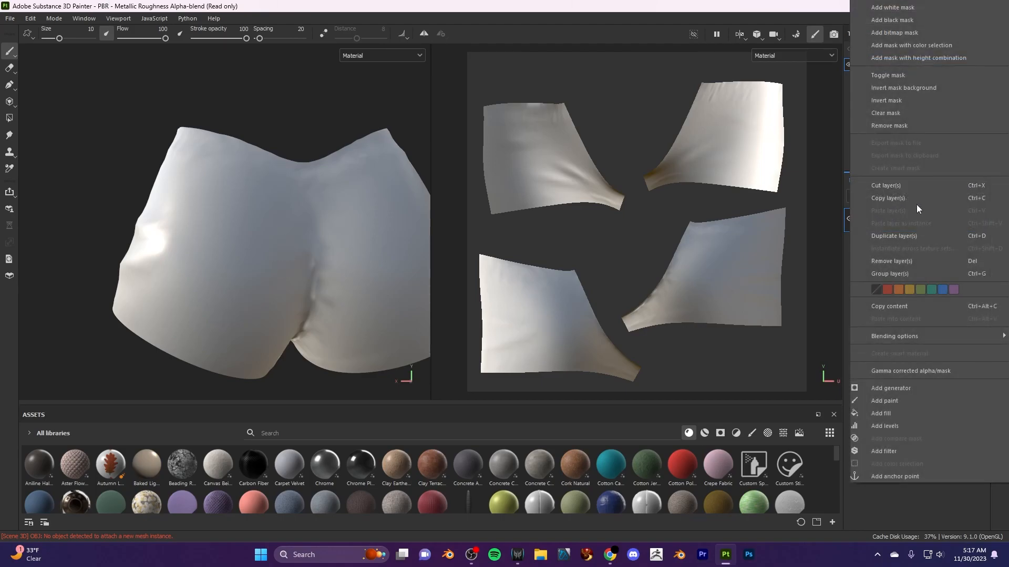
left_click(917, 188)
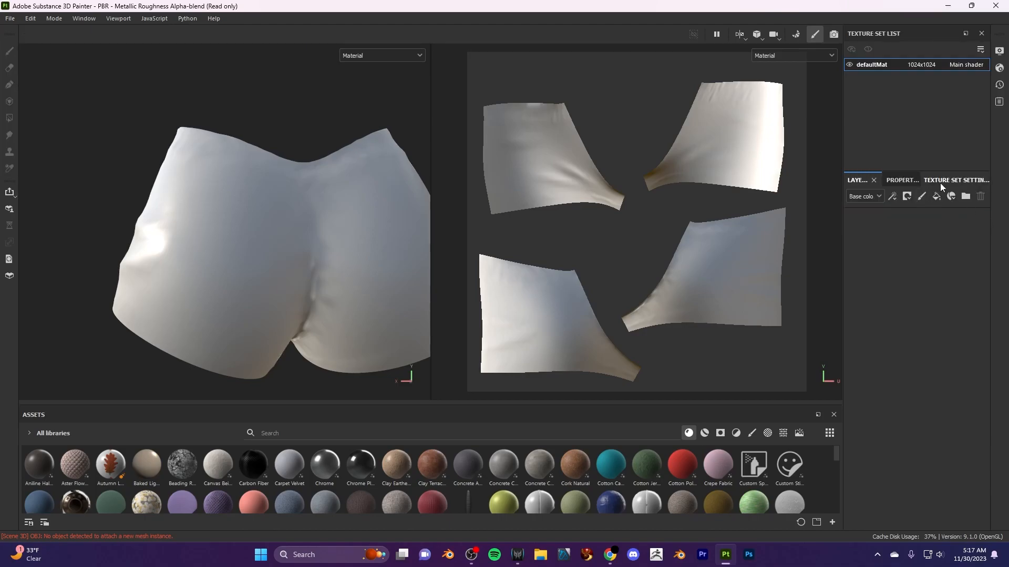
- Add an Ambient occlusion channel to the defaultMat texture set
left_click(940, 183)
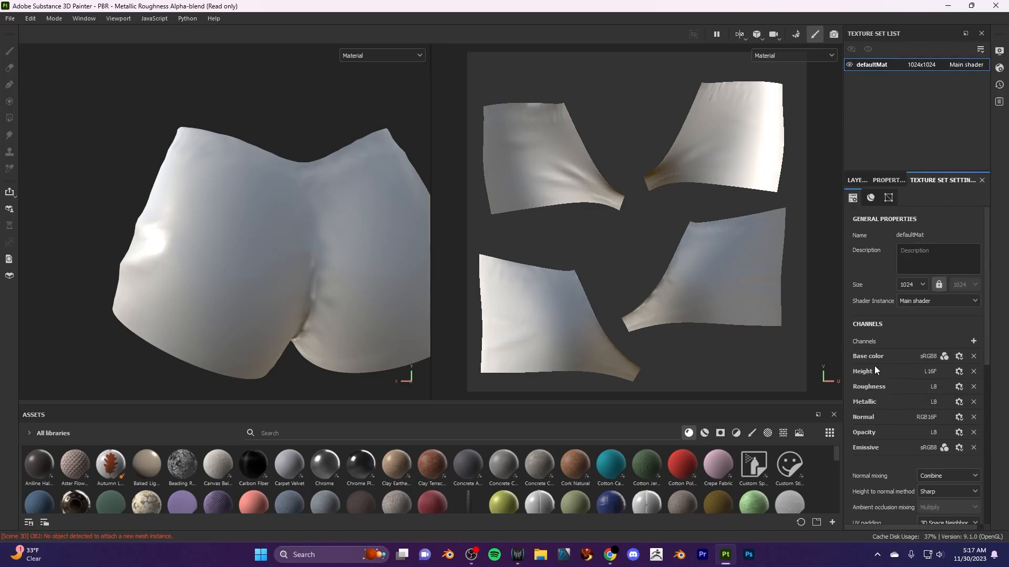
left_click(973, 341)
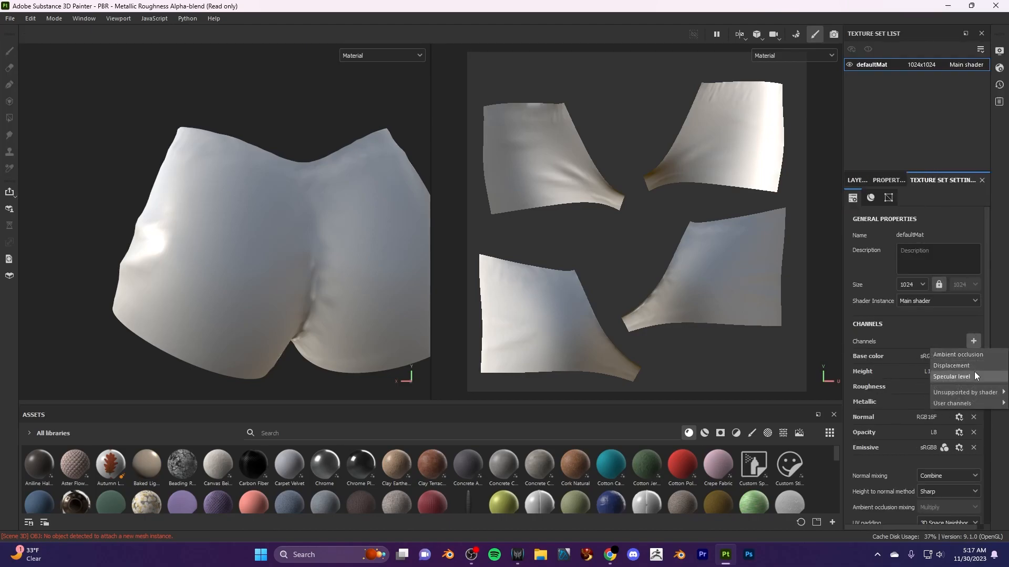
left_click(976, 357)
scroll(900, 399, "down", 6)
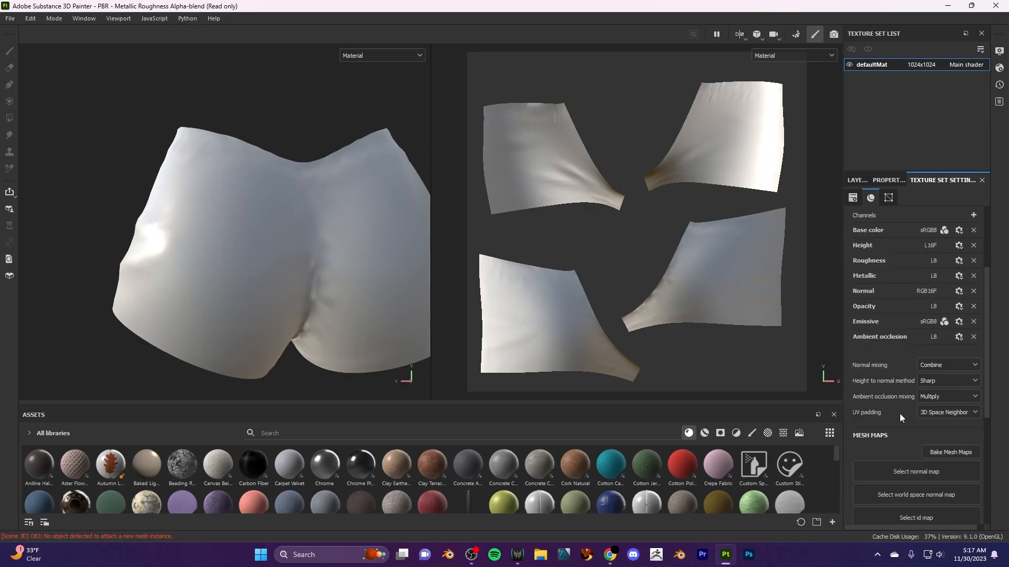
- Open the mesh map baking settings and load Shorts - Premade .19_high.obj as the high definition mesh
scroll(934, 425, "up", 2)
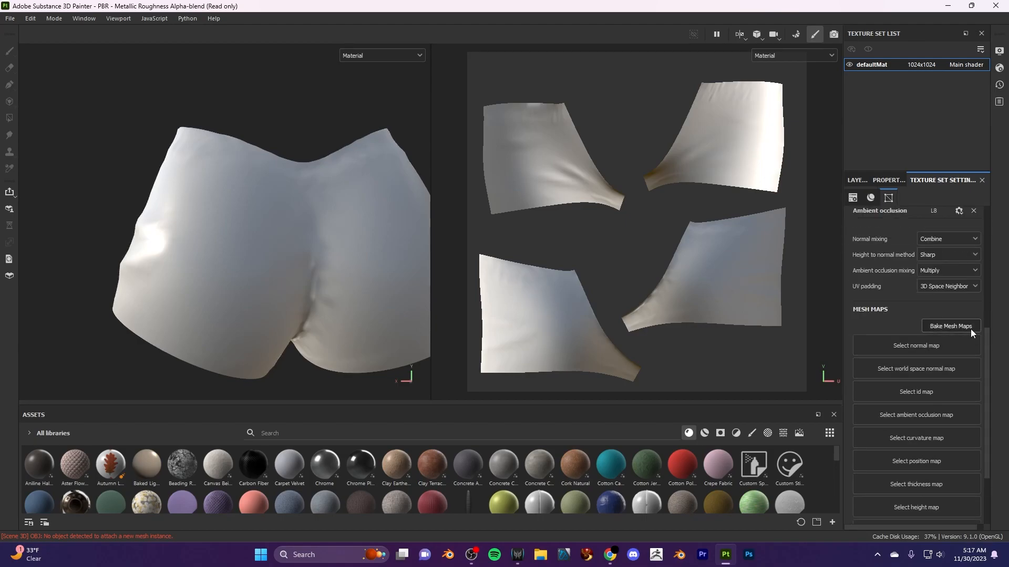
left_click(961, 326)
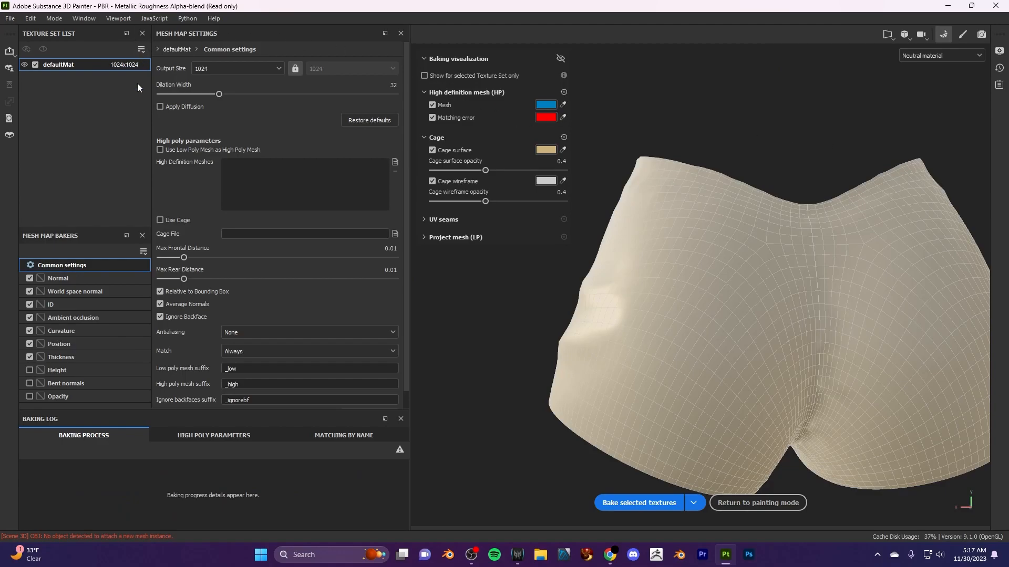
left_click(248, 70)
left_click(193, 75)
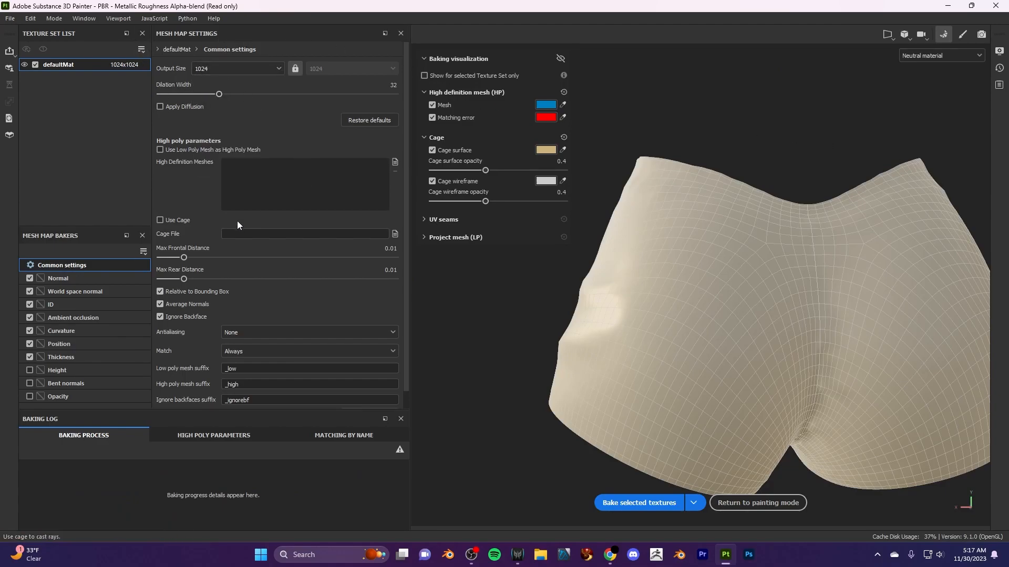
left_click(394, 161)
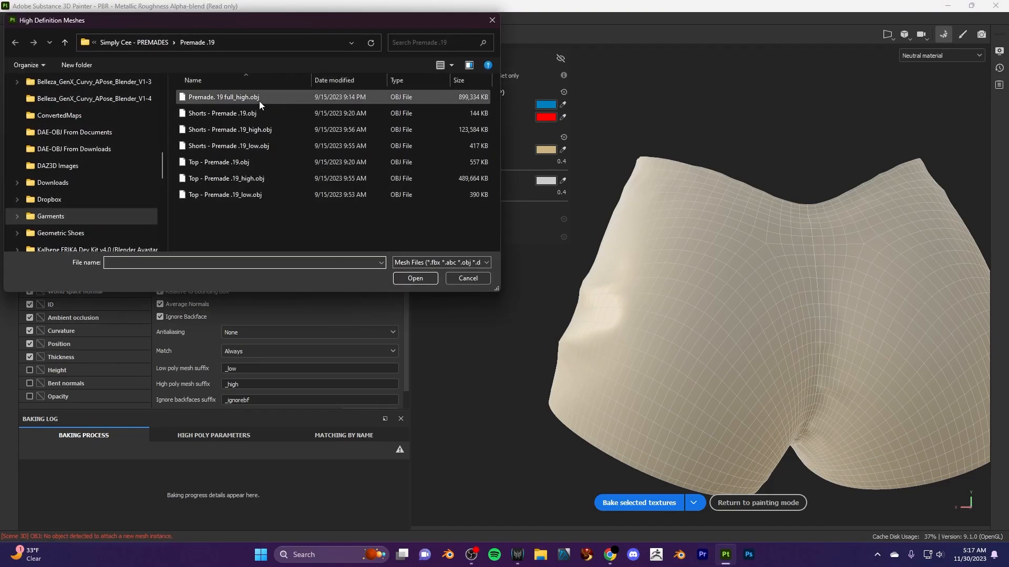
double_click(296, 132)
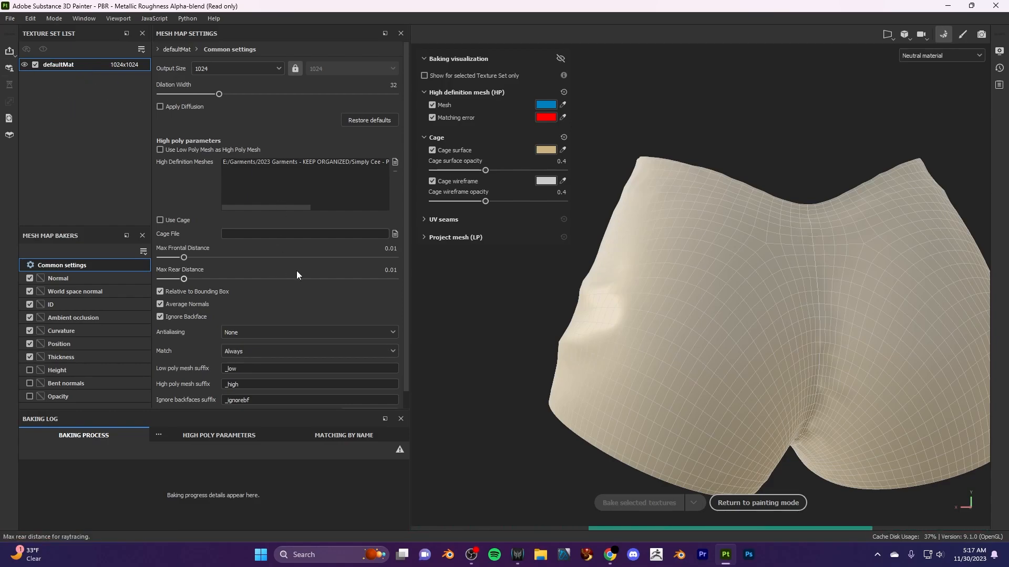
- Set the bake antialiasing to Supersampling 4x and review the remaining common settings
left_click(281, 332)
left_click(274, 354)
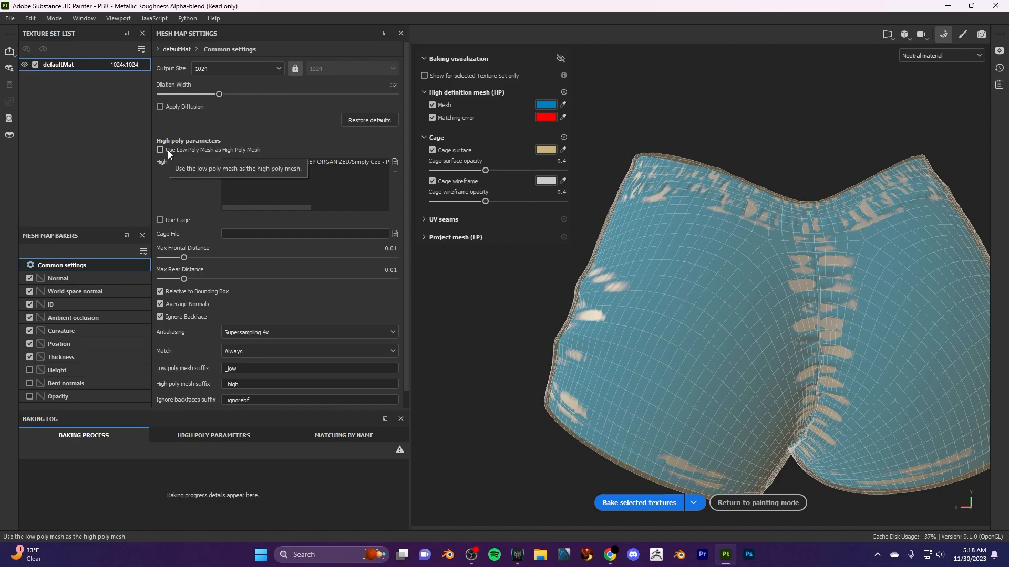
left_click(298, 161)
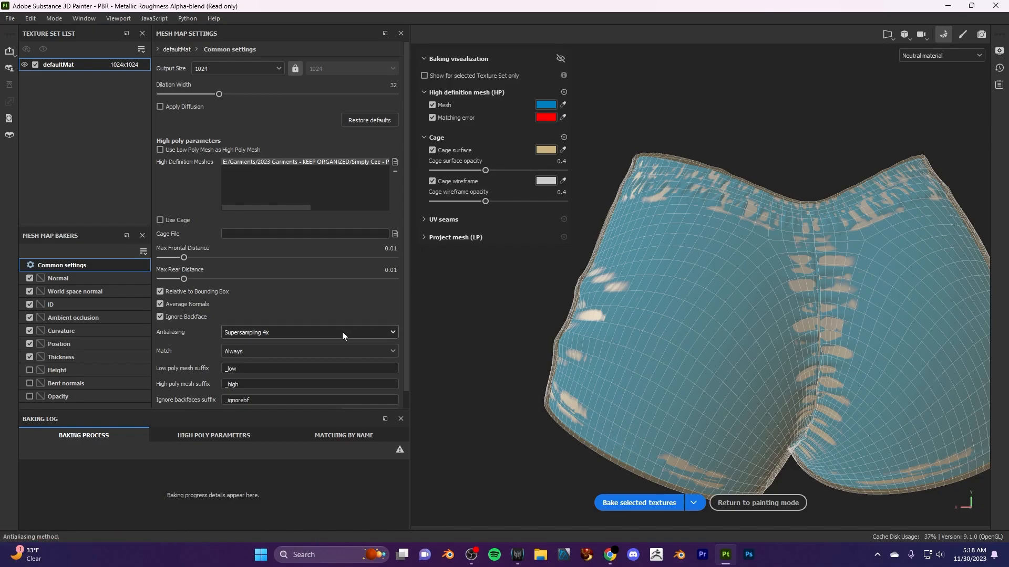
scroll(342, 333, "down", 1)
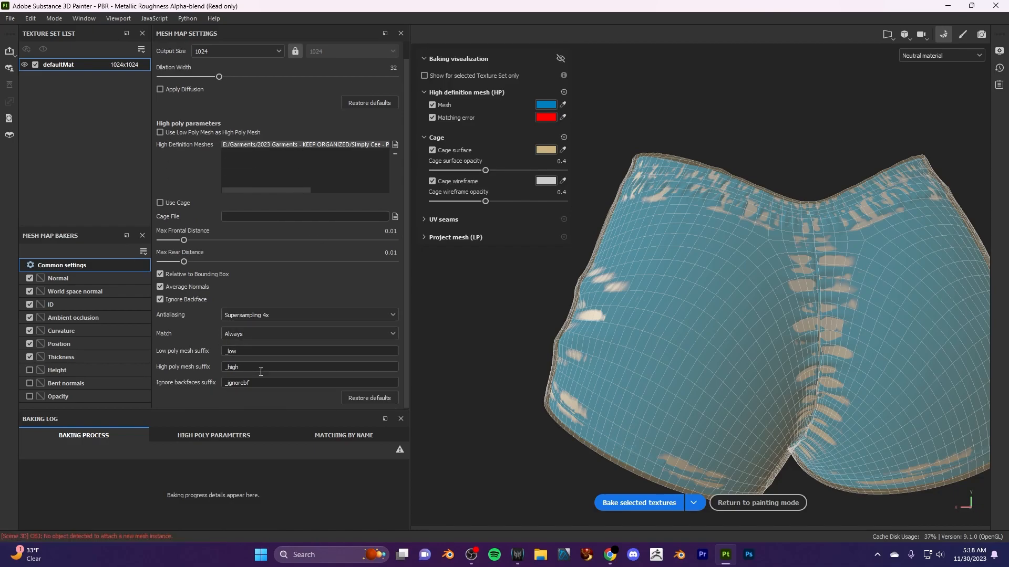
scroll(209, 351, "up", 1)
scroll(682, 317, "up", 1)
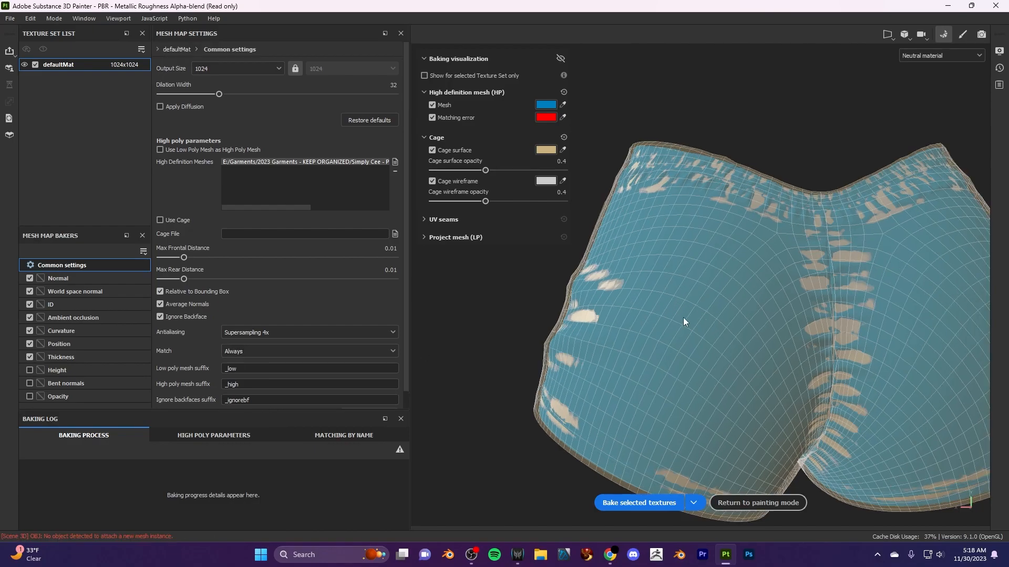
- Try a Max Frontal Distance of 0.0013 on the shorts' cage, and set it to about 0.0102
scroll(680, 342, "down", 4)
left_click_drag(579, 343, 838, 339, "alt")
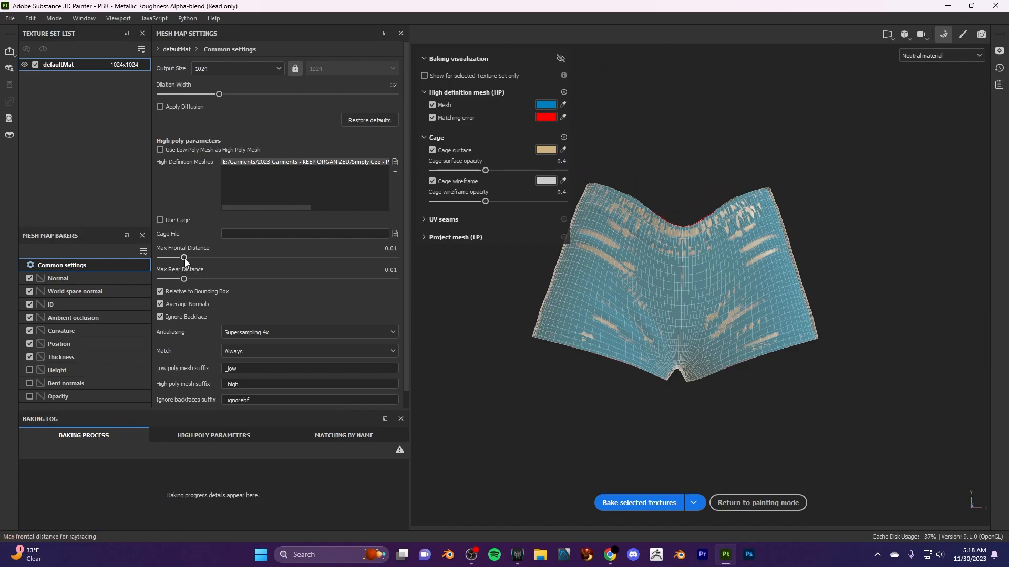
mouse_move(184, 258)
left_mouse_down()
mouse_move(215, 251)
mouse_move(168, 260)
left_mouse_up()
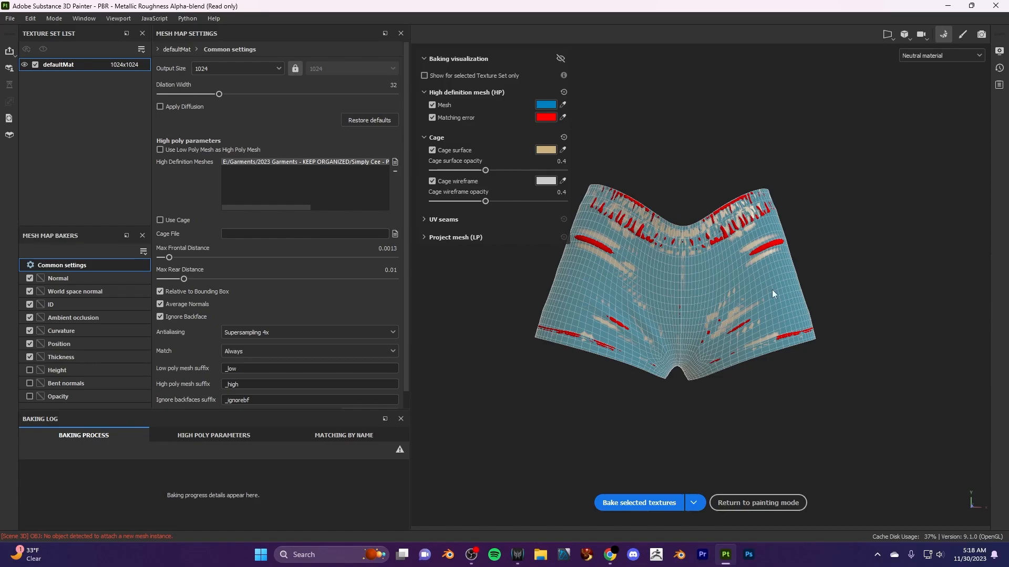
left_click_drag(171, 259, 183, 259)
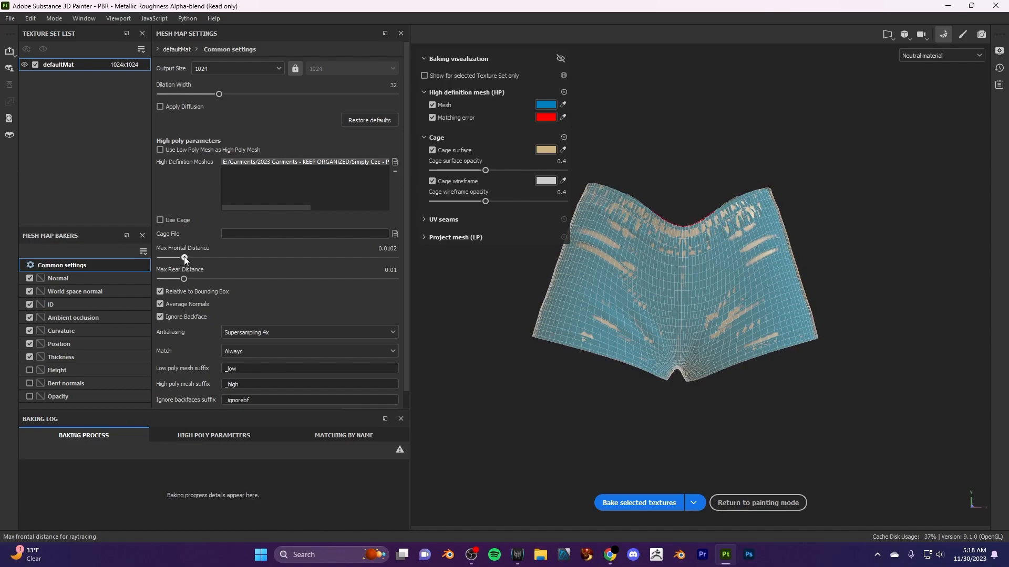
- Check the cage coverage around the shorts, bake the defaultMat mesh maps and return to painting mode
scroll(581, 357, "up", 2)
left_click_drag(582, 363, 311, 380, "alt")
scroll(639, 361, "down", 4)
middle_click_drag(813, 345, 836, 258, "alt")
left_click_drag(861, 371, 905, 239, "alt")
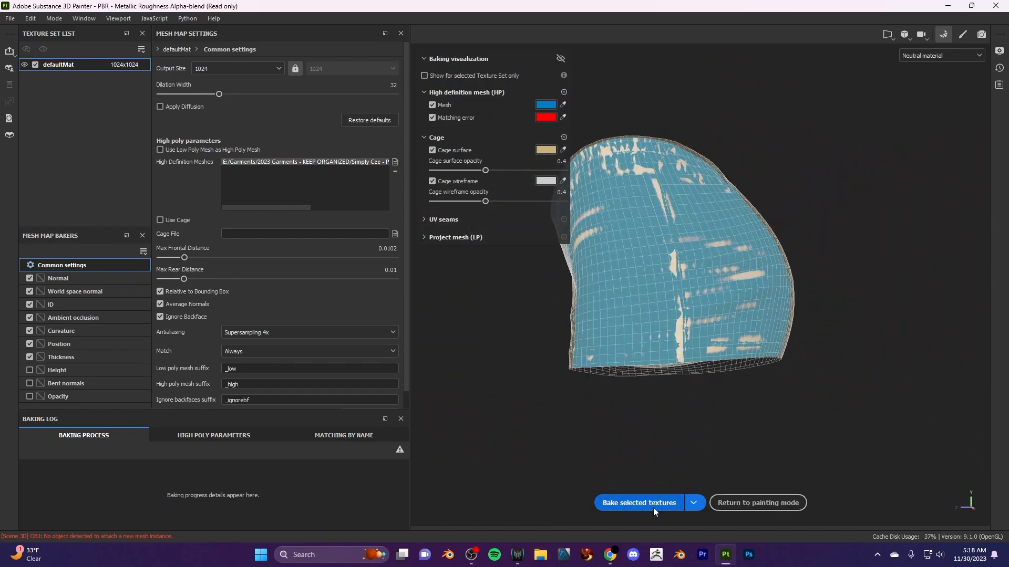
left_click(692, 506)
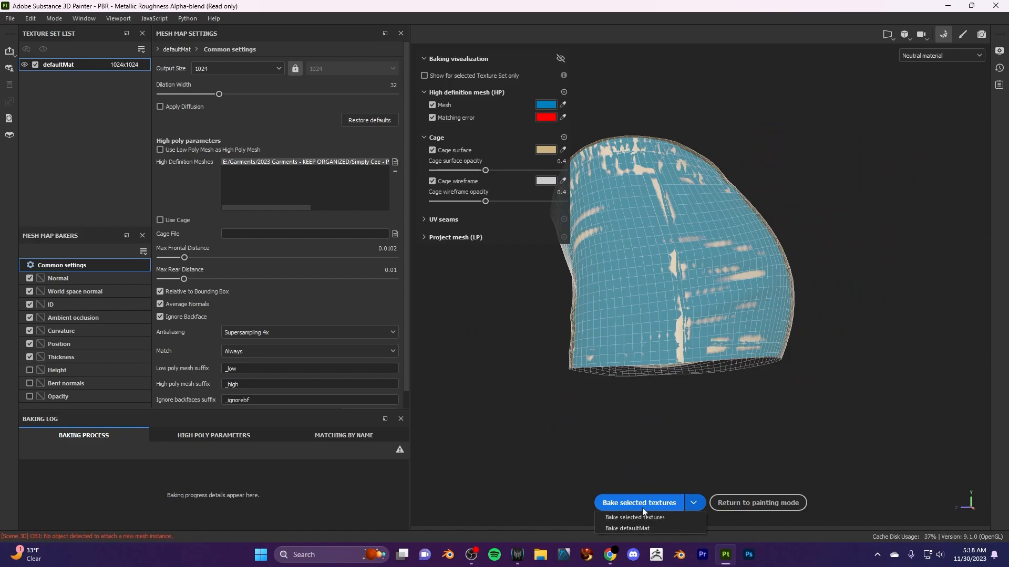
left_click(638, 529)
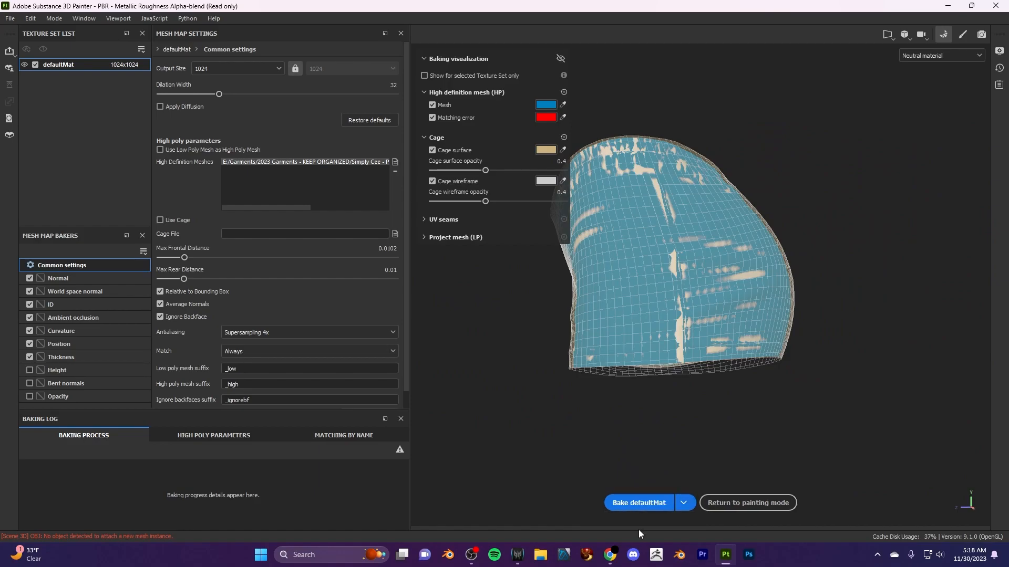
left_click(684, 504)
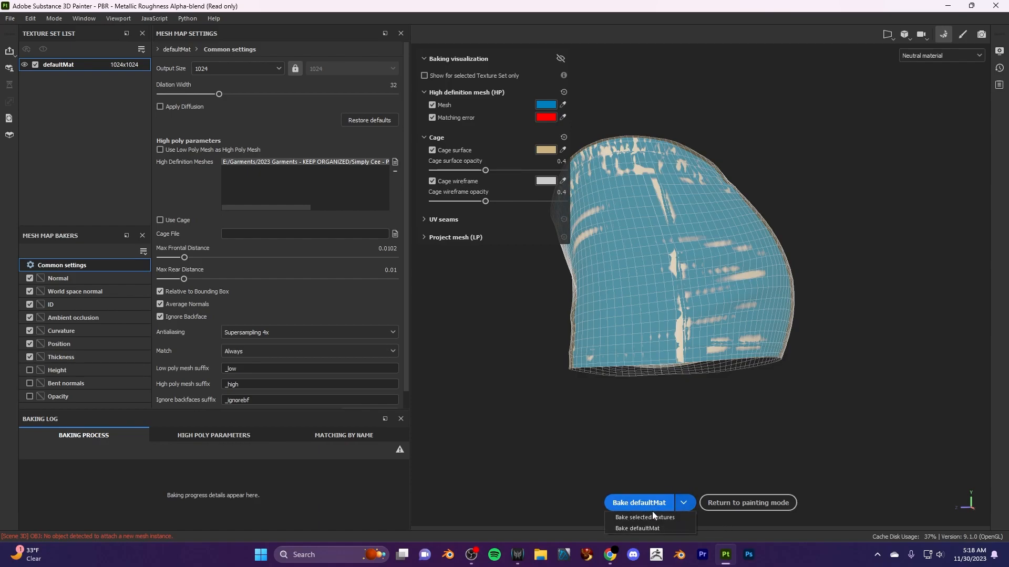
left_click(639, 528)
left_click(626, 504)
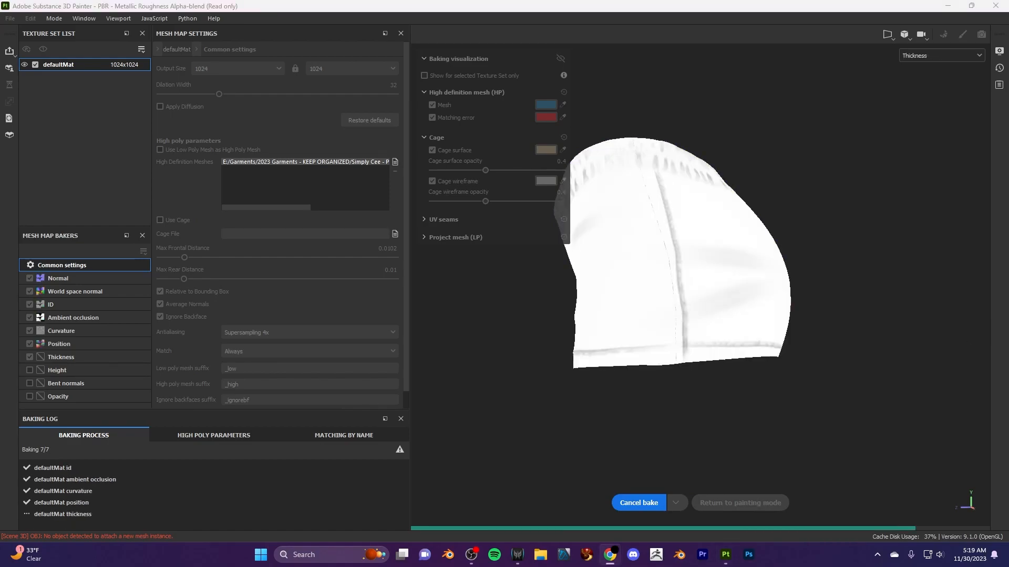
mouse_move(595, 351)
left_mouse_down("alt")
mouse_move(648, 405)
mouse_move(639, 400)
mouse_move(851, 389)
mouse_move(843, 399)
left_mouse_up("alt")
left_click(771, 504)
- Examine the baked waistband gathers, seams and folds on the shorts from several sides
scroll(276, 251, "up", 5)
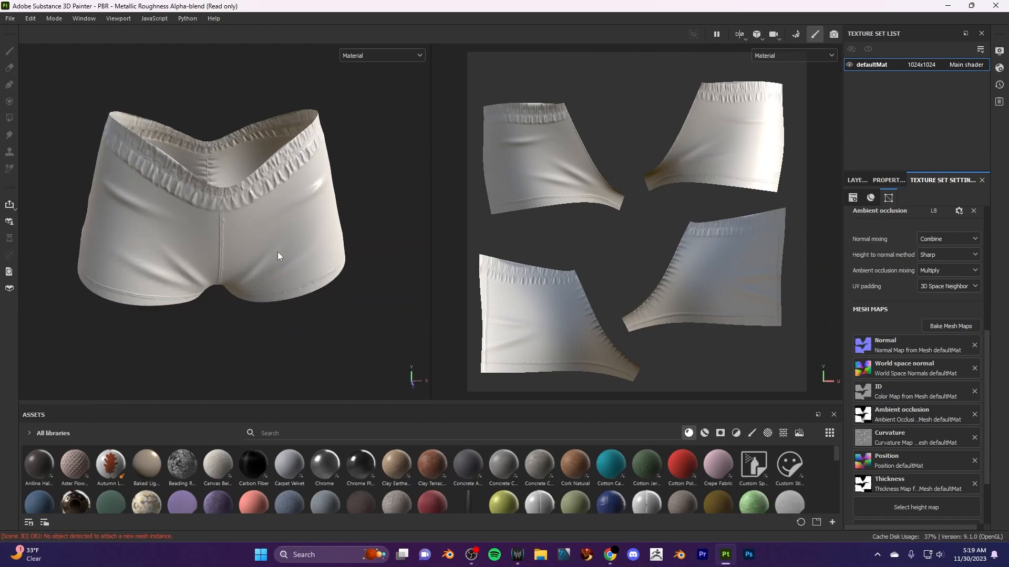
scroll(298, 257, "down", 2)
left_click_drag(304, 267, 337, 281, "alt")
scroll(336, 280, "down", 3)
middle_click_drag(437, 264, 457, 253, "alt")
left_click_drag(402, 259, 275, 264, "alt")
left_click_drag(368, 261, 329, 299, "alt")
scroll(329, 295, "down", 4)
mouse_move(323, 307)
middle_mouse_down("alt")
mouse_move(295, 293)
mouse_move(327, 298)
middle_mouse_up("alt")
left_click_drag(326, 298, 327, 322, "alt")
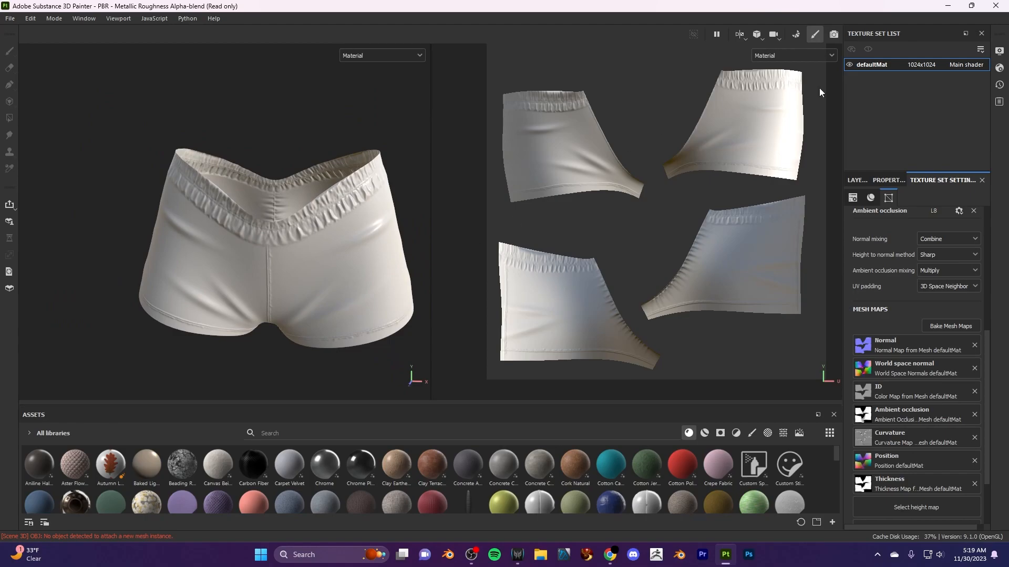
- Change the viewport's environment map to Studio Automotive Neutral in the display settings
left_click(999, 68)
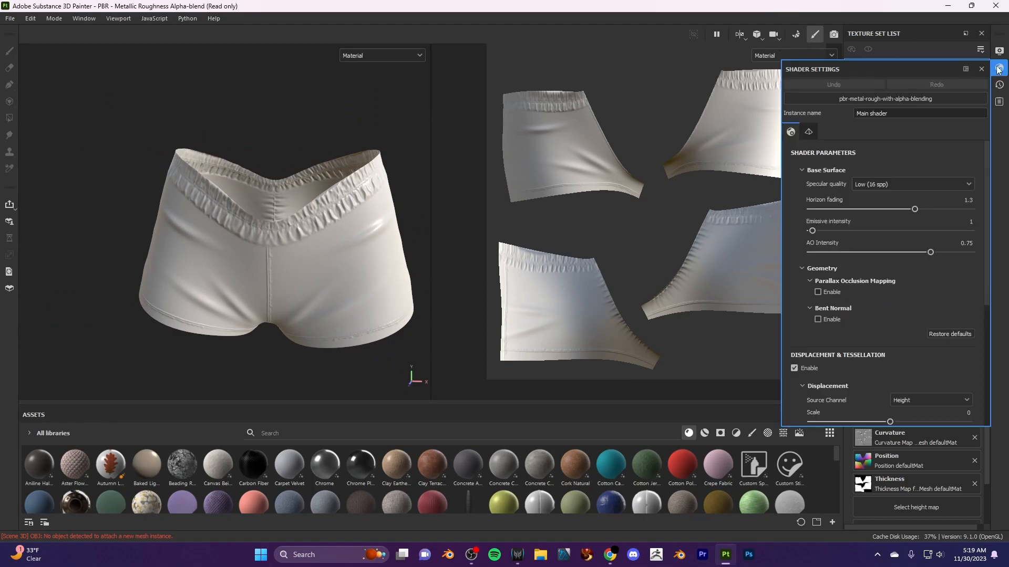
left_click(999, 68)
left_click(1001, 51)
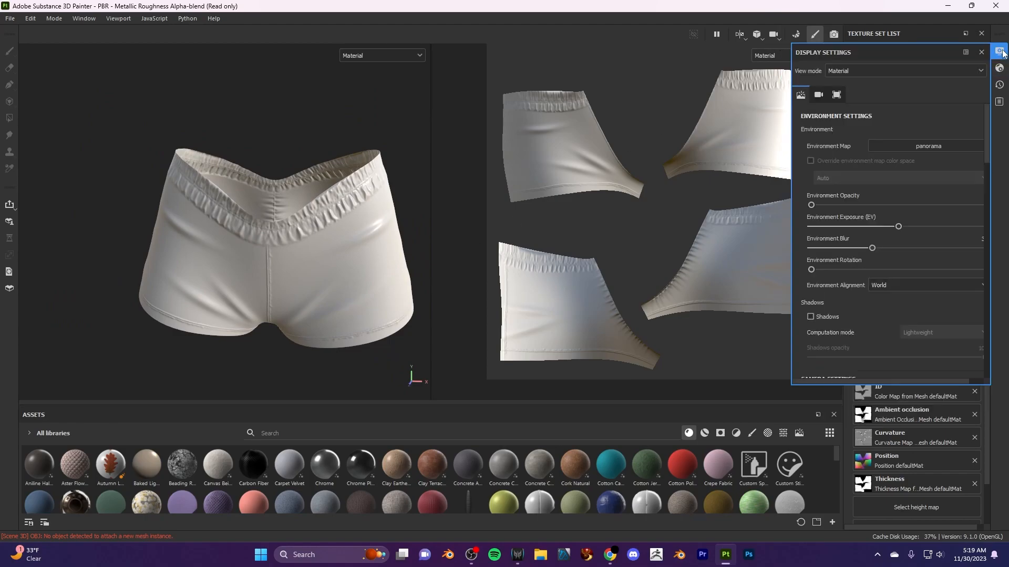
left_click(943, 146)
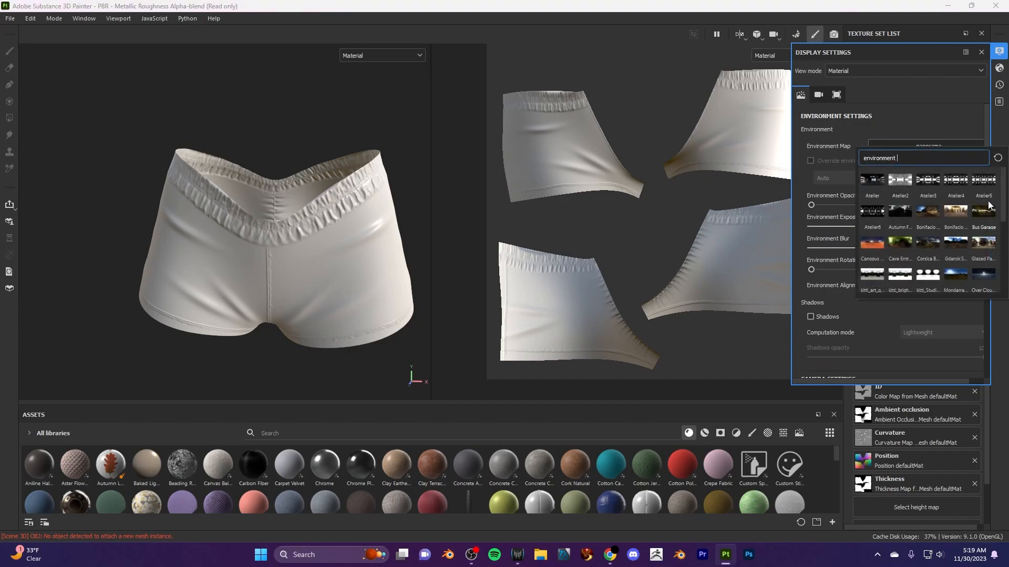
scroll(897, 269, "down", 5)
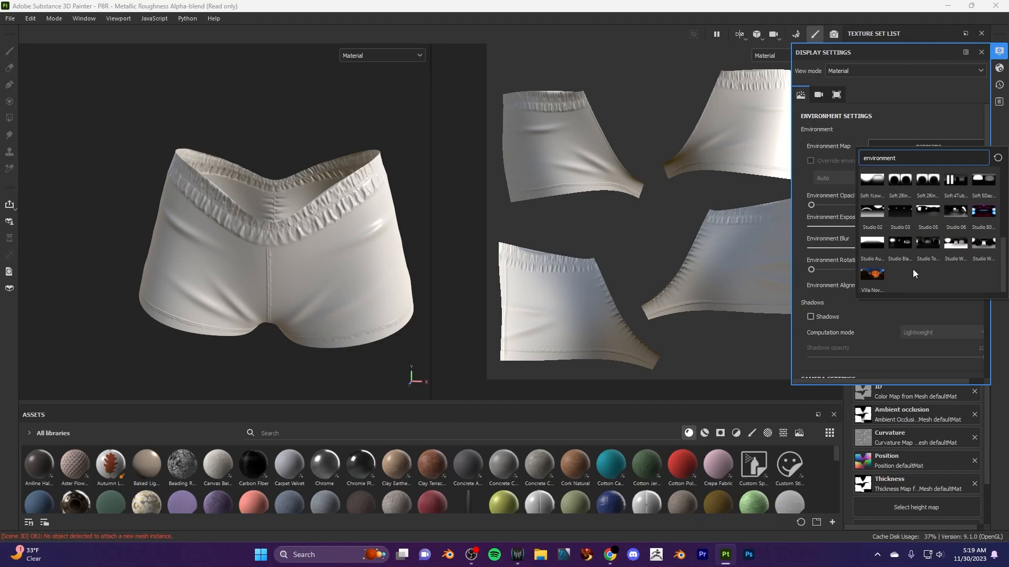
left_click(876, 248)
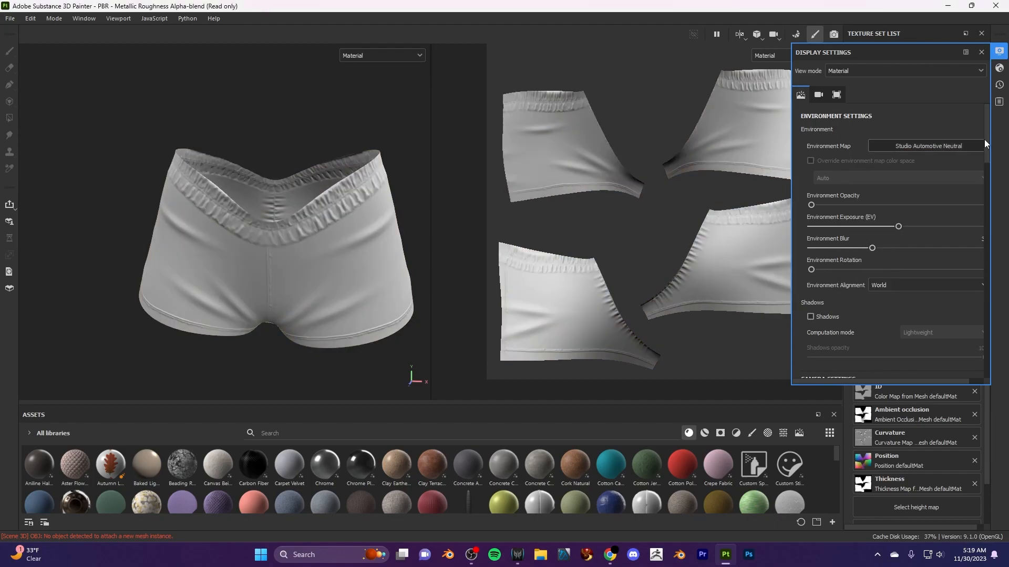
- Try the Soft 1LowContrastFront 2Backs and kitti_art_galla environment maps on the shorts
left_click(950, 146)
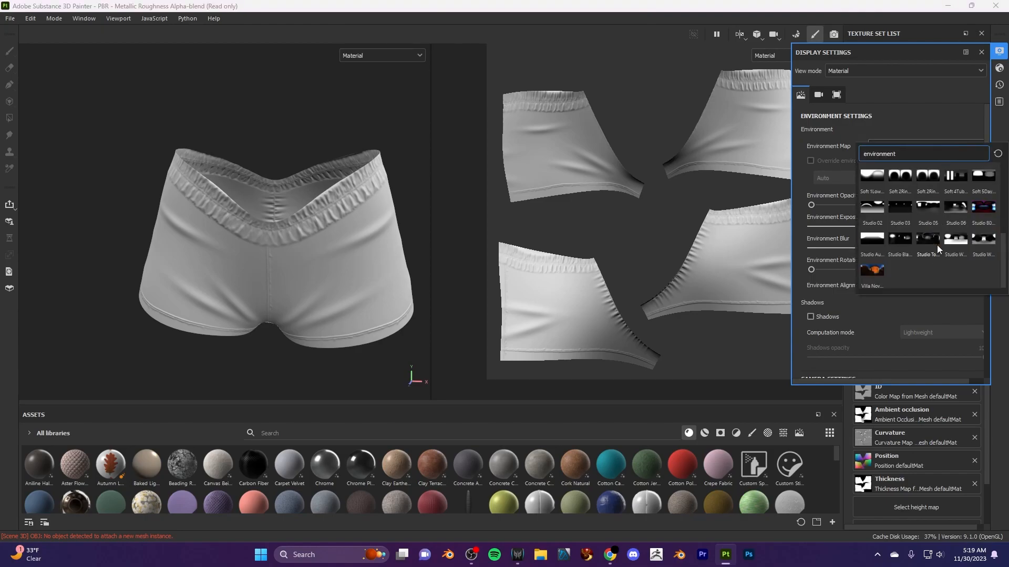
scroll(906, 272, "up", 3)
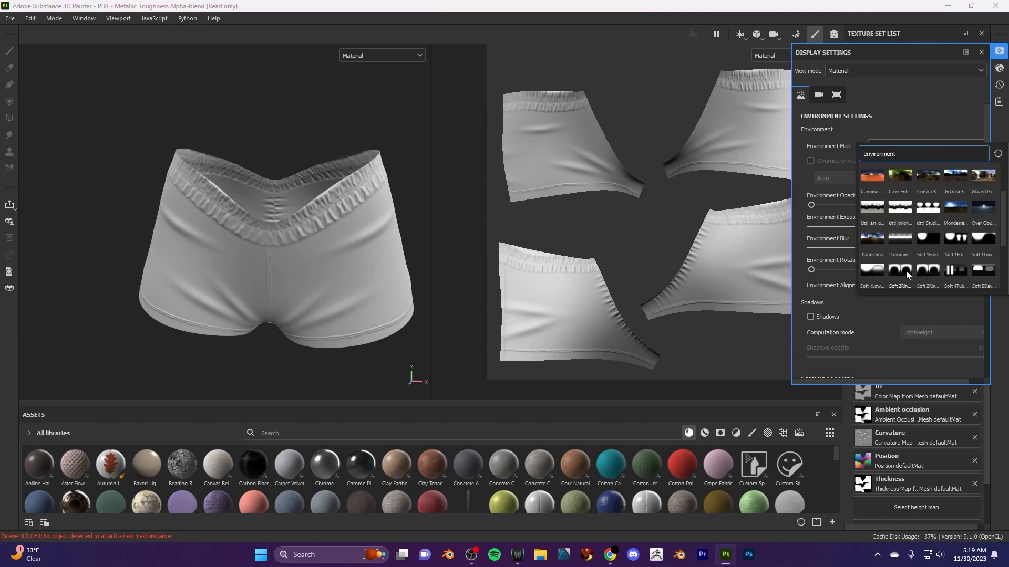
left_click(871, 269)
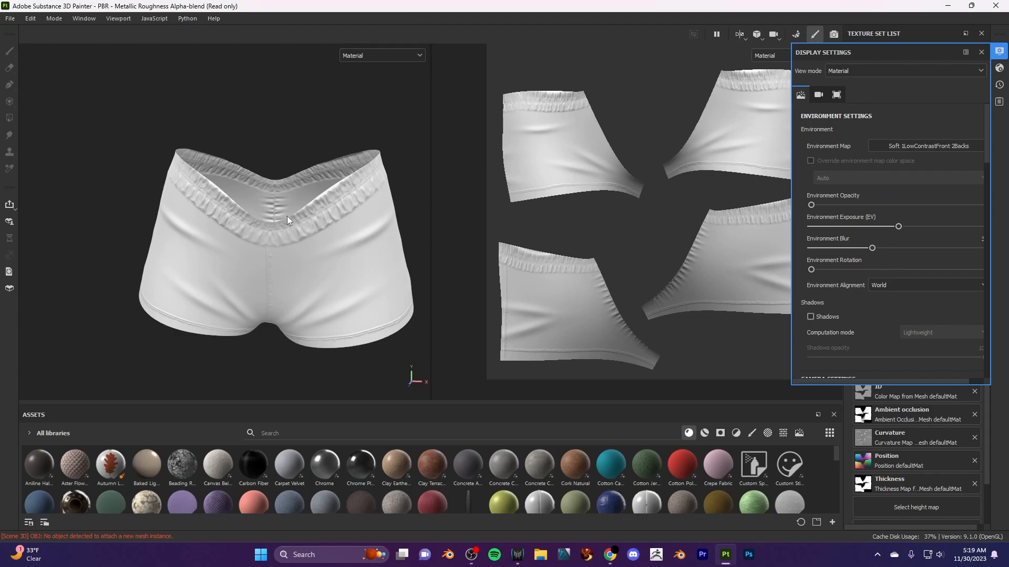
scroll(287, 220, "down", 2)
left_click(950, 147)
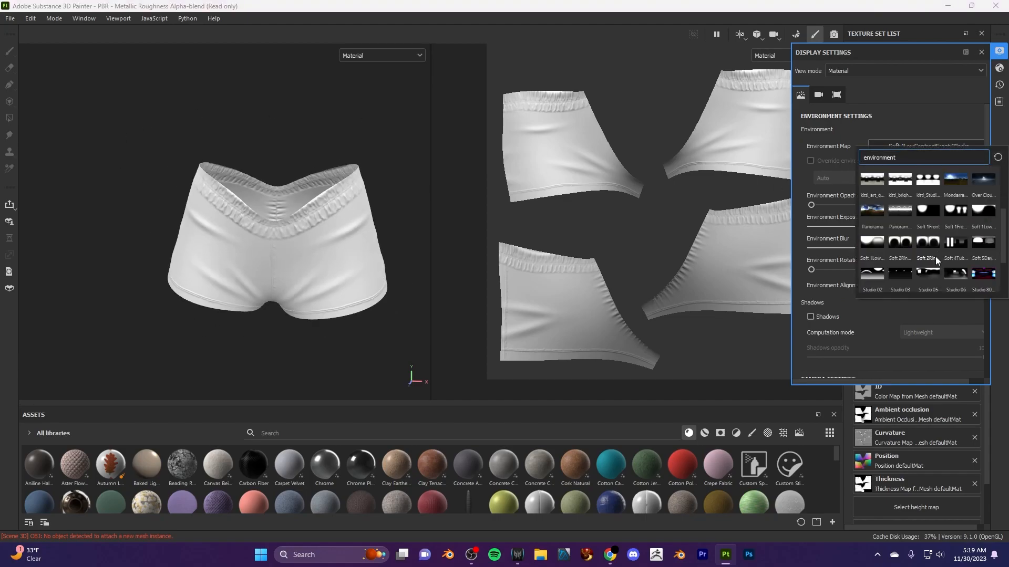
mouse_move(903, 207)
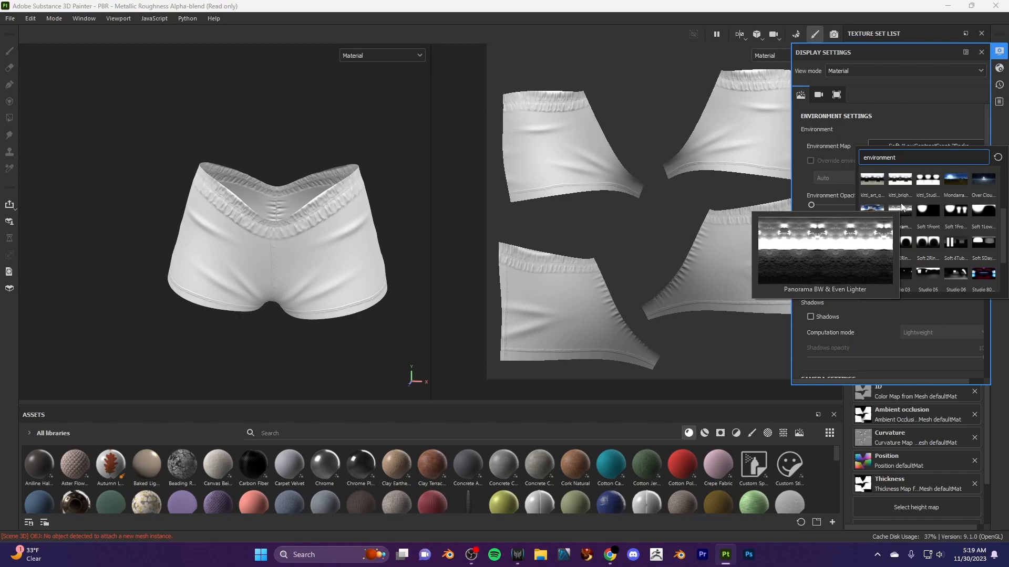
left_click(876, 181)
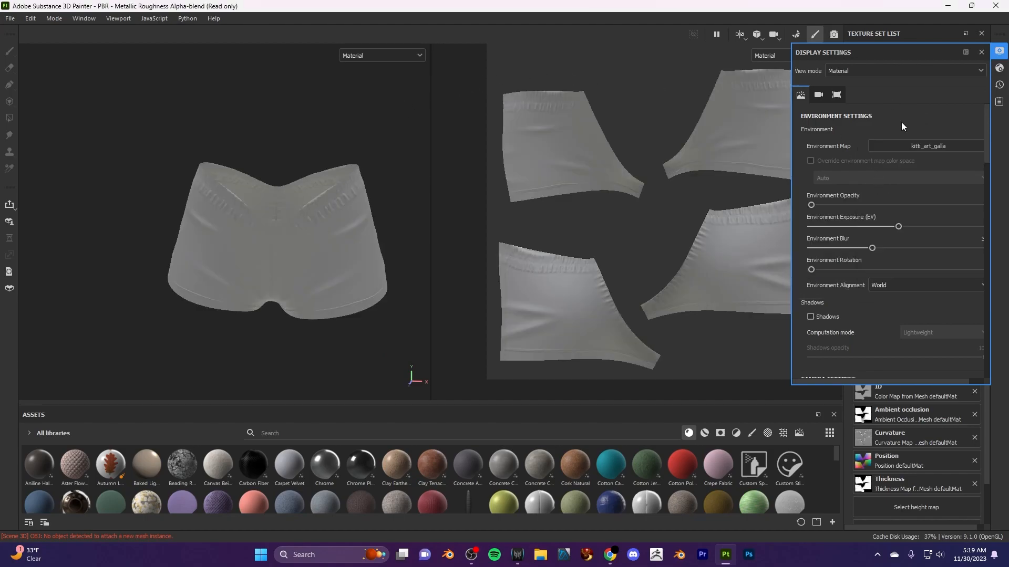
- Return the environment map to Studio Automotive Neutral and check the shading on the front and side of the shorts
left_click(903, 146)
scroll(881, 265, "down", 5)
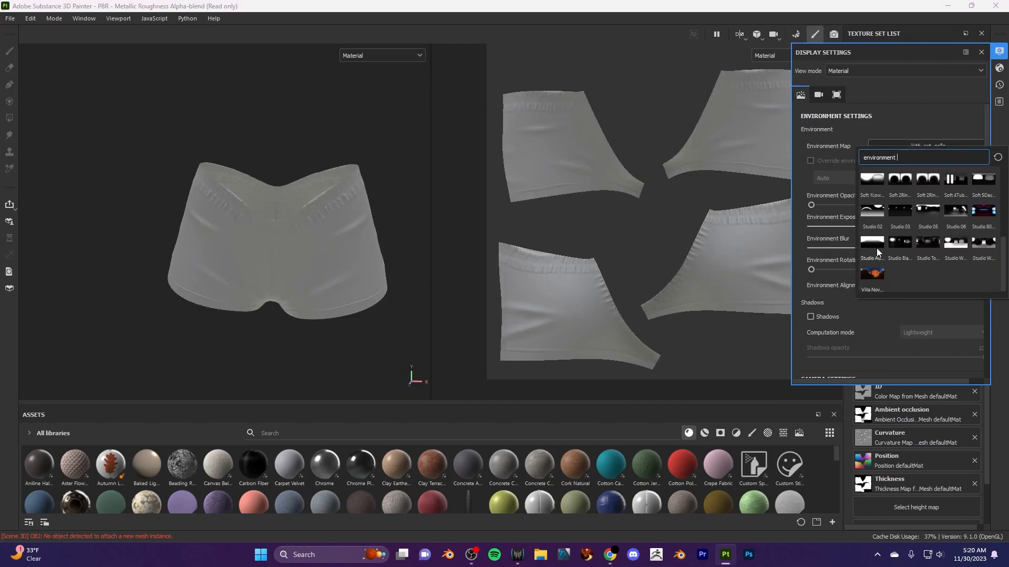
left_click(884, 243)
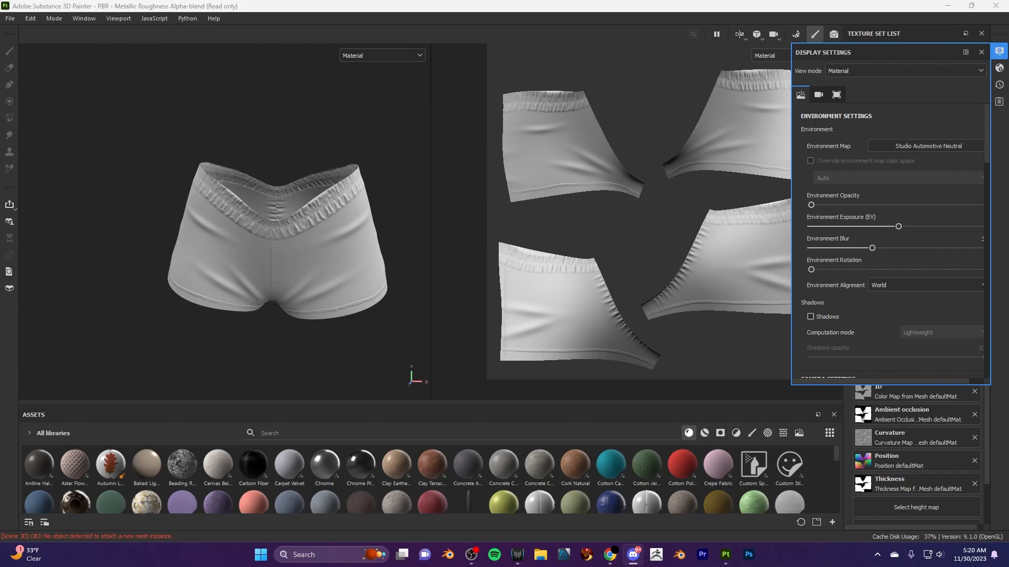
left_click_drag(340, 225, 343, 272, "alt")
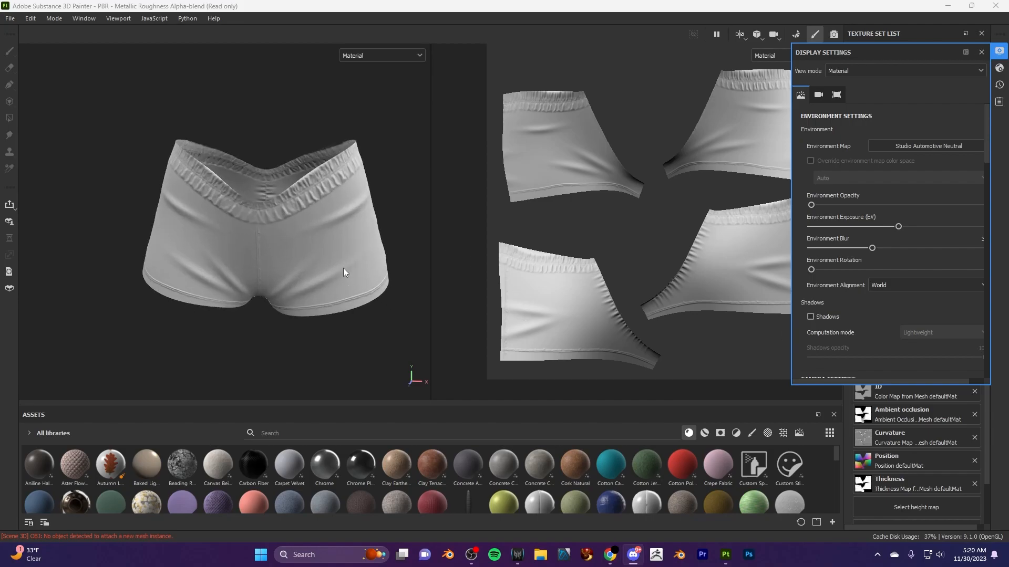
left_click_drag(286, 289, 384, 233, "alt")
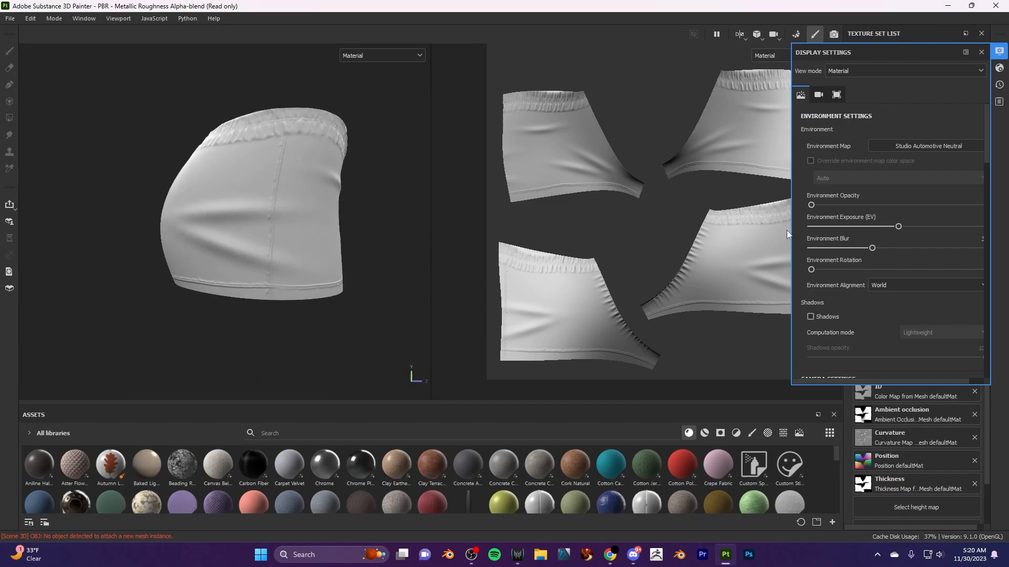
- Set the environment map to Soft 1LowContrastFront 2Backs, check the shorts under it and close the display settings
left_click(925, 147)
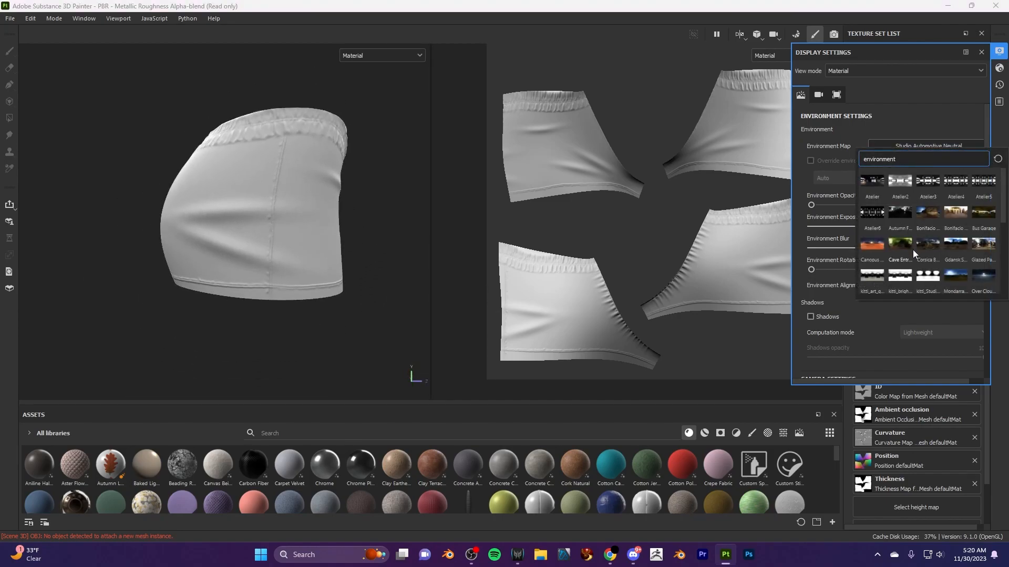
scroll(896, 248, "up", 5)
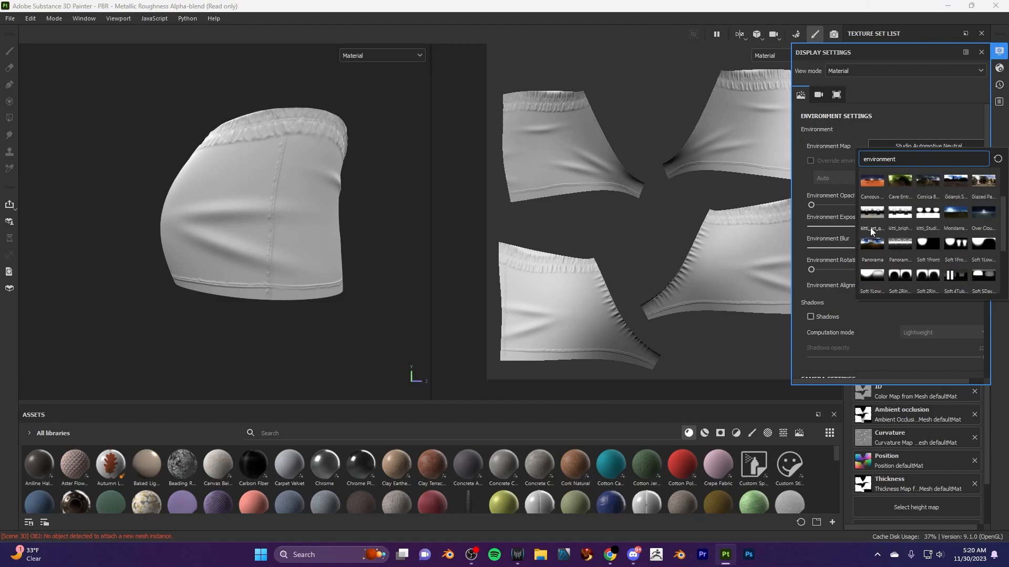
left_click(883, 275)
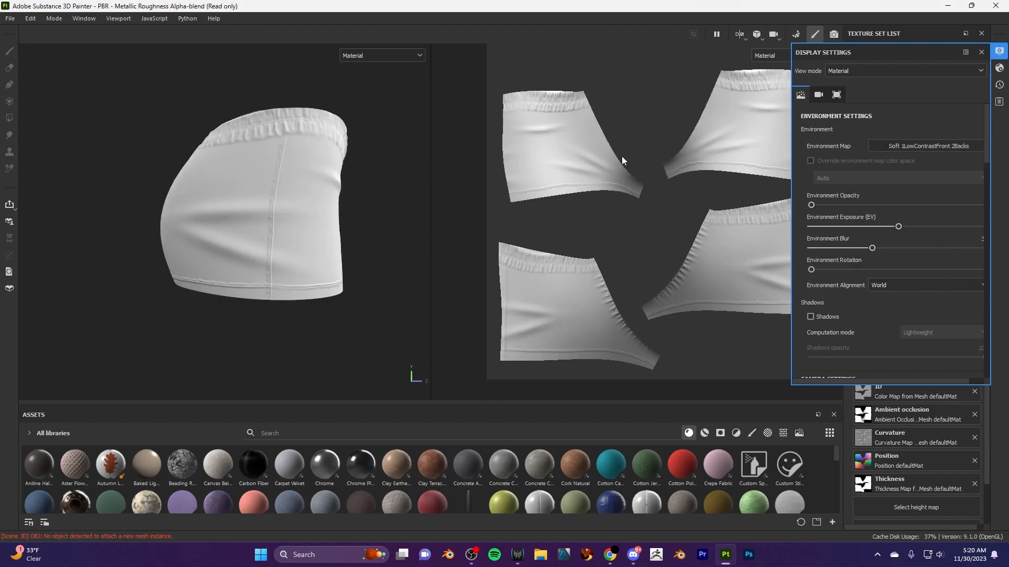
left_click_drag(288, 240, 292, 243, "alt")
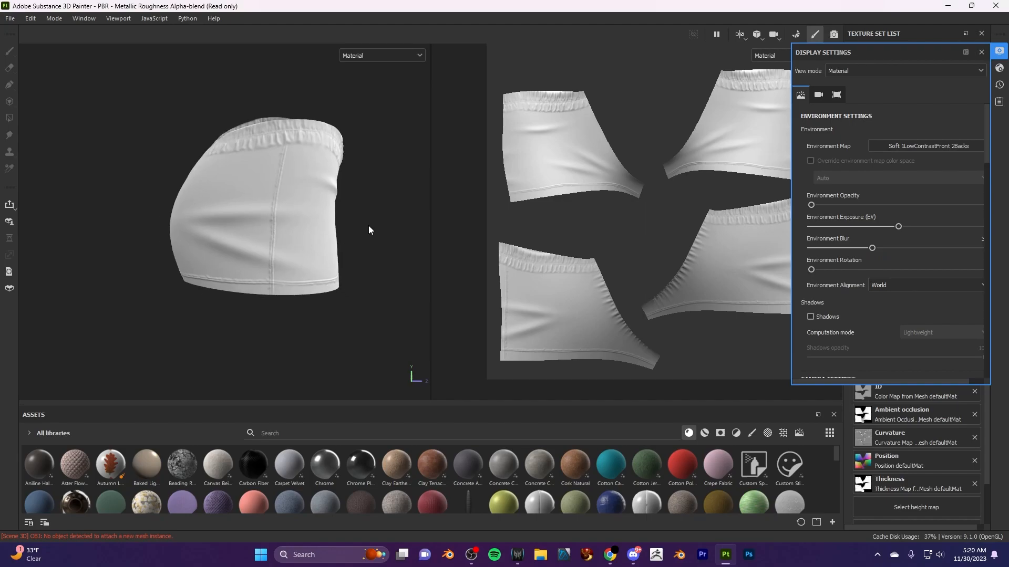
left_click(999, 51)
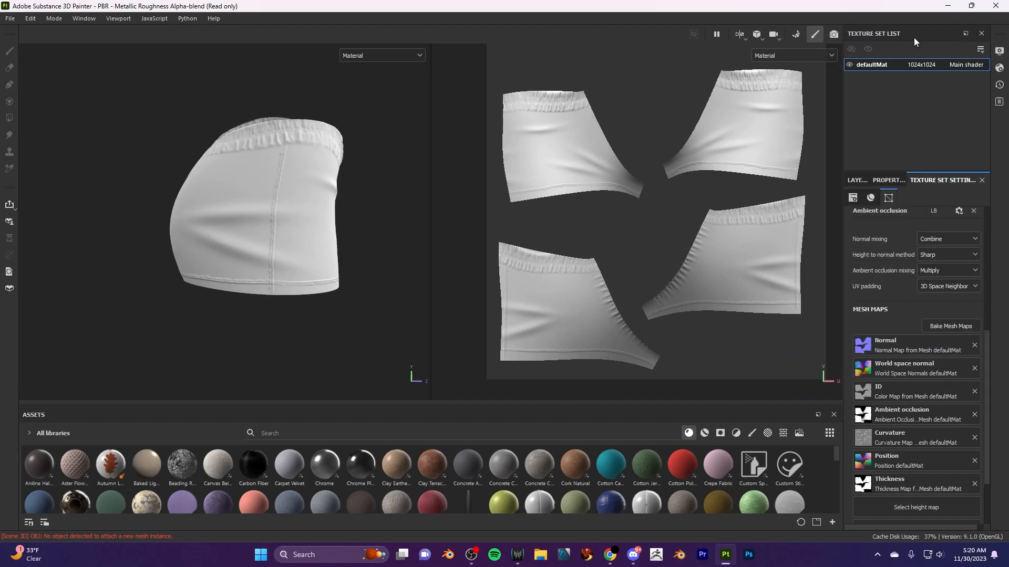
- Add a fill layer to the defaultMat texture set and show its fill properties
left_click(867, 185)
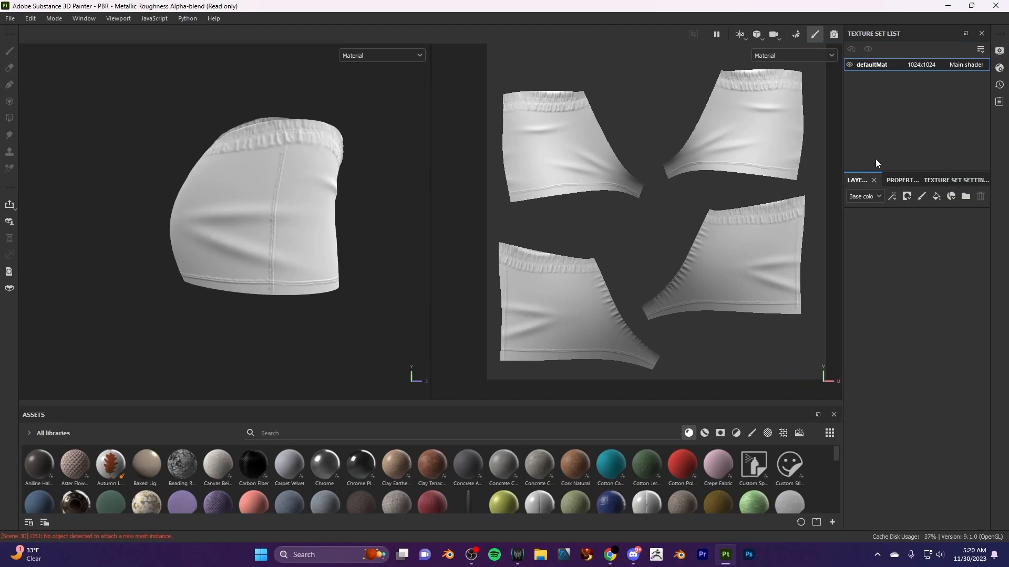
left_click(936, 196)
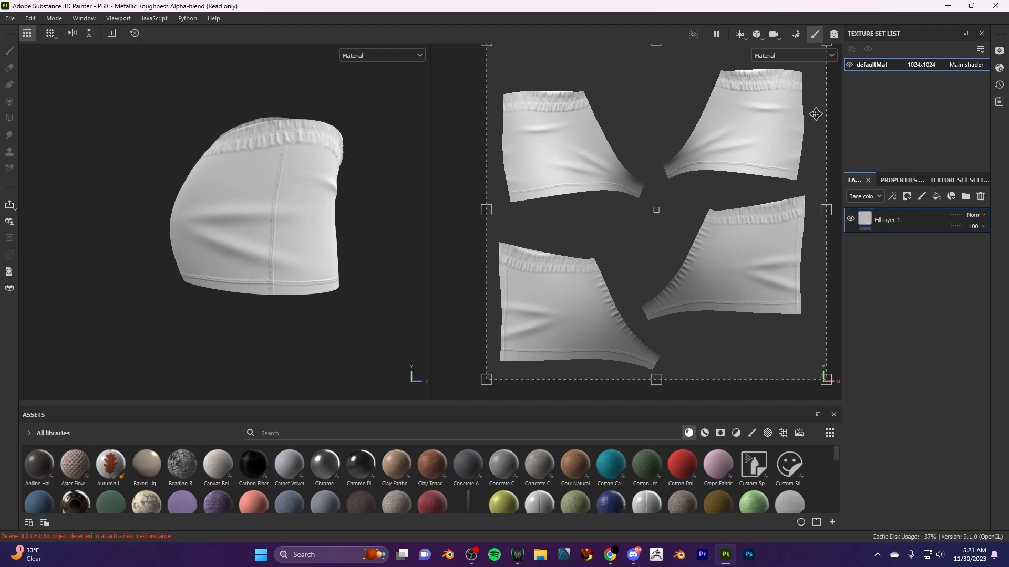
left_click(895, 180)
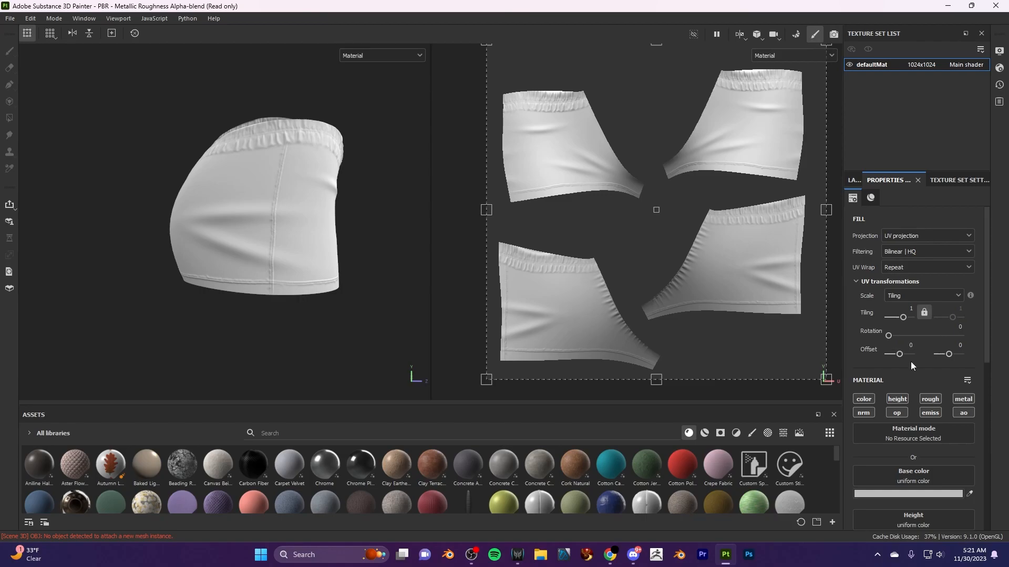
- Disable the fill layer's color, roughness, metallic, opacity and emissive channels, keeping height, normal and ambient occlusion active
scroll(915, 360, "down", 1)
scroll(917, 360, "down", 1)
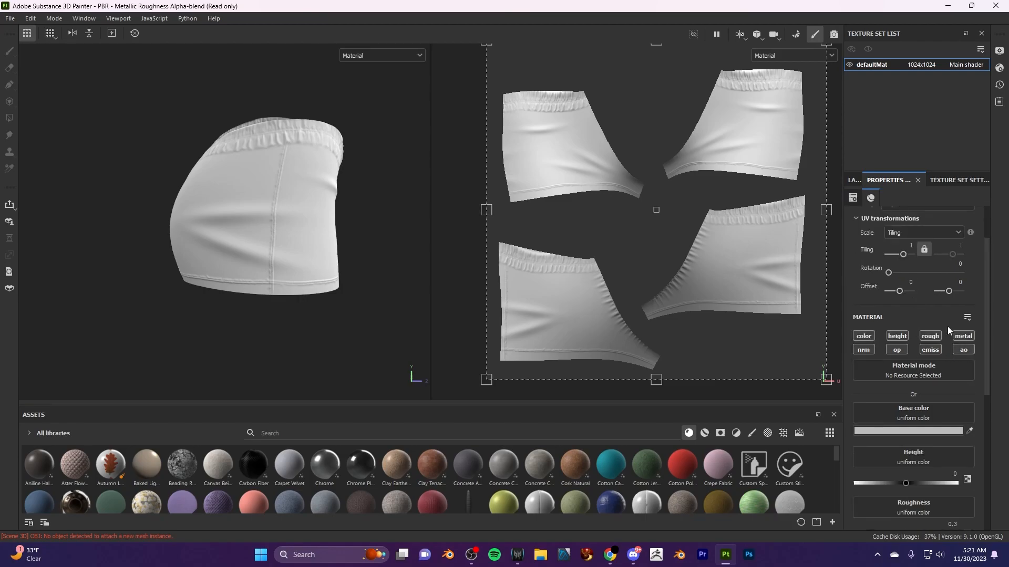
scroll(866, 364, "down", 1)
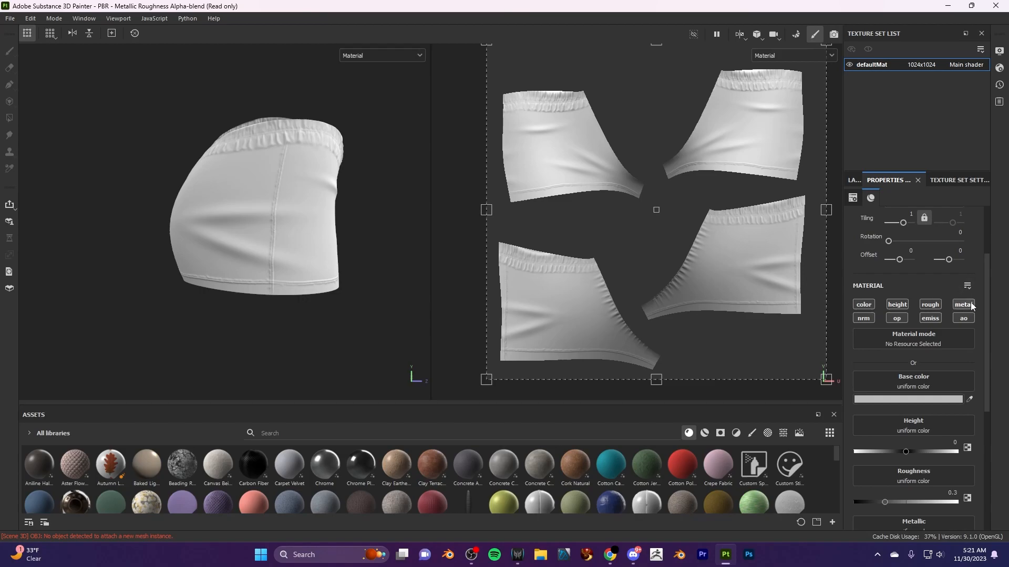
left_click(869, 306)
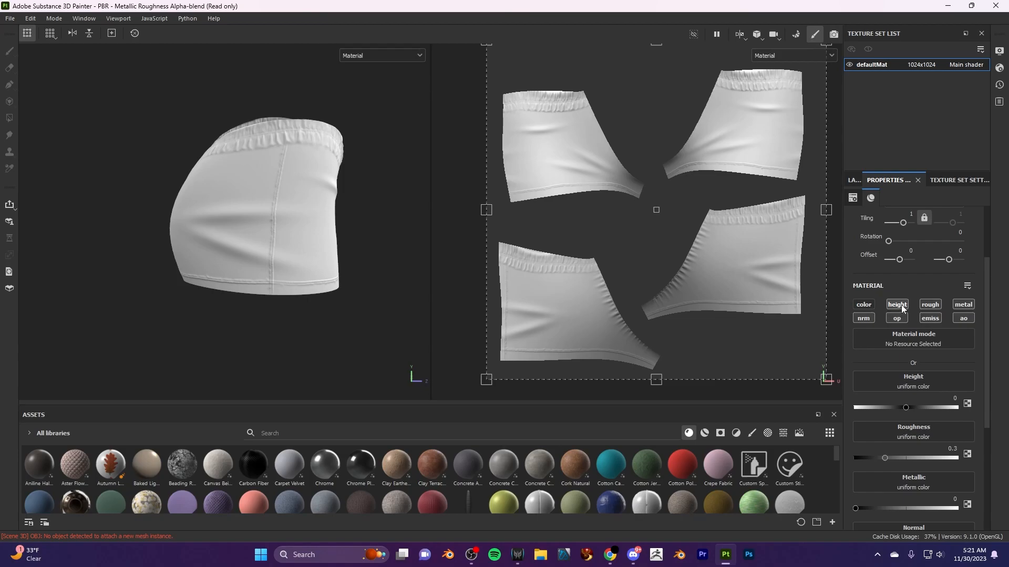
left_click(935, 310)
left_click(930, 319)
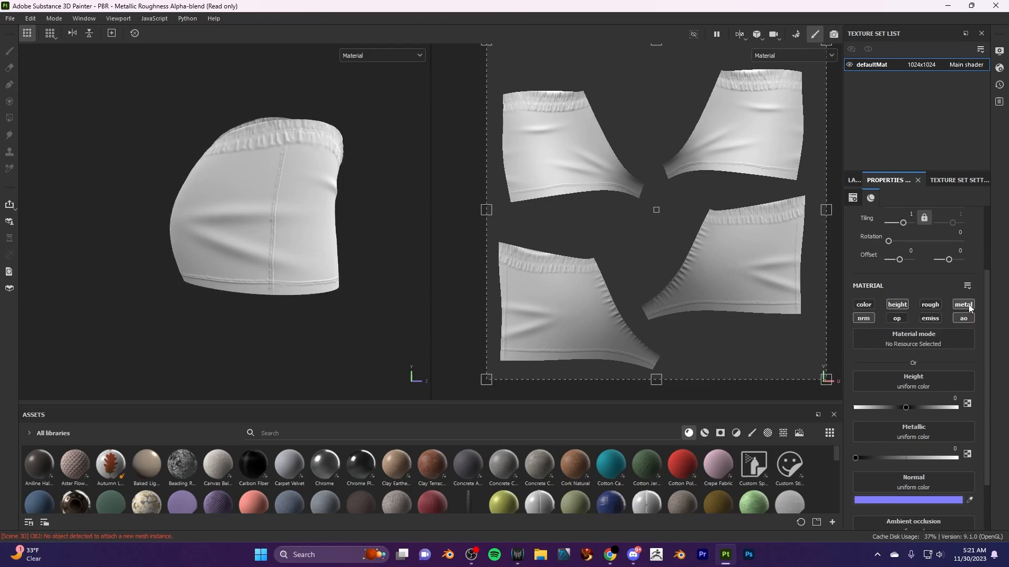
left_click(963, 304)
scroll(922, 445, "down", 2)
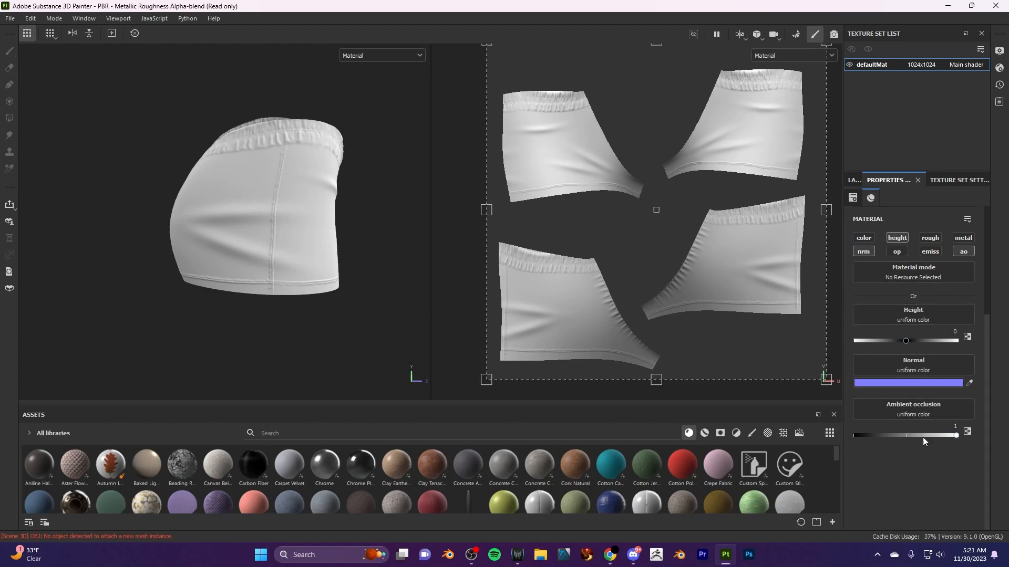
left_click(897, 237)
scroll(945, 349, "up", 1)
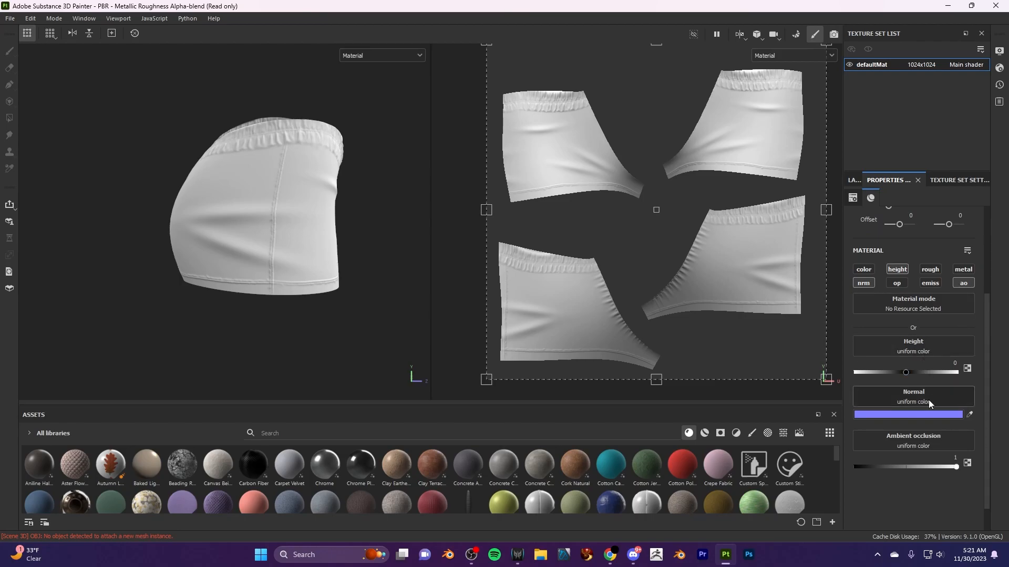
- Assign the baked defaultMat Ambient Occlusion and Normal maps to the fill layer's matching channels, filtering the resources by "def"
left_click(933, 444)
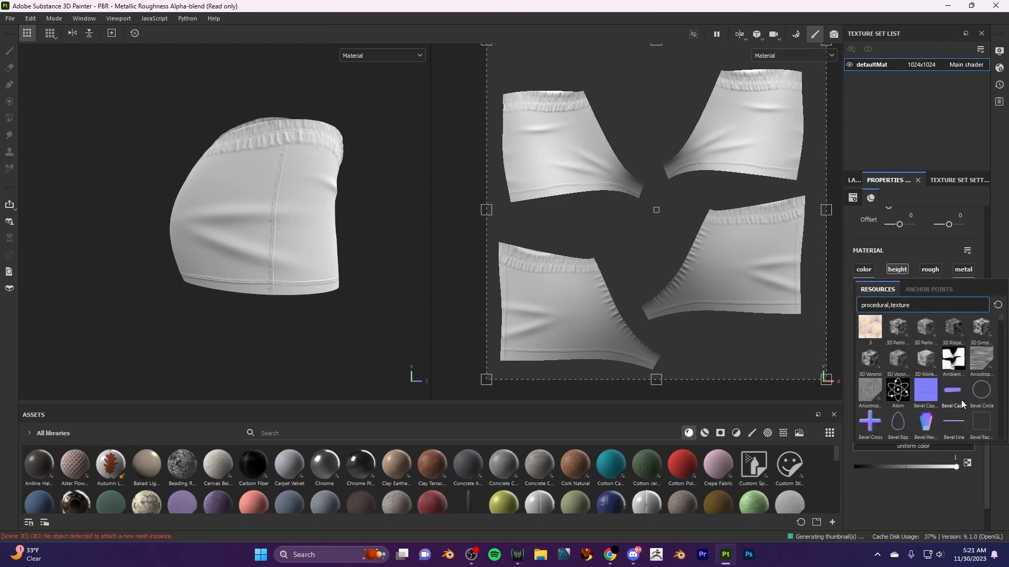
left_click(954, 361)
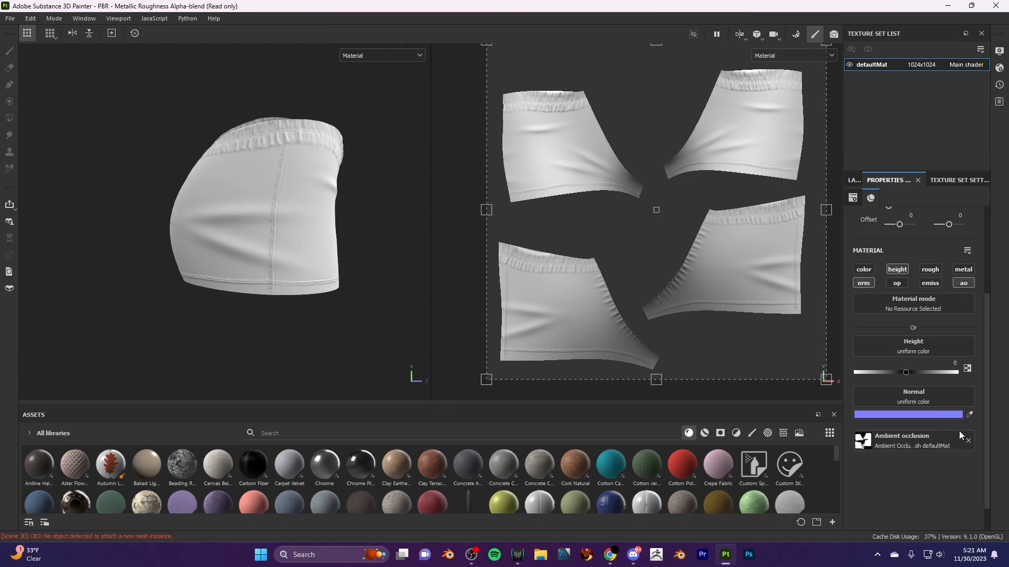
left_click(932, 398)
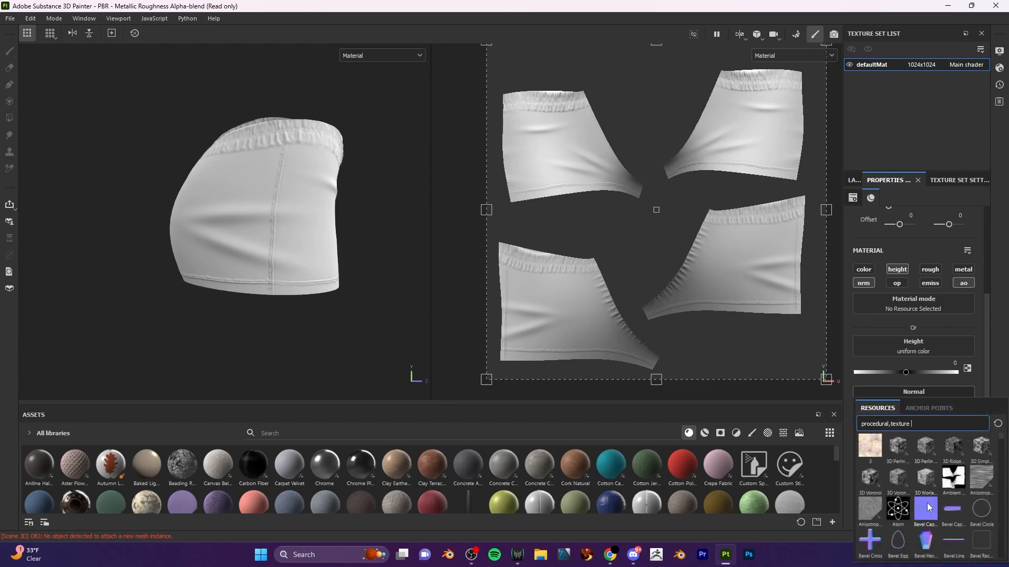
scroll(970, 503, "down", 5)
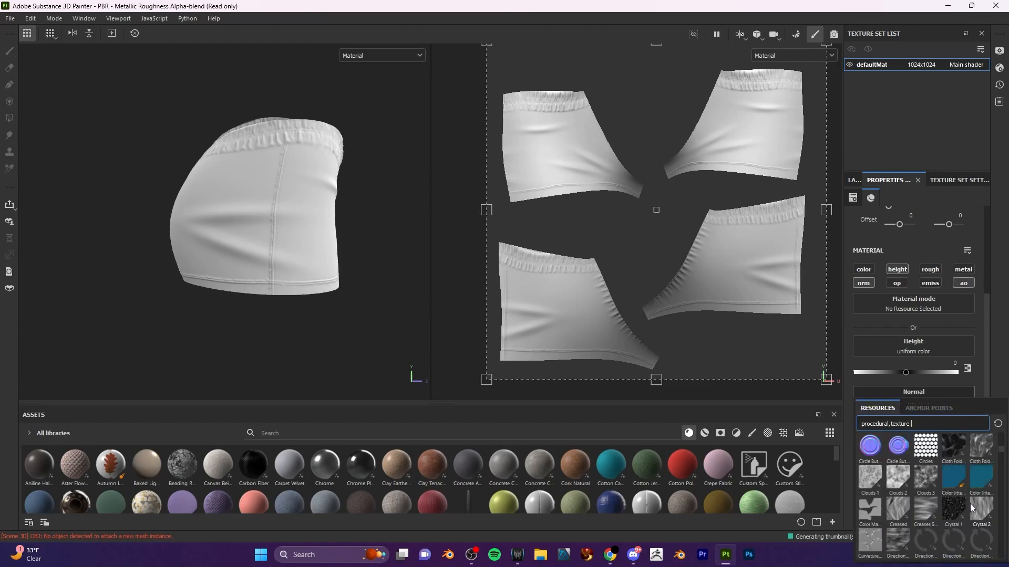
scroll(967, 508, "down", 5)
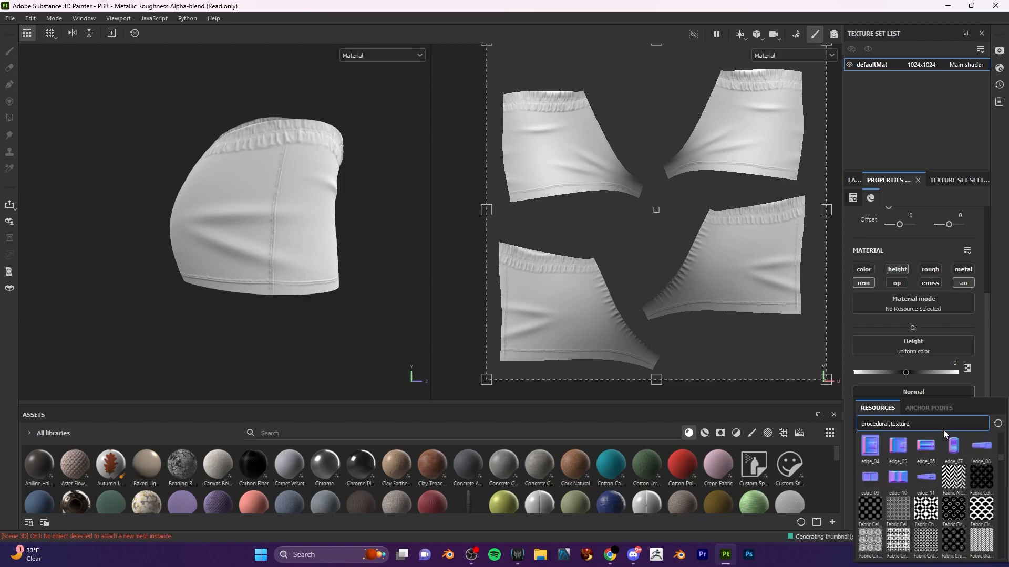
type("def")
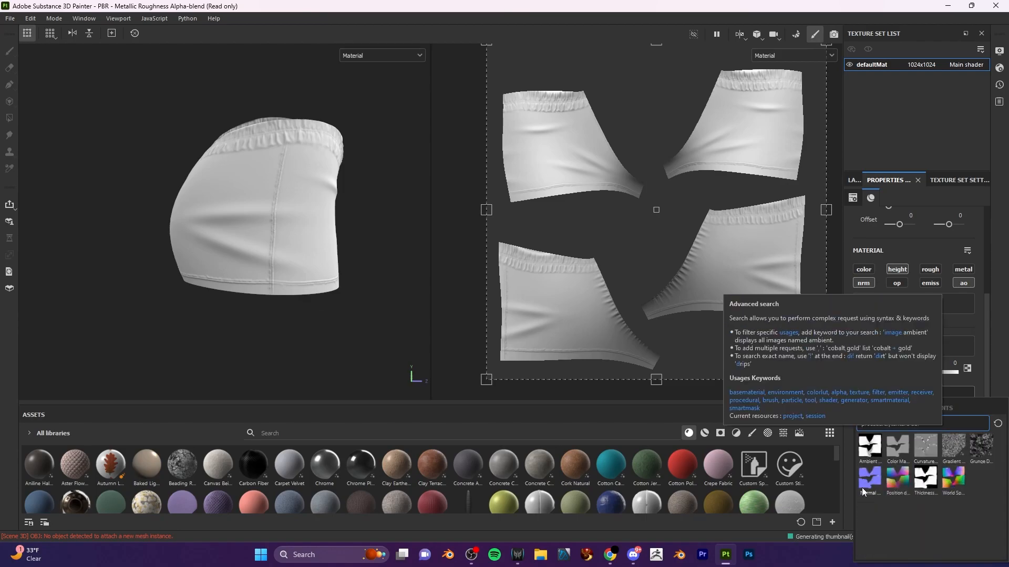
left_click(875, 477)
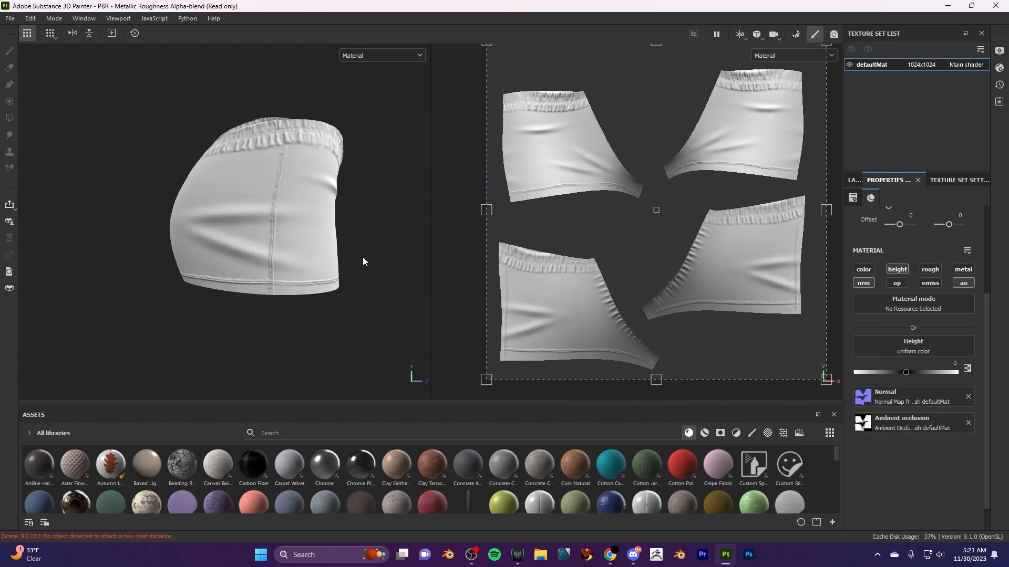
- Assign the defaultMat World Space Normals map to the fill layer's height channel and compare the shorts with height off and on
left_click(937, 349)
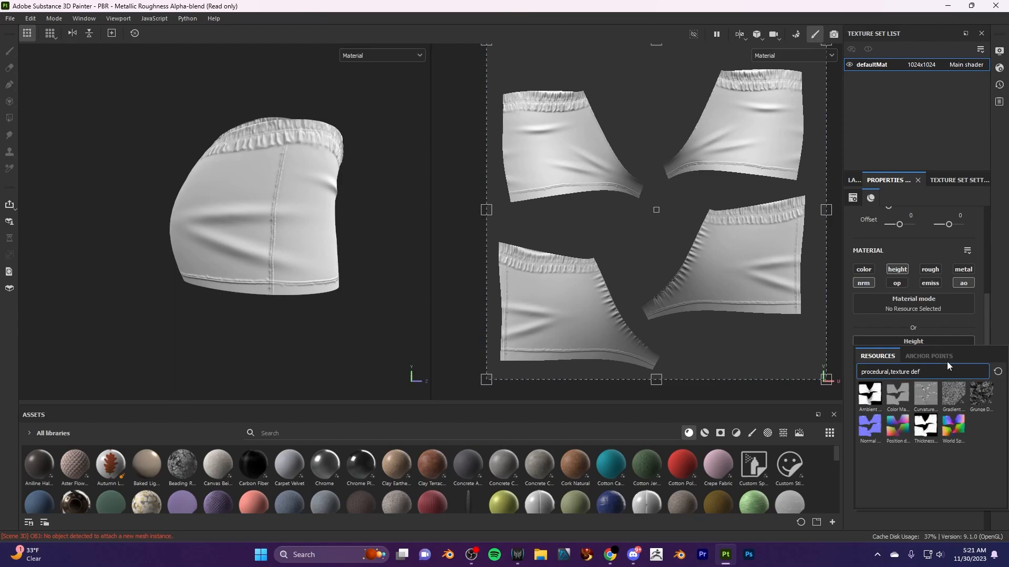
left_click(953, 425)
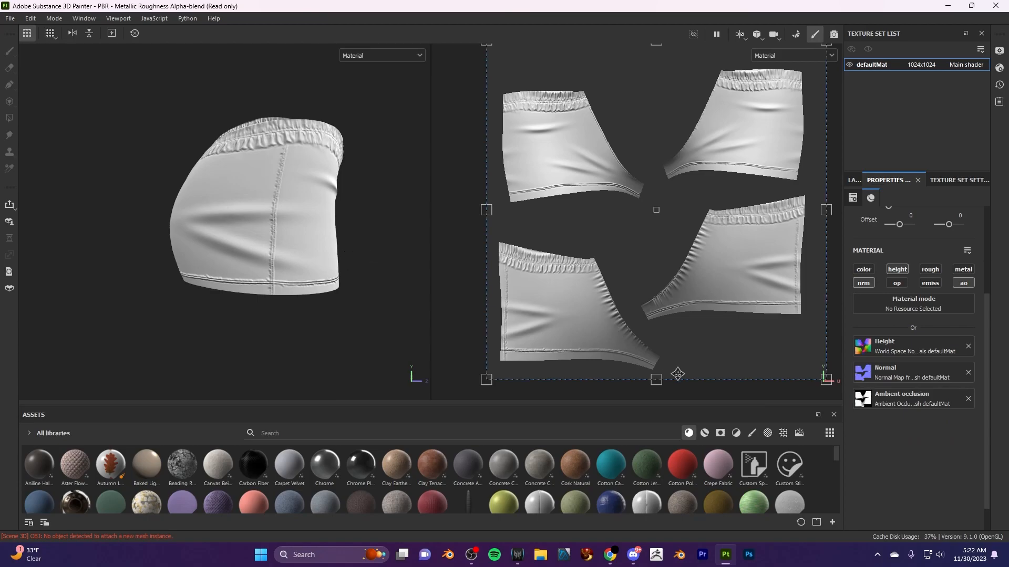
left_click(898, 269)
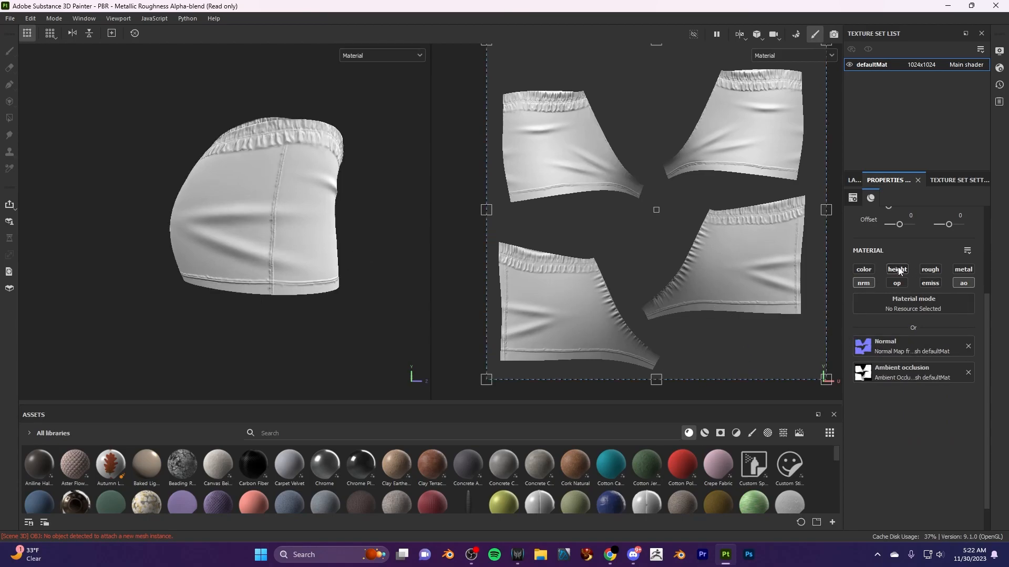
left_click(898, 269)
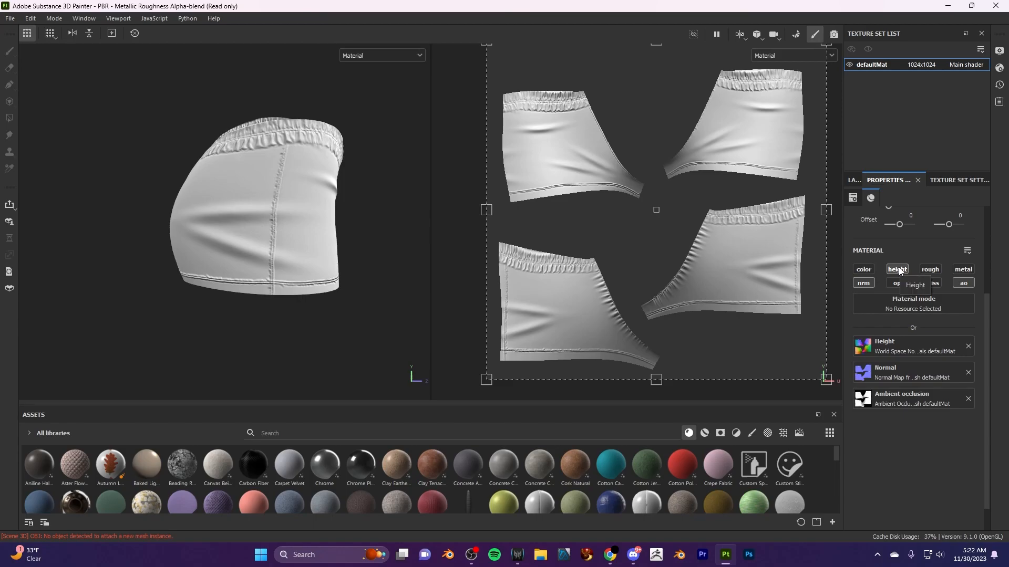
- Toggle the fill layer's height channel to compare its effect, then examine the folds and seams on the shorts' side and front
left_click(898, 269)
left_click(898, 269)
left_click(898, 270)
left_click(899, 270)
left_click(899, 271)
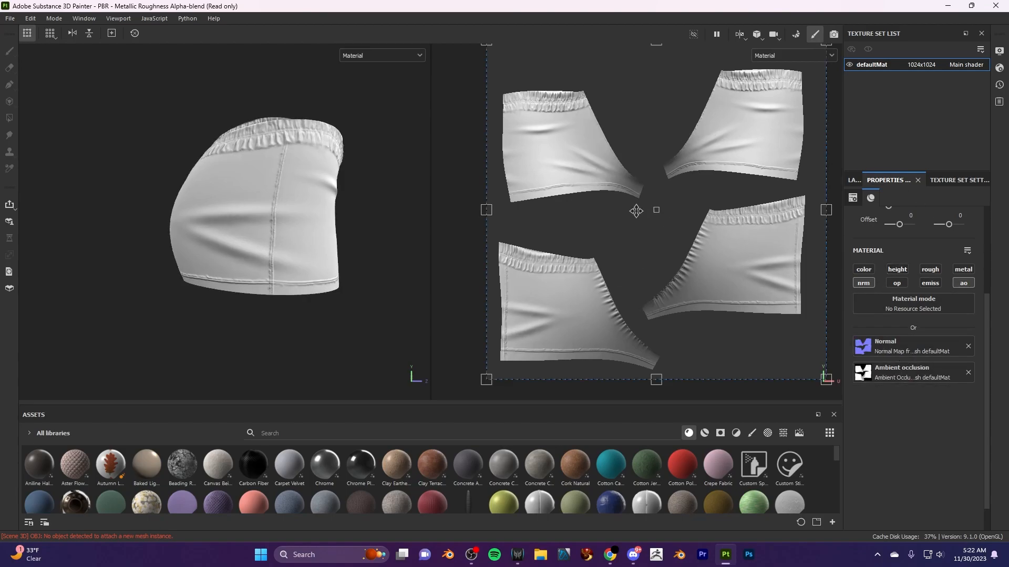
left_click(907, 269)
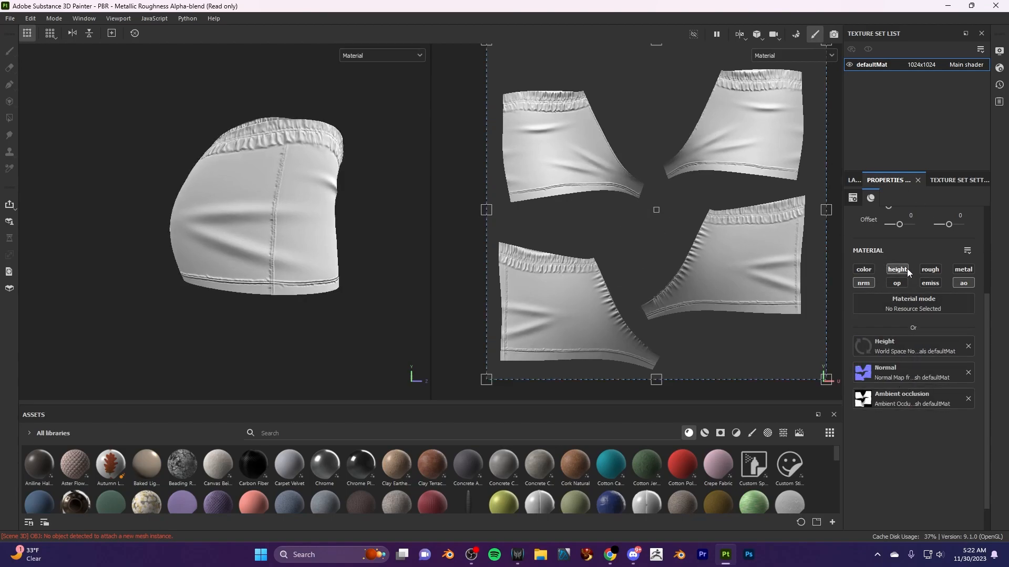
right_click_drag(290, 157, 344, 204, "alt")
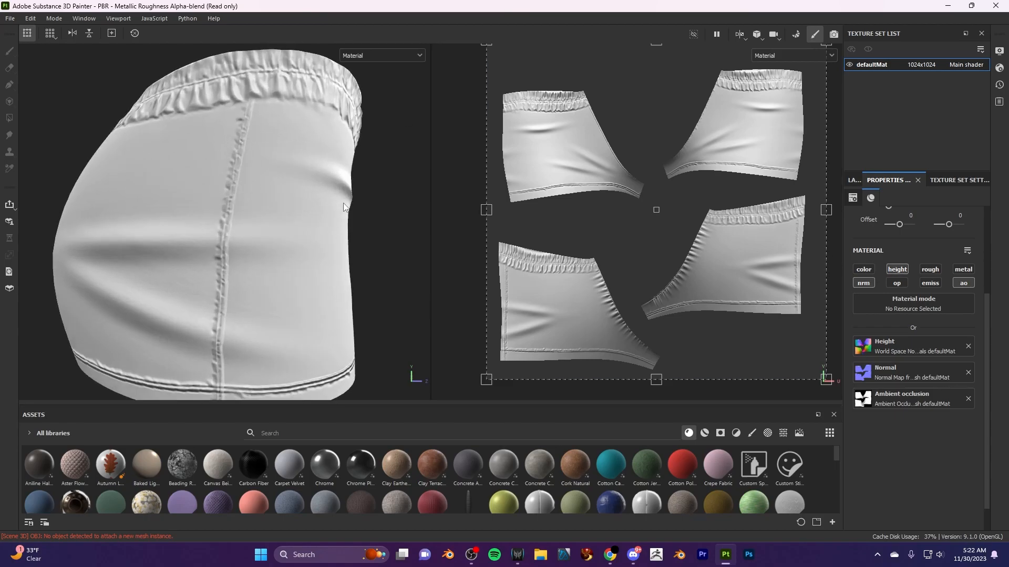
left_click_drag(360, 215, 278, 203, "alt")
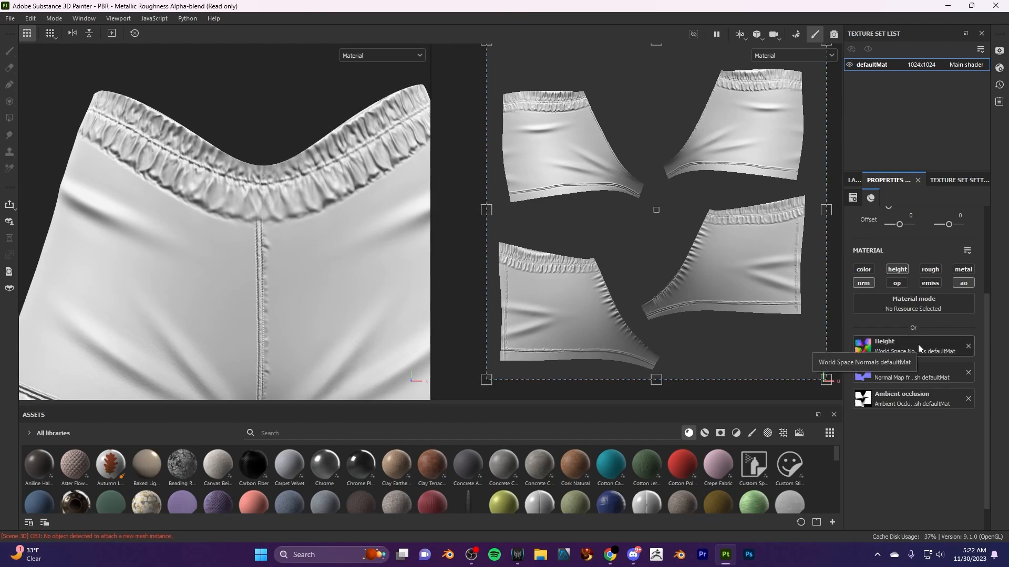
- Reduce Fill layer 1's opacity to 35 for the Height channel, then return the layer stack to Base color
left_click(854, 180)
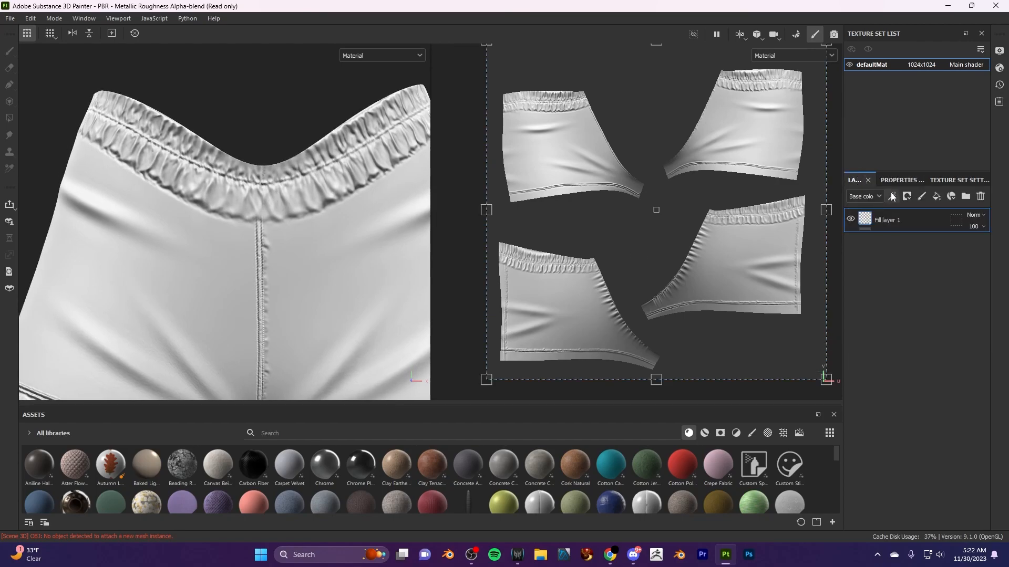
left_click(974, 215)
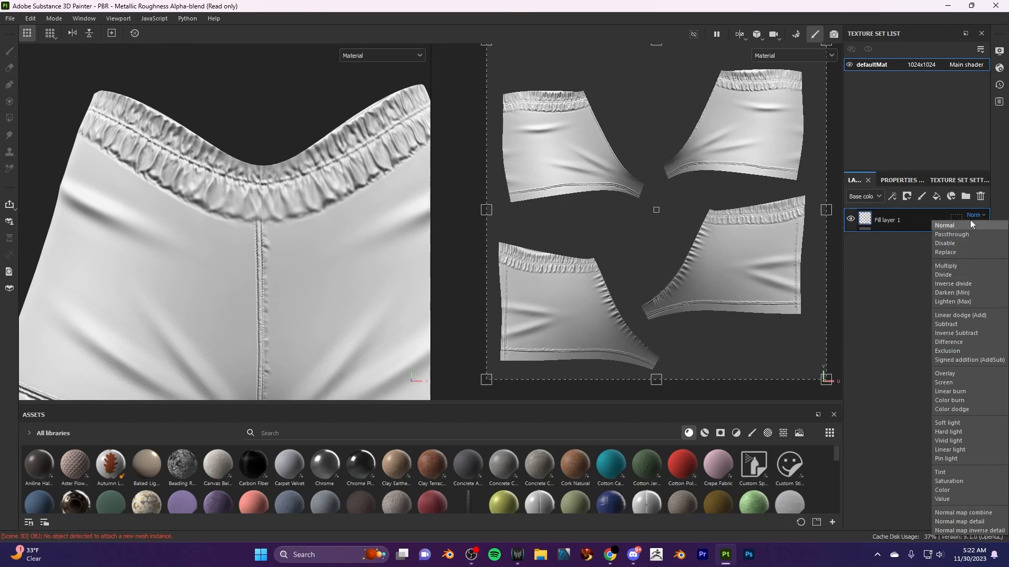
left_click(902, 263)
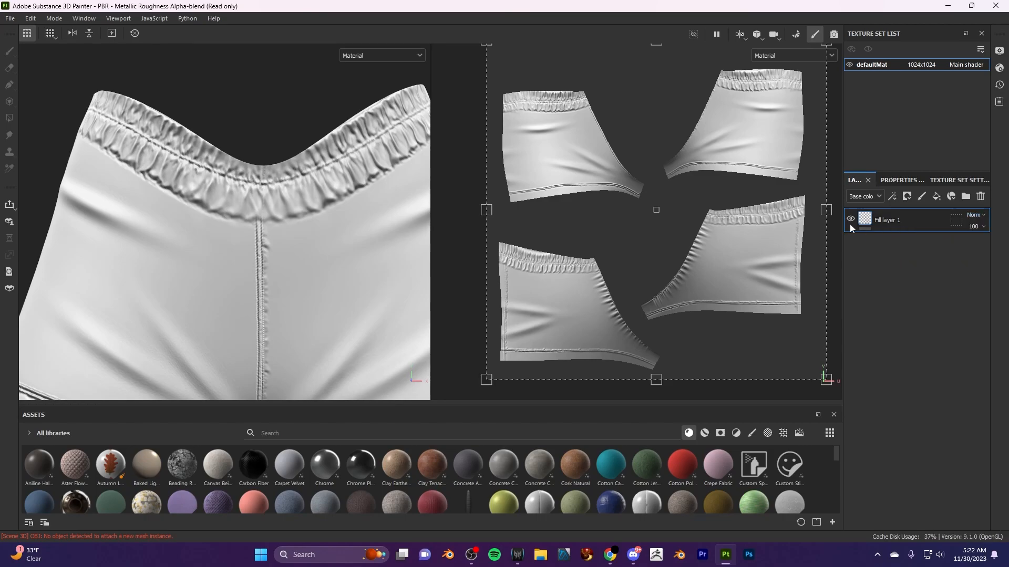
left_click(868, 200)
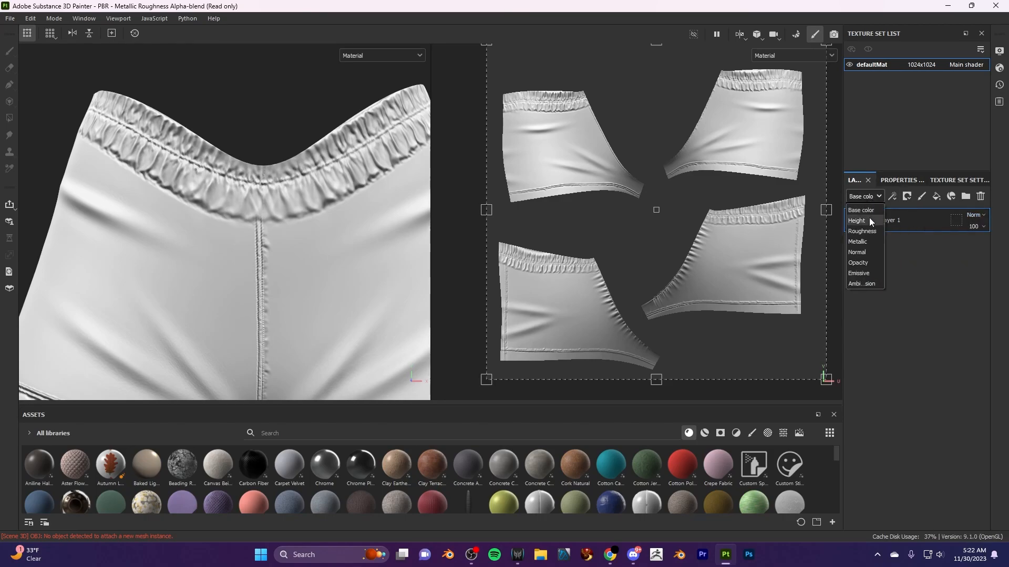
left_click(869, 219)
left_click(983, 227)
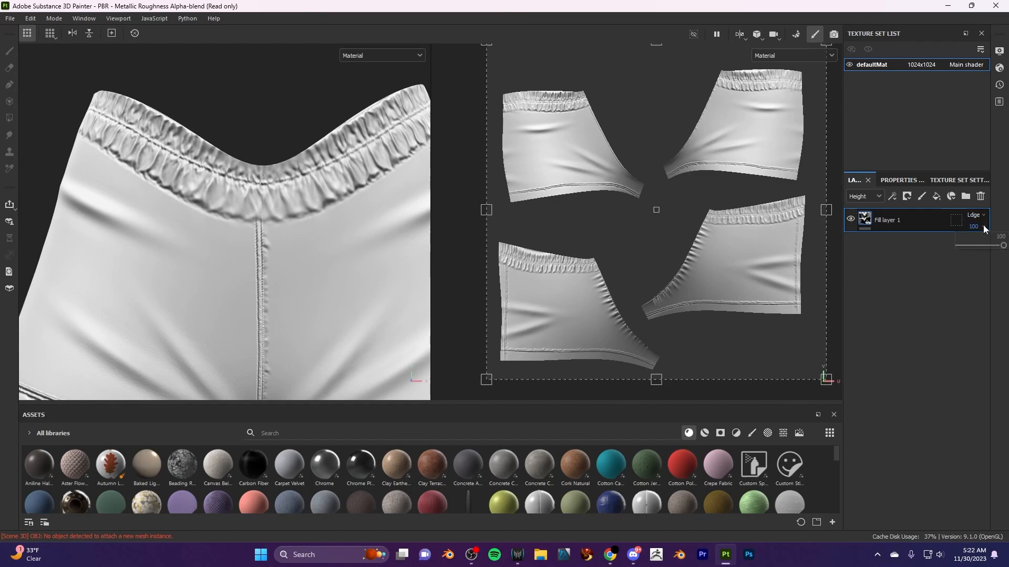
left_click_drag(1002, 245, 974, 254)
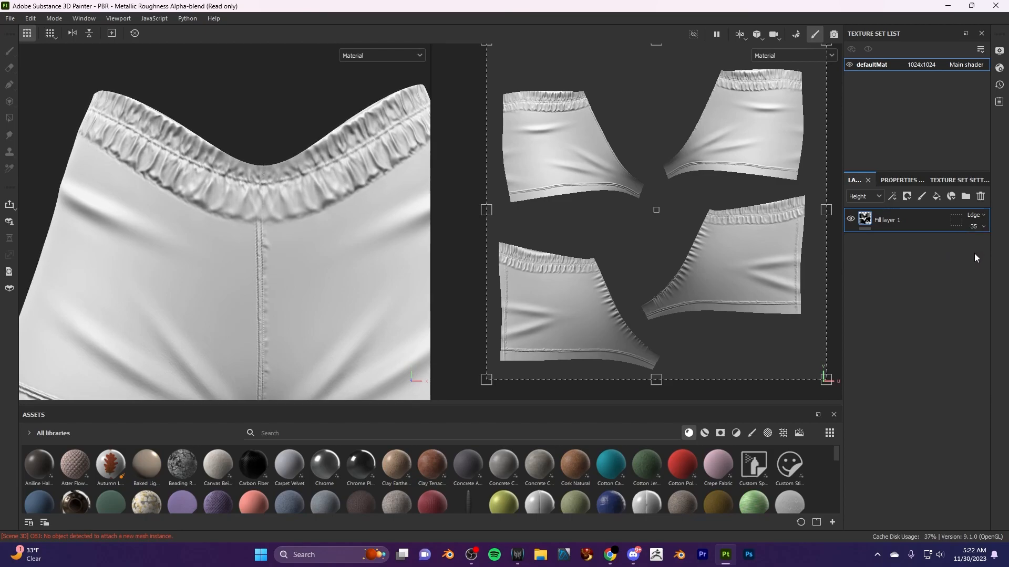
left_click(875, 197)
left_click(862, 216)
left_click(901, 181)
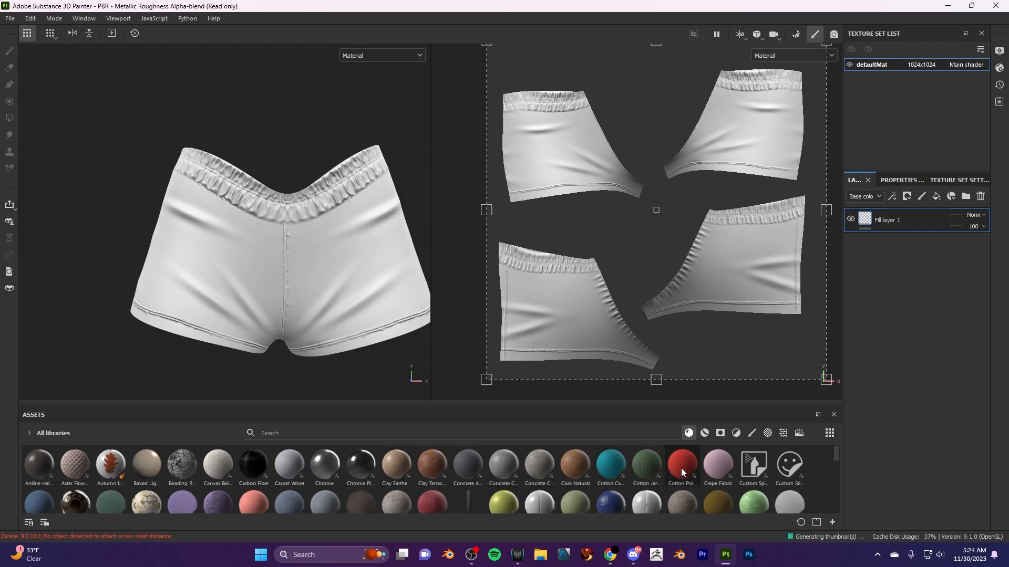
- Try the Crepe Fabric material on Fill layer 1 and undo it
mouse_move(681, 471)
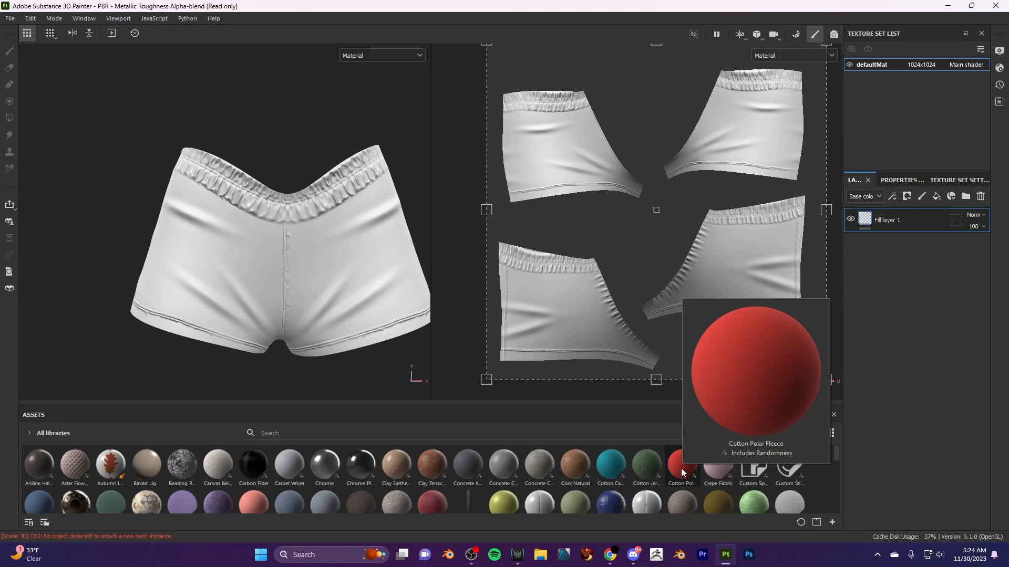
left_click(719, 466)
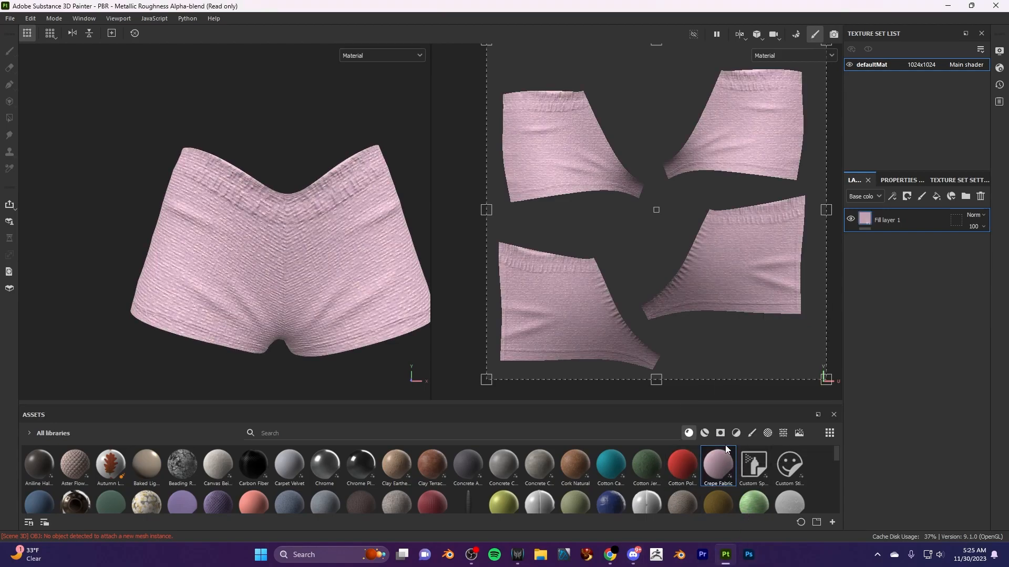
key("ctrl+z")
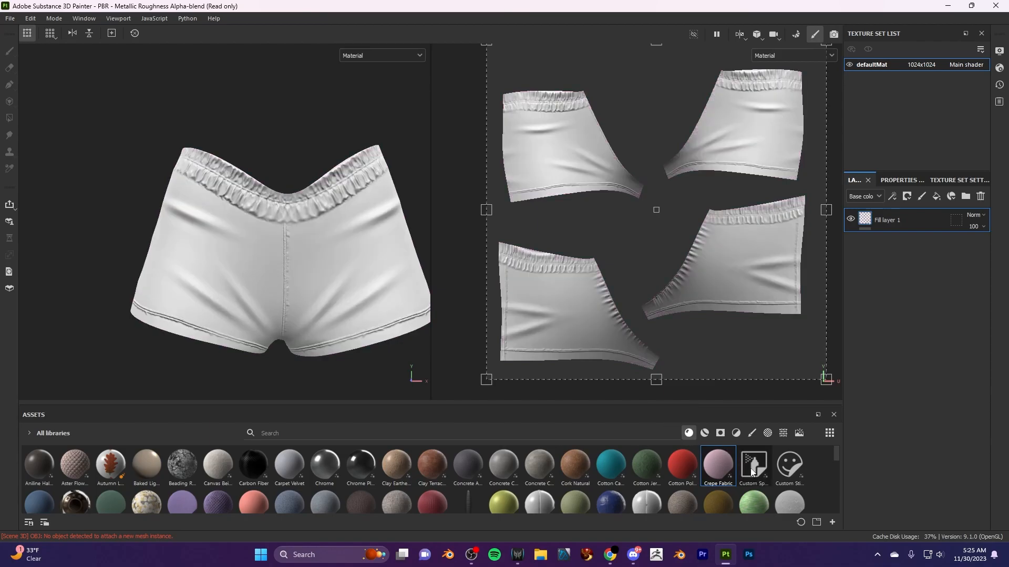
- Add the Crepe Fabric material to the shorts as a new layer above Fill layer 1 and disable its color channel
mouse_move(761, 475)
mouse_move(683, 470)
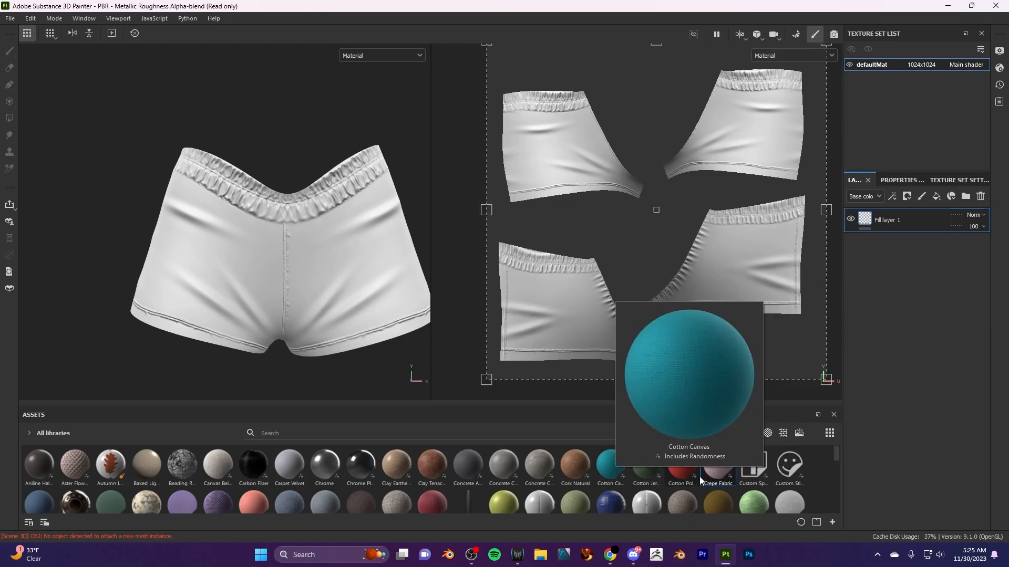
left_click_drag(707, 480, 352, 295)
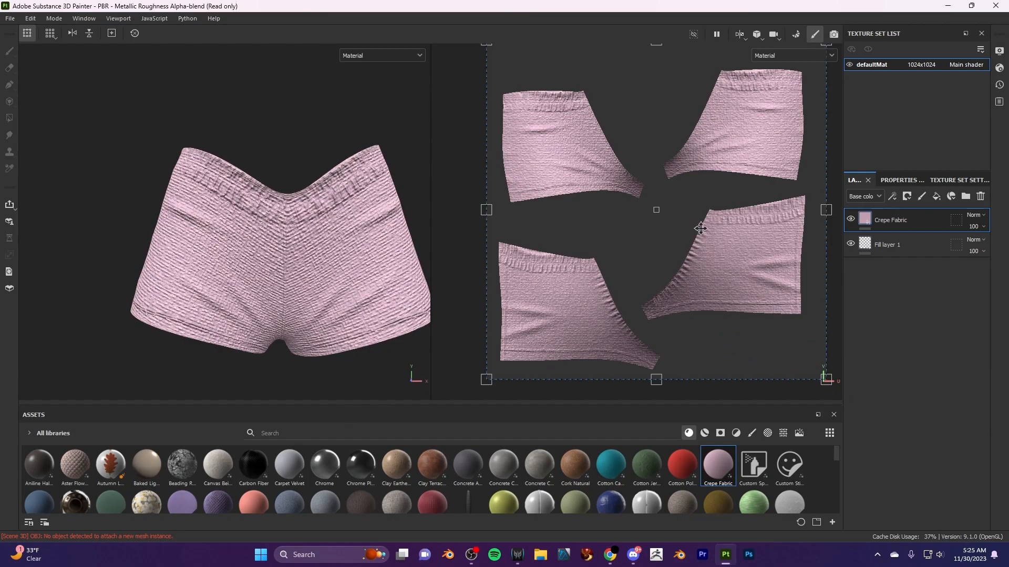
left_click(909, 179)
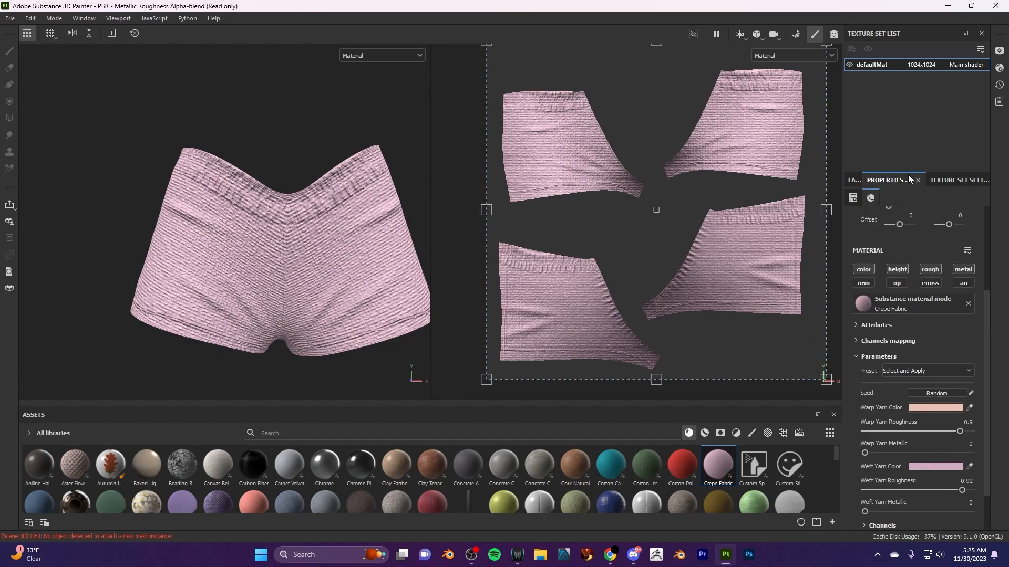
left_click(861, 269)
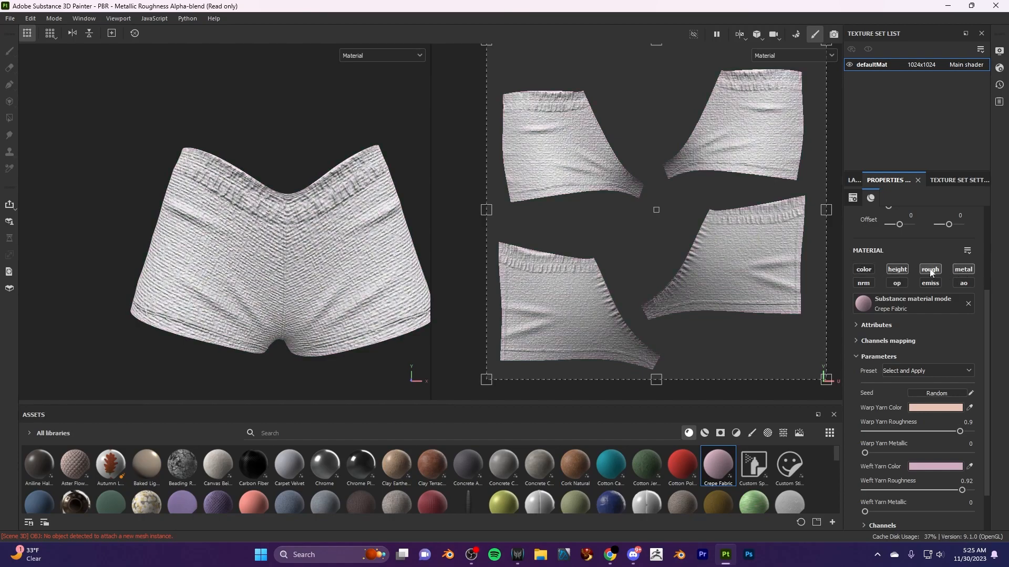
- Set the Crepe Fabric layer's tiling to 7.59 for a finer weave
scroll(891, 323, "up", 2)
left_click_drag(899, 251, 906, 253)
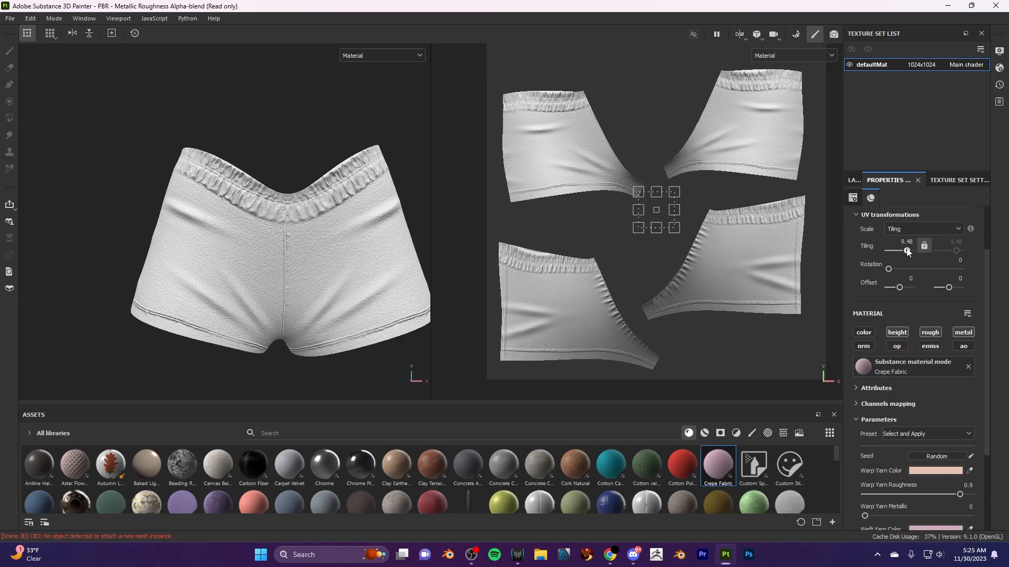
left_click_drag(906, 251, 907, 251)
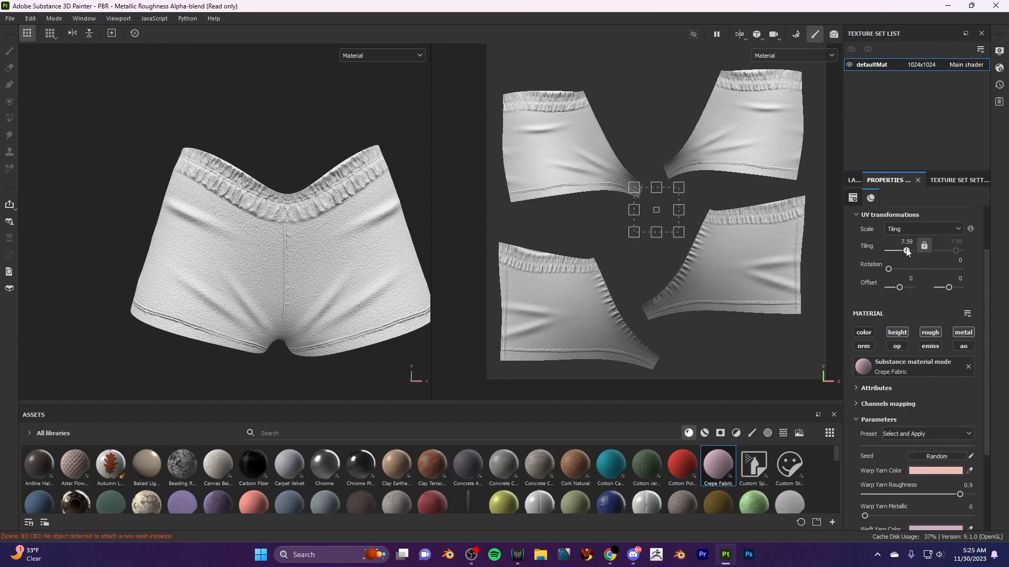
- Examine the crepe texture's scale and its seams around all sides of the shorts
scroll(361, 310, "up", 4)
scroll(361, 314, "down", 4)
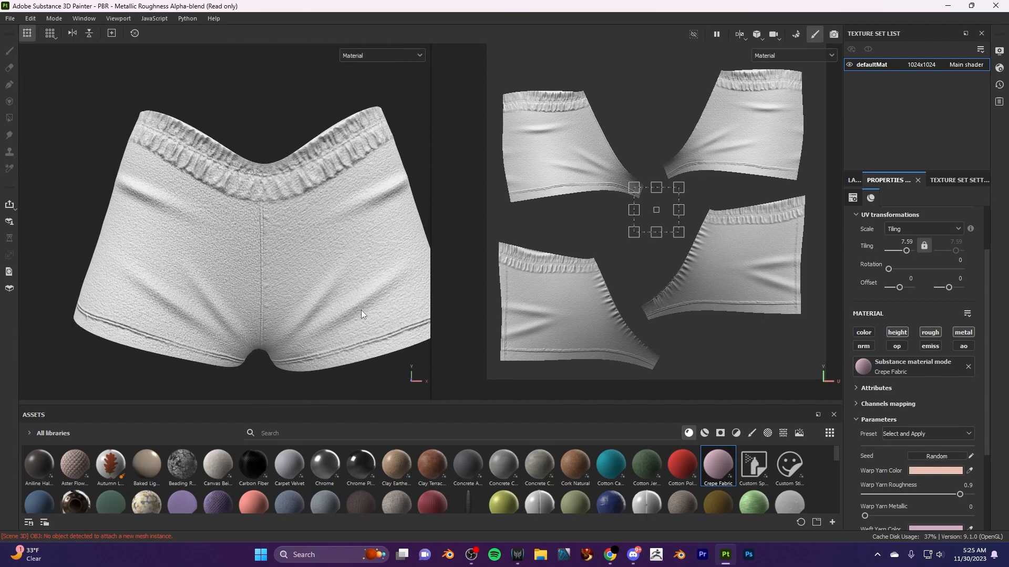
left_click_drag(361, 310, 355, 307, "alt")
left_click_drag(108, 256, 263, 279, "alt")
scroll(264, 279, "up", 5)
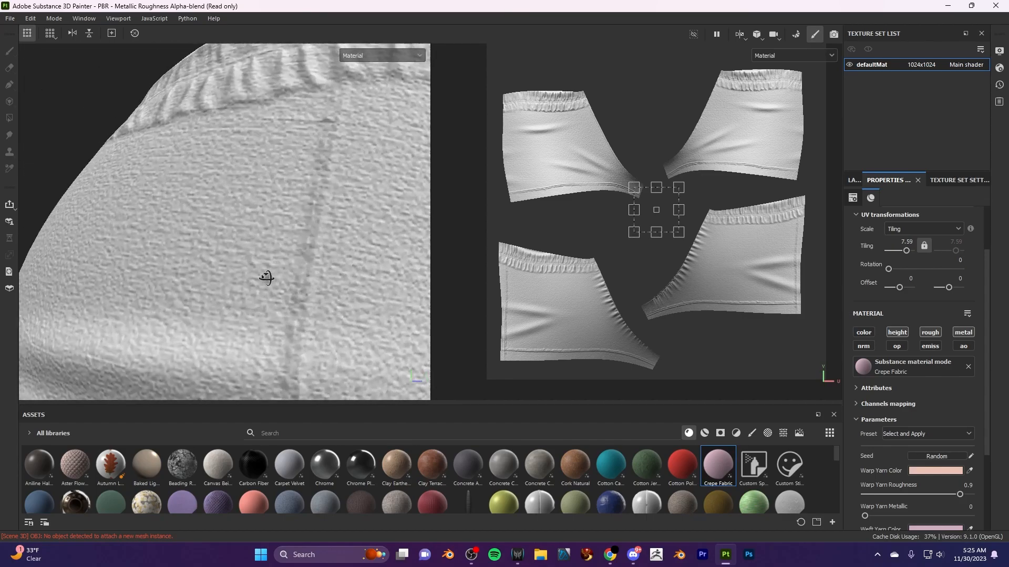
scroll(277, 324, "down", 6)
middle_click_drag(292, 302, 278, 184, "alt")
left_click_drag(367, 286, 170, 288, "alt")
middle_click_drag(294, 288, 78, 290, "alt")
left_click_drag(298, 269, 54, 236, "alt")
scroll(228, 313, "down", 4)
scroll(229, 314, "down", 3)
left_click_drag(328, 319, 415, 313, "alt")
scroll(261, 315, "down", 2)
middle_click_drag(282, 332, 309, 286, "alt")
left_click_drag(289, 307, 336, 309, "alt")
middle_click_drag(251, 294, 296, 279, "alt")
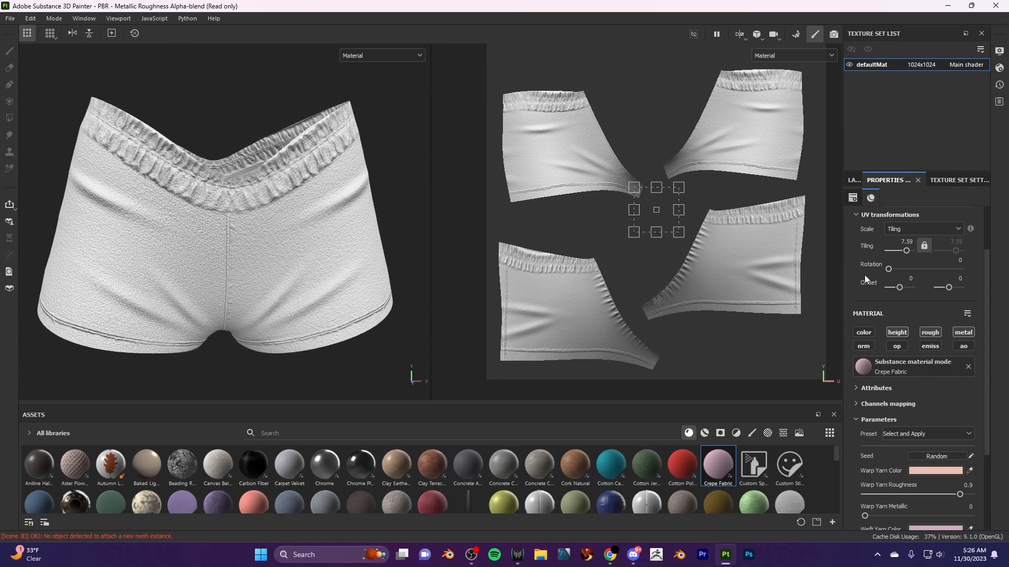
- Try a tiling of 9.48 on the Crepe Fabric layer and restore it to 7.59
left_click(854, 180)
left_click(895, 180)
scroll(925, 355, "up", 1)
scroll(923, 354, "up", 1)
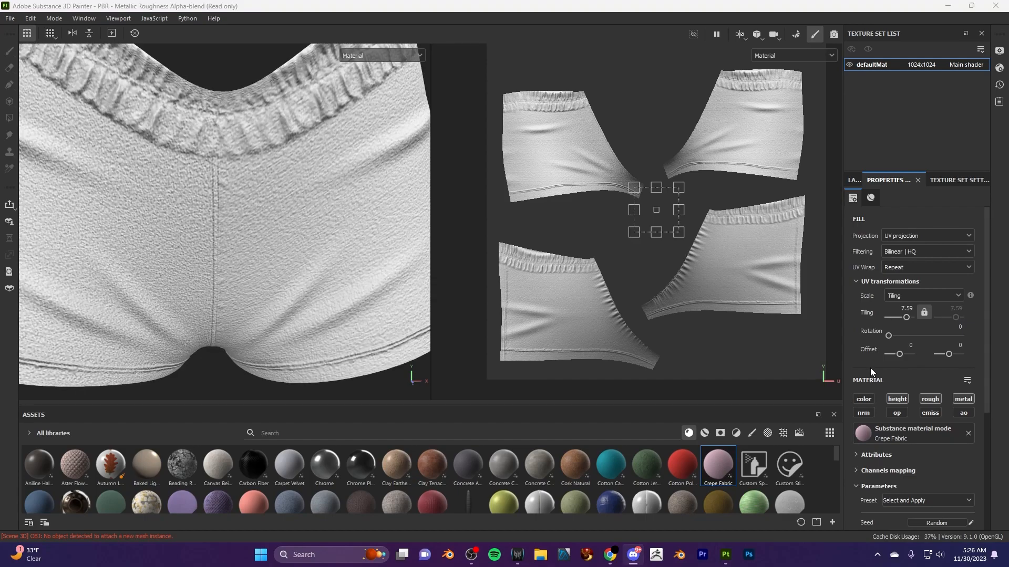
left_click_drag(906, 318, 906, 320)
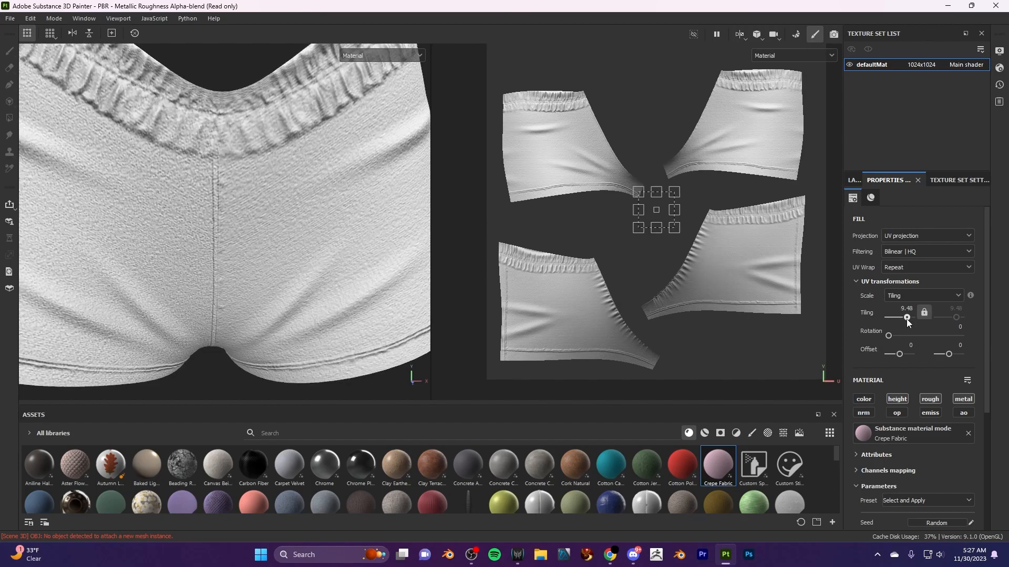
scroll(310, 240, "down", 5)
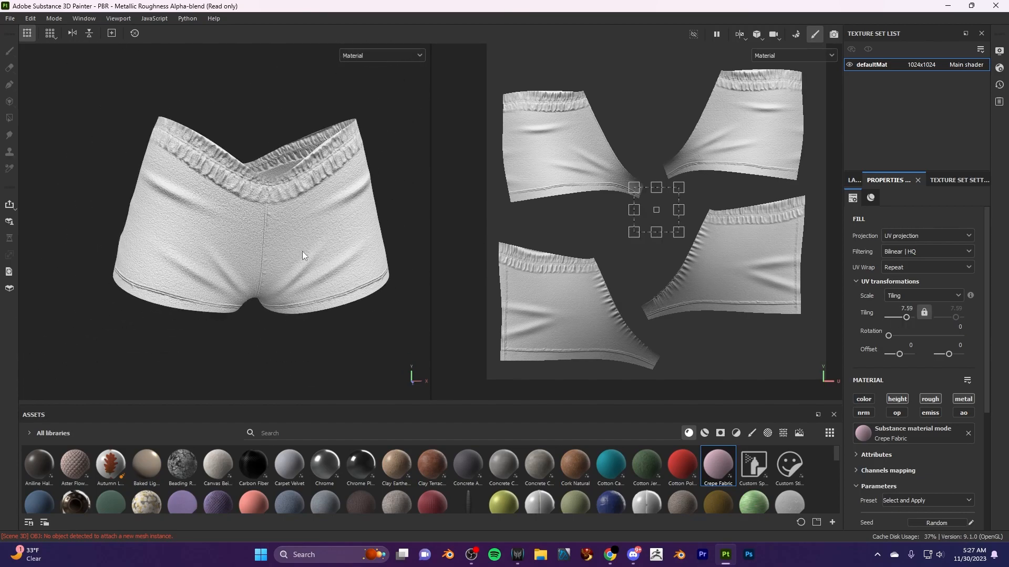
scroll(287, 278, "up", 1)
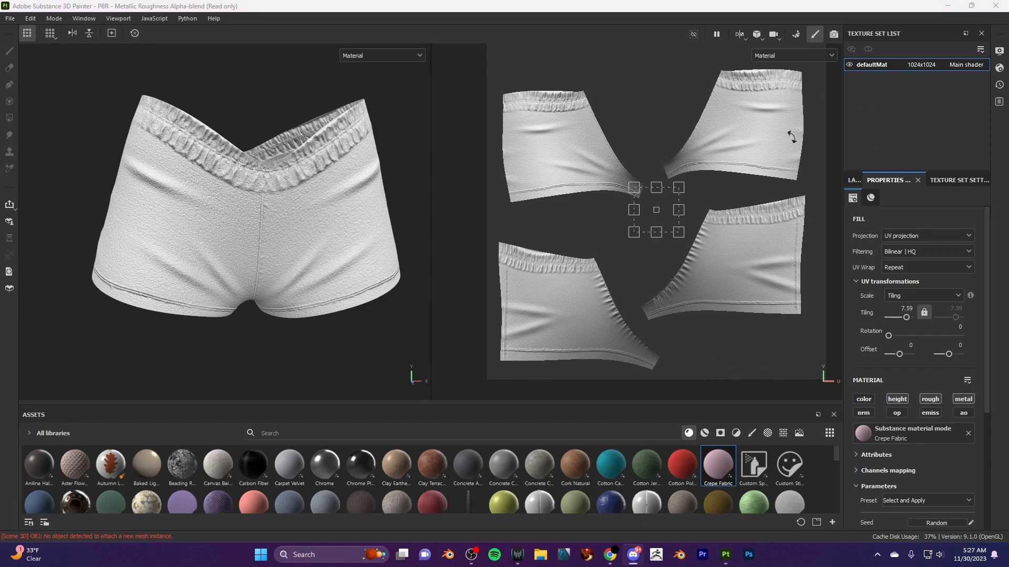
- Add a fill layer above Crepe Fabric and disable all its channels except color
left_click(850, 182)
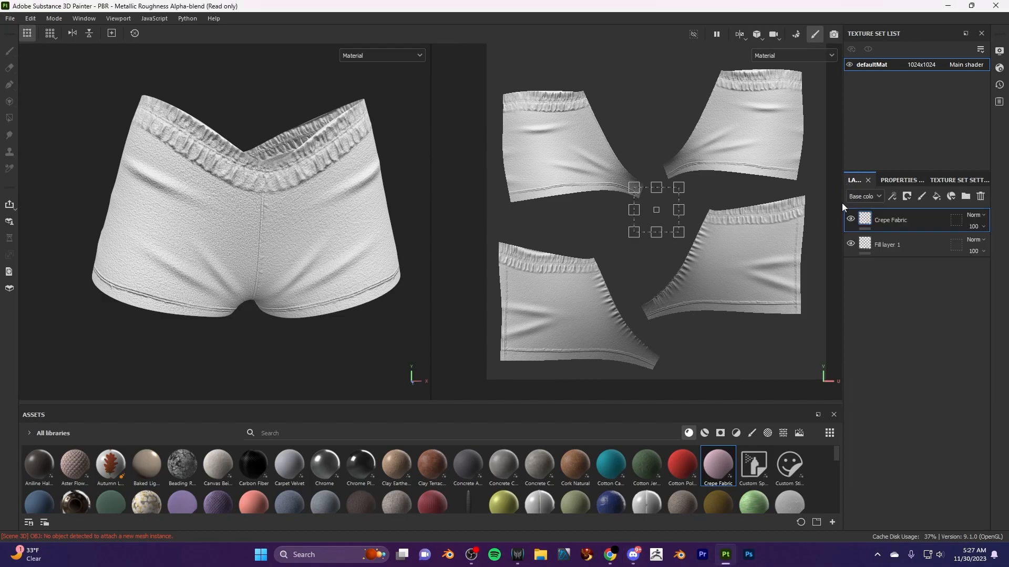
left_click(937, 197)
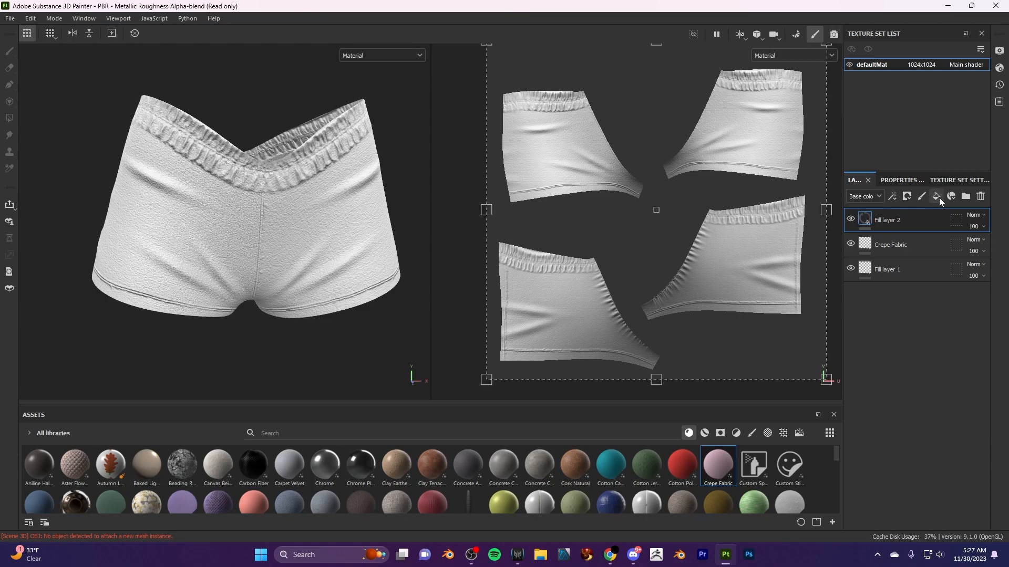
left_click(917, 181)
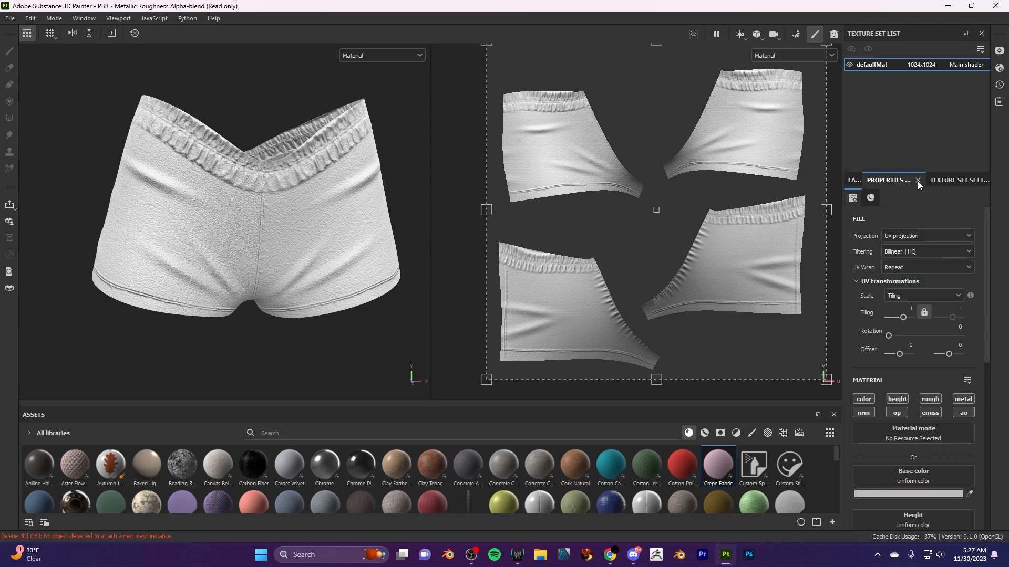
left_click(897, 400)
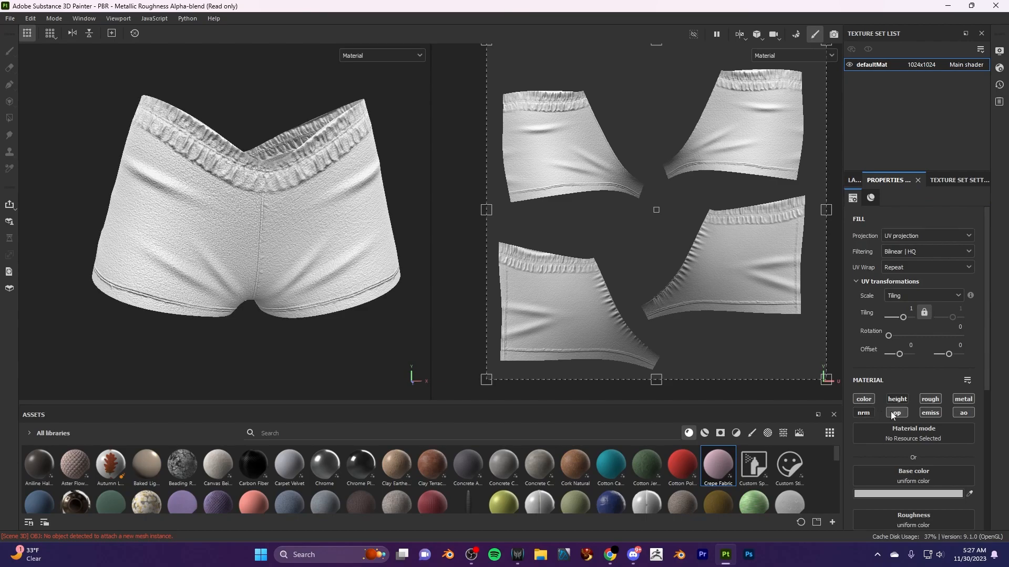
left_click(930, 400)
left_click(963, 400)
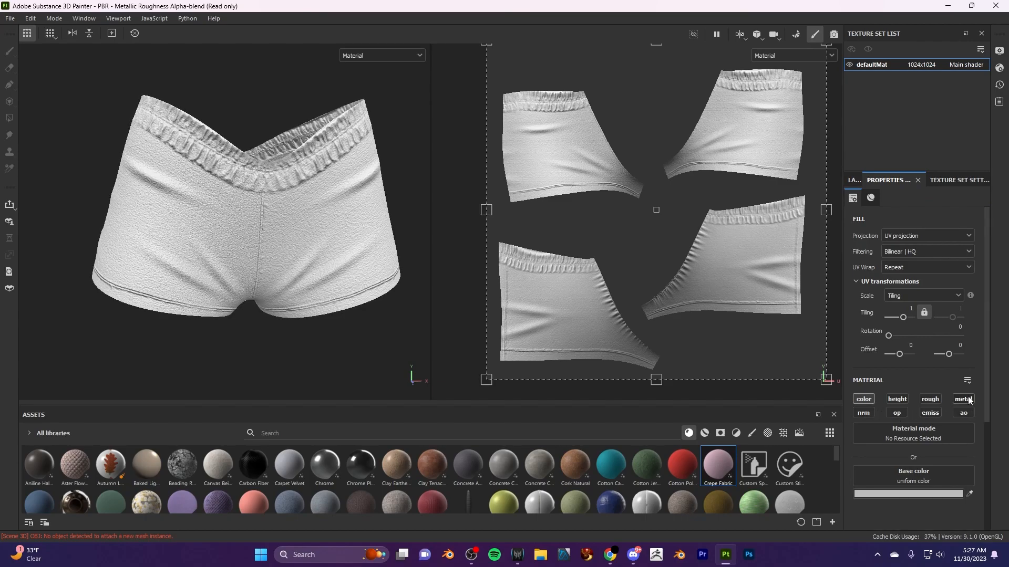
- Set the new fill layer's base color to light purple B17FD2 and check it on the shorts
left_click(897, 494)
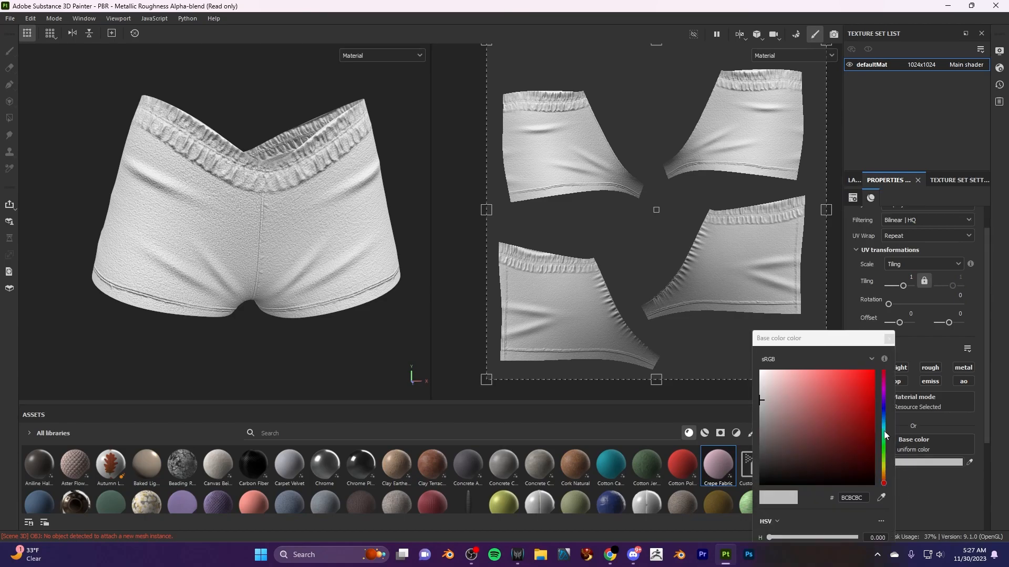
left_click(884, 392)
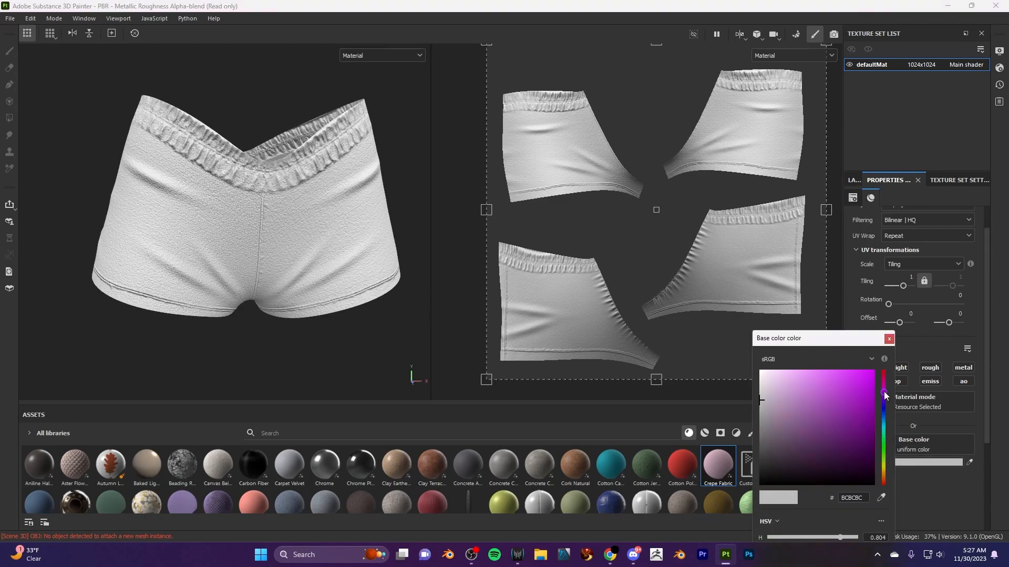
left_click_drag(886, 393, 886, 398)
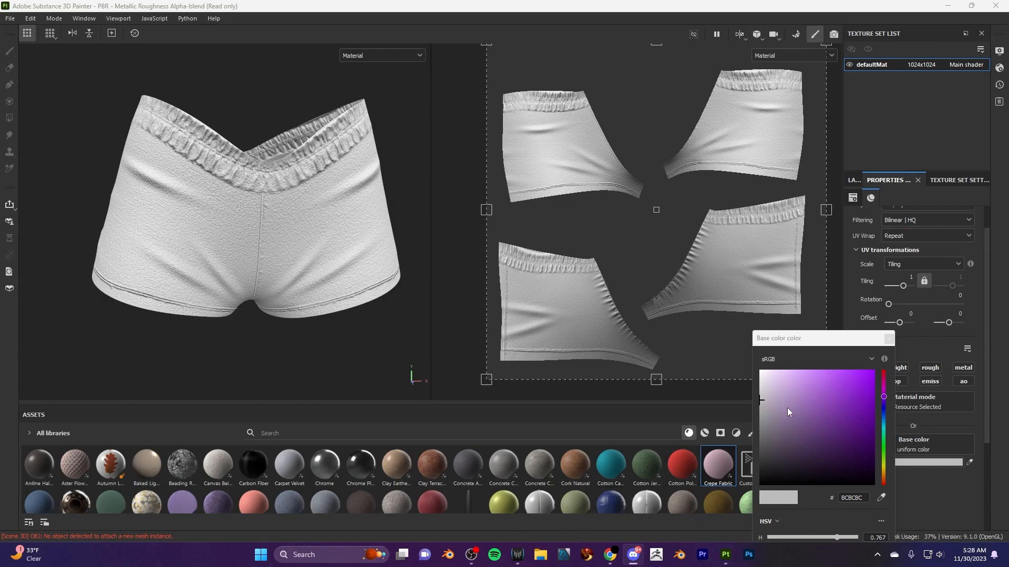
left_click(836, 396)
left_click_drag(836, 396, 805, 390)
scroll(310, 287, "down", 3)
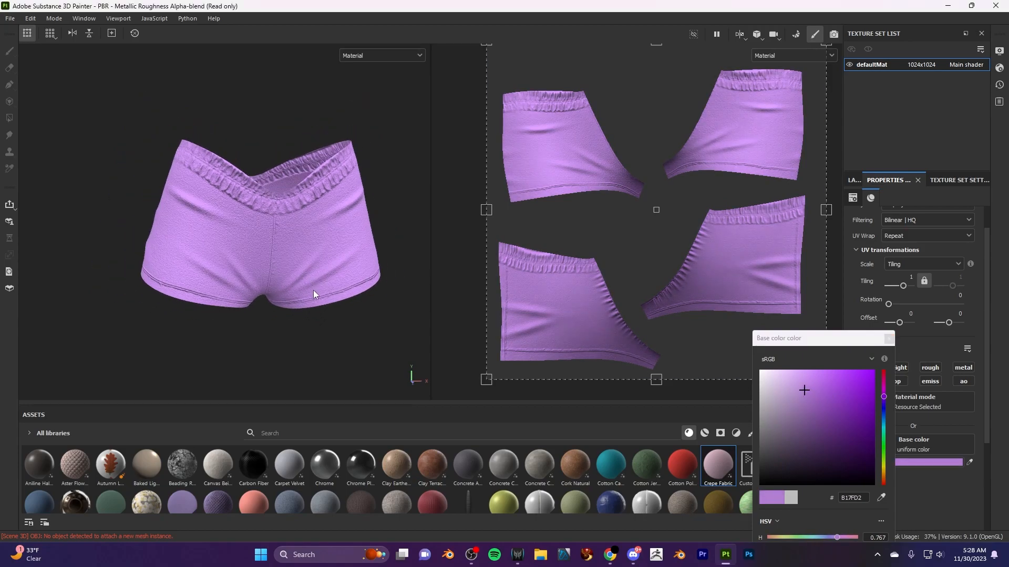
scroll(325, 300, "up", 5)
left_click_drag(224, 314, 292, 325, "alt")
scroll(368, 339, "down", 6)
scroll(385, 308, "up", 5)
middle_click_drag(391, 322, 310, 282, "alt")
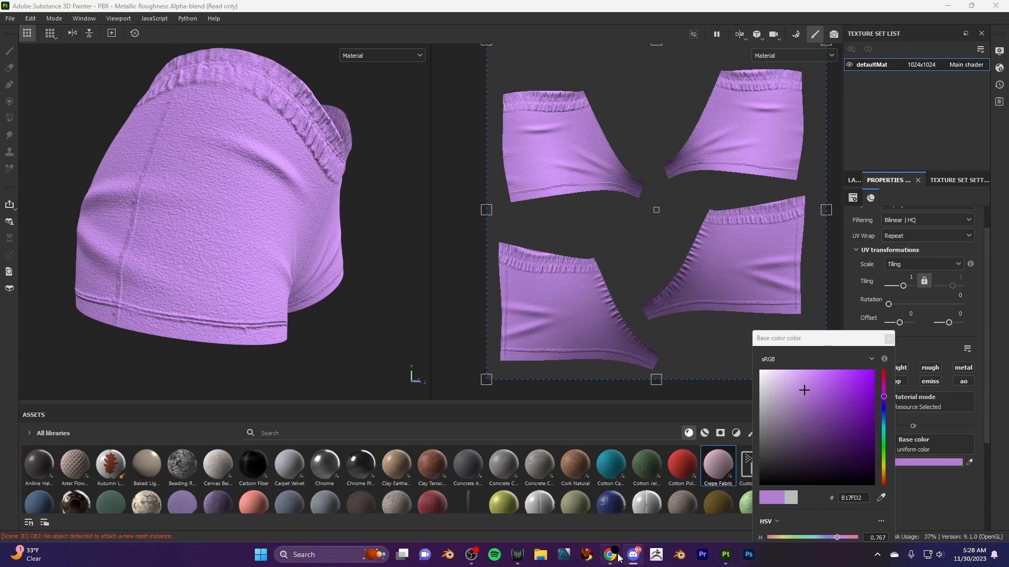
- Arrange the Painter window side by side with the reference image Logo background.png
mouse_move(971, 5)
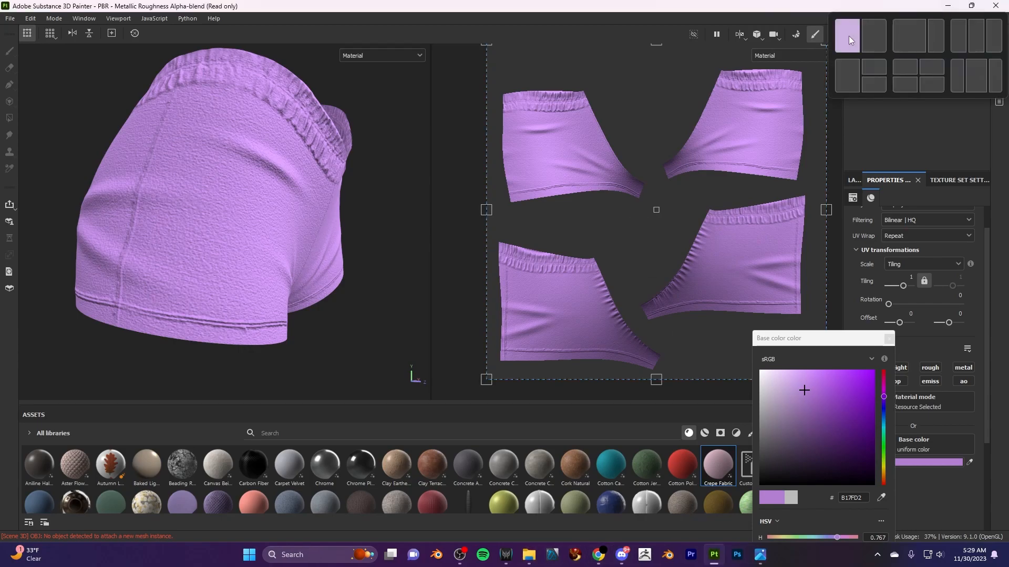
left_click(906, 36)
left_click(724, 165)
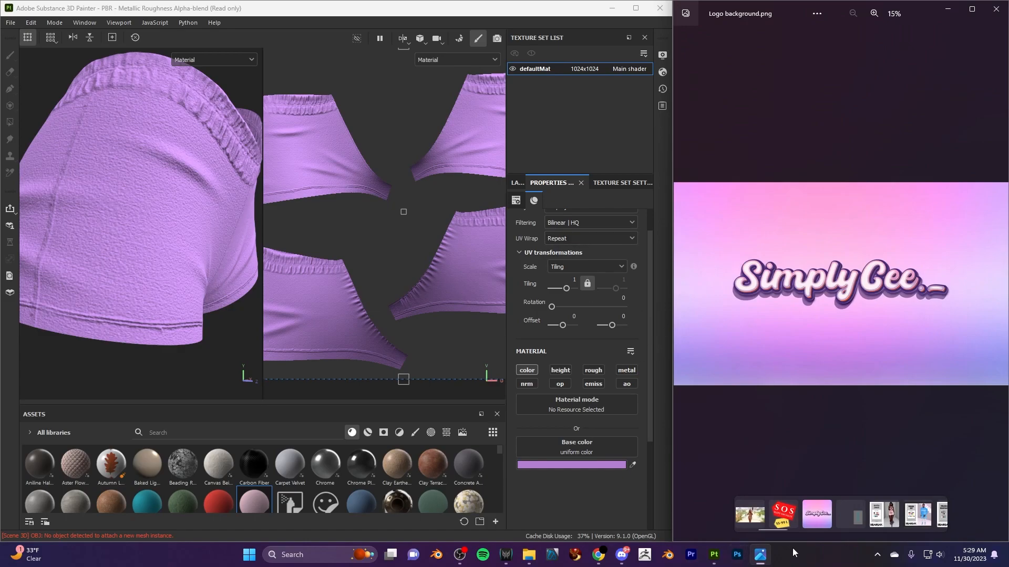
- Try base colors sampled from the logo's lettering shadow (946AA1) and the bluish lower corner of the image (9494E4)
left_click(633, 465)
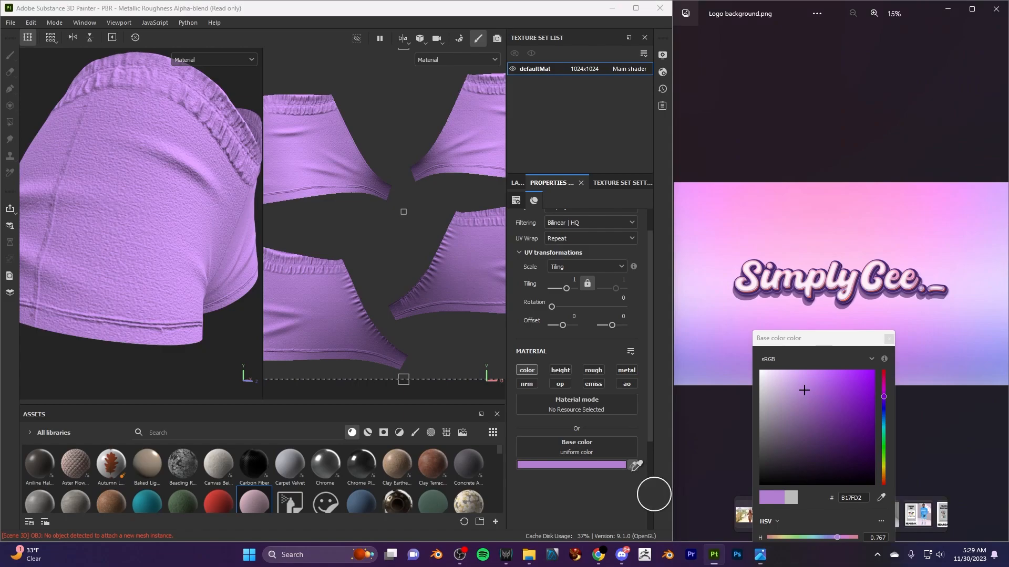
left_click(797, 298)
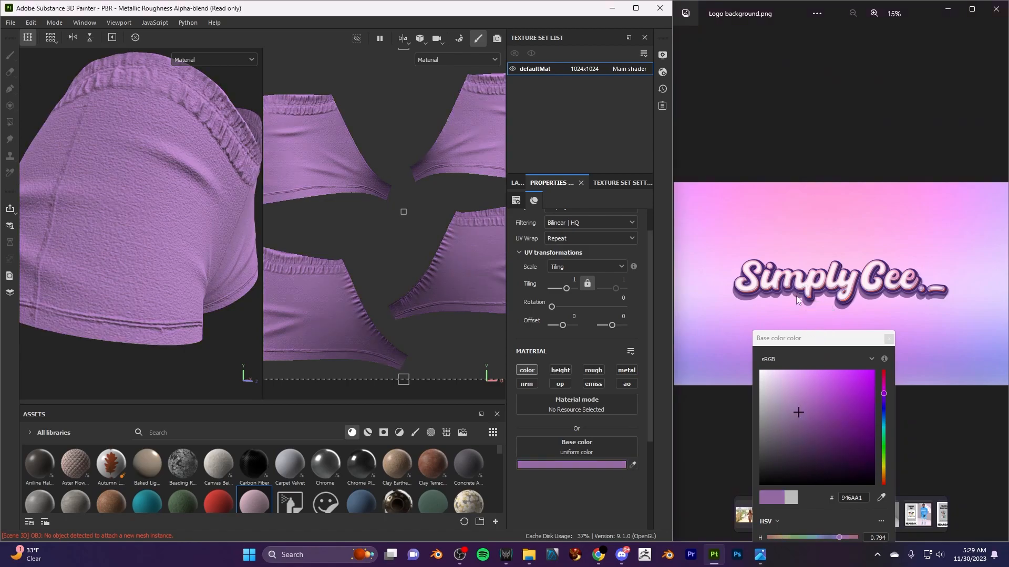
left_click(881, 497)
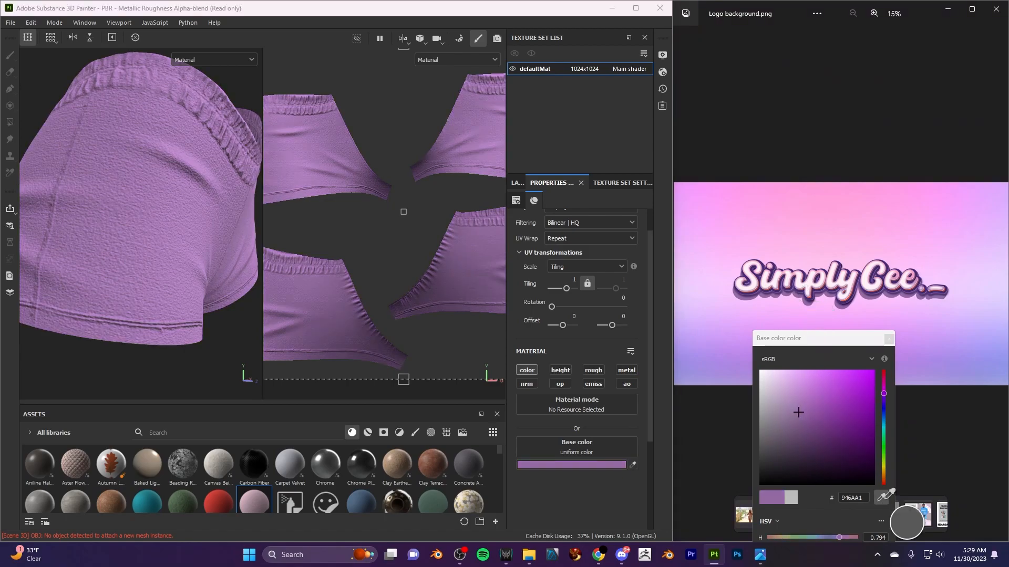
left_click(989, 367)
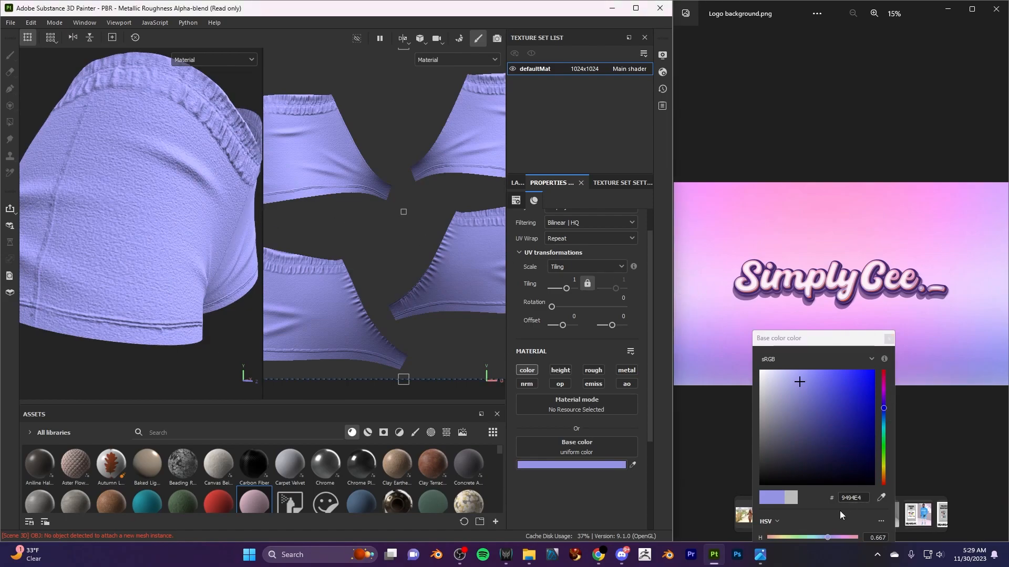
- Sample a dark purple from the taskbar as the fill layer's base color (2F1B46)
left_click(882, 498)
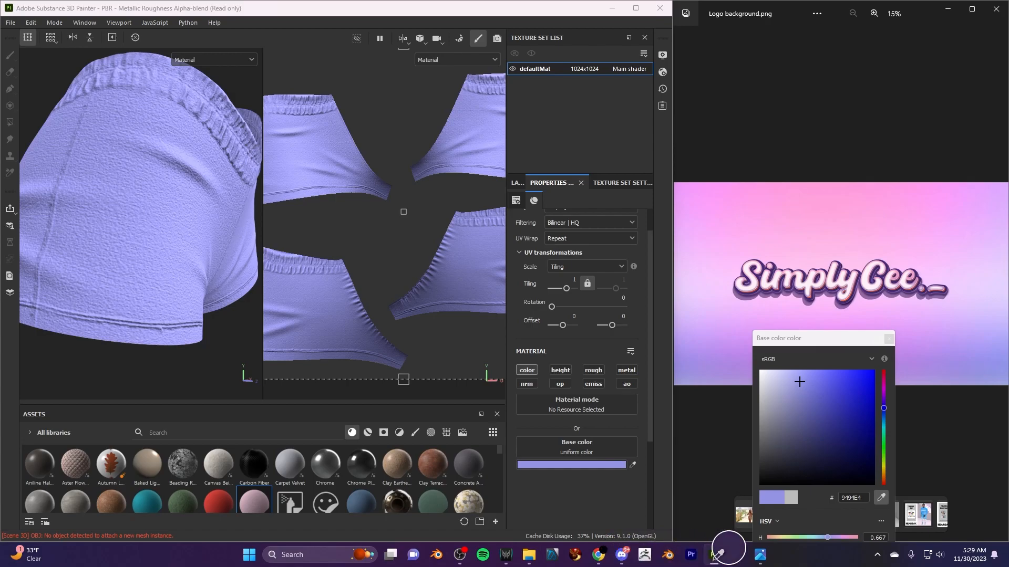
left_click(657, 556)
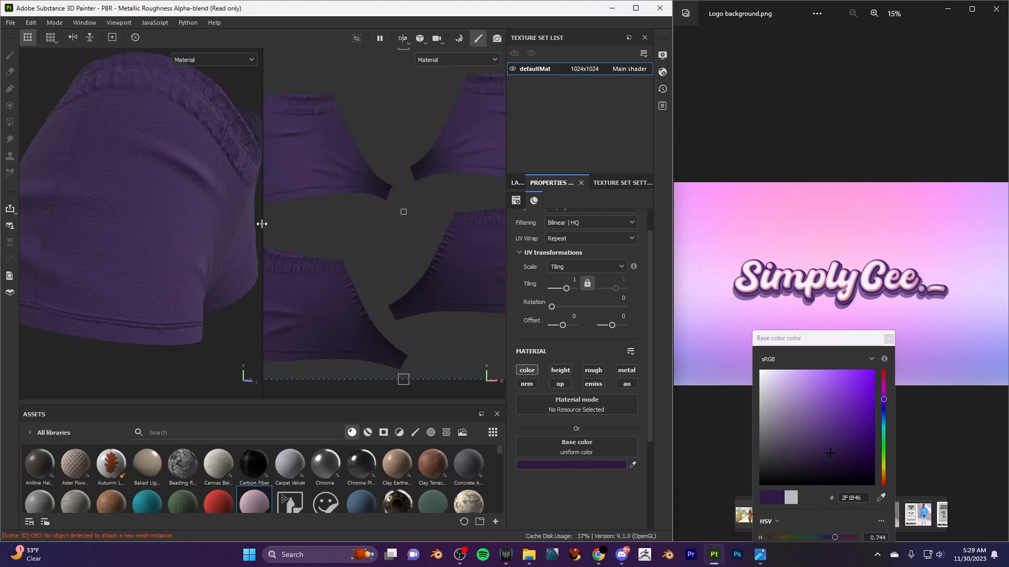
scroll(198, 291, "down", 5)
scroll(140, 315, "up", 1)
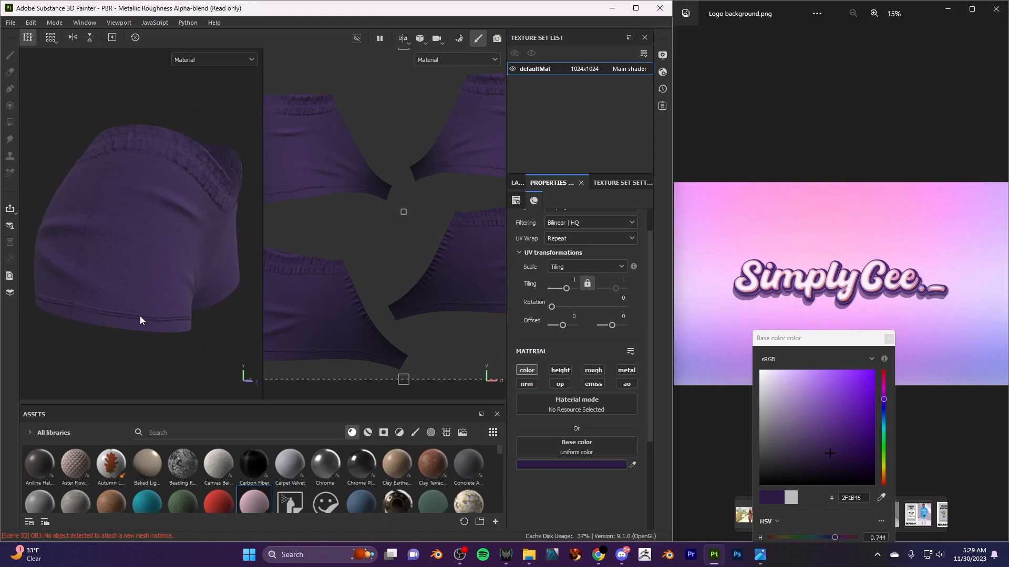
scroll(414, 325, "down", 4)
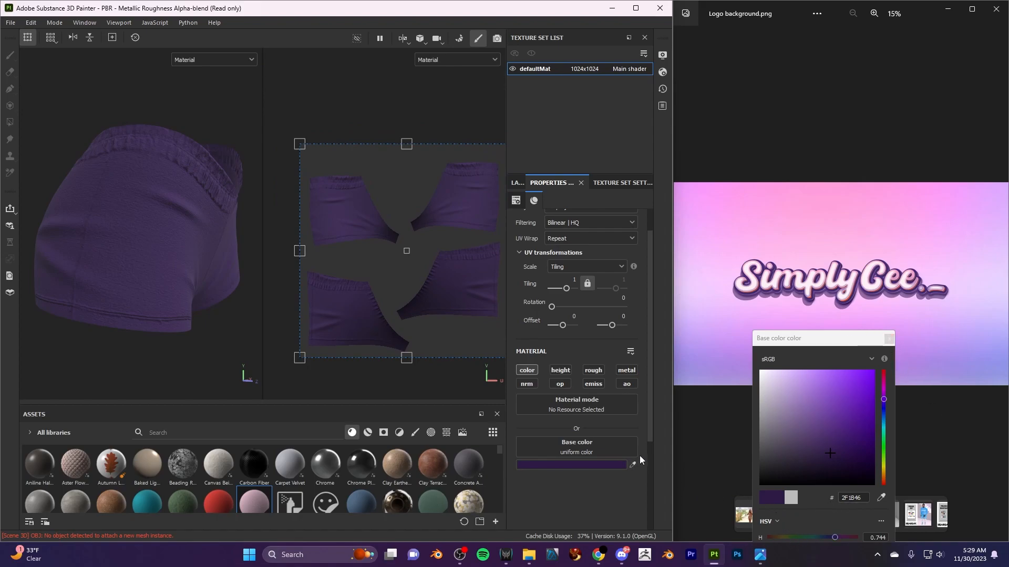
- Duplicate Fill layer 2 and set the copy's base color to the light violet AC9BF5 sampled from the reference background
left_click(517, 185)
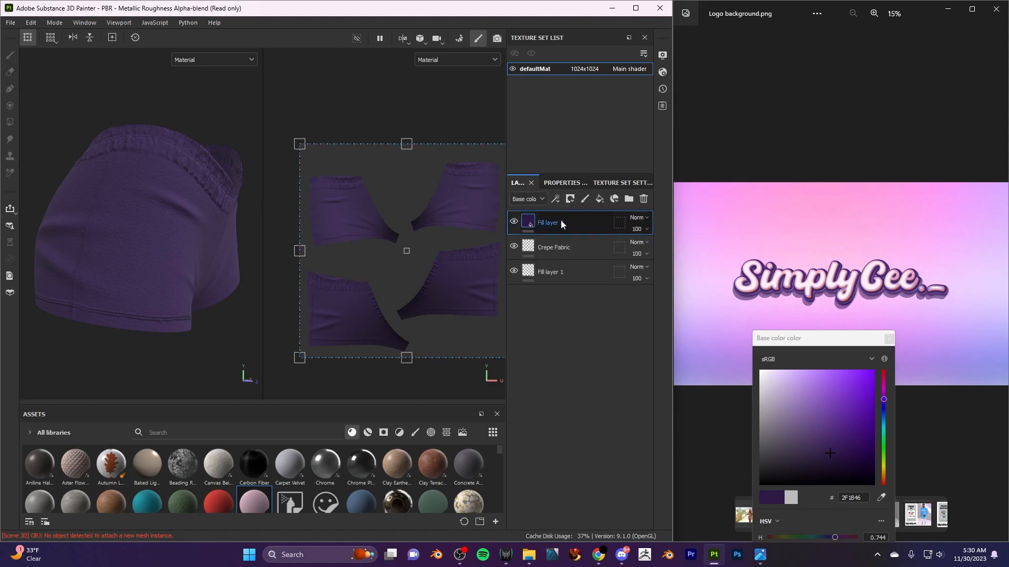
right_click(575, 219)
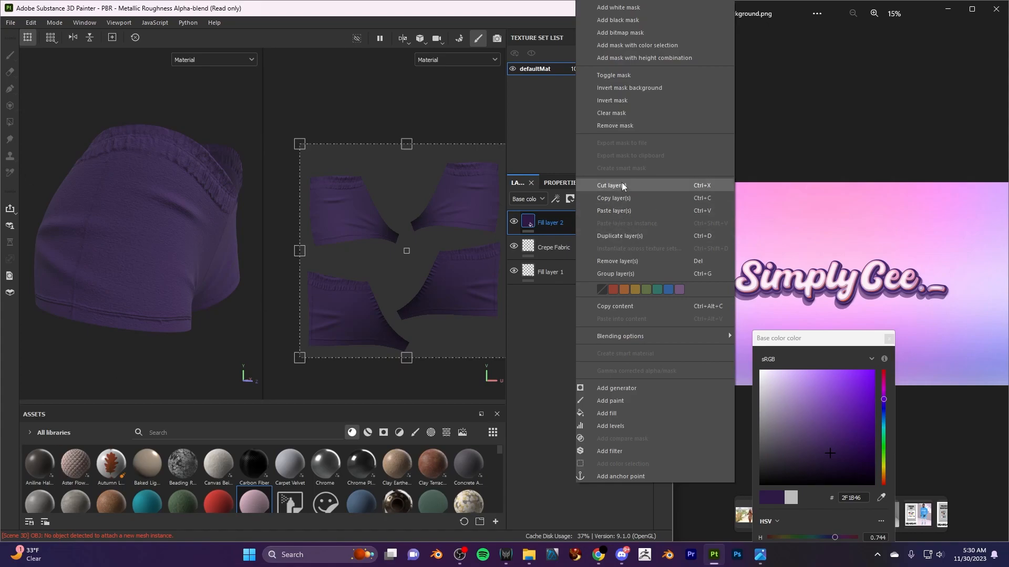
left_click(623, 236)
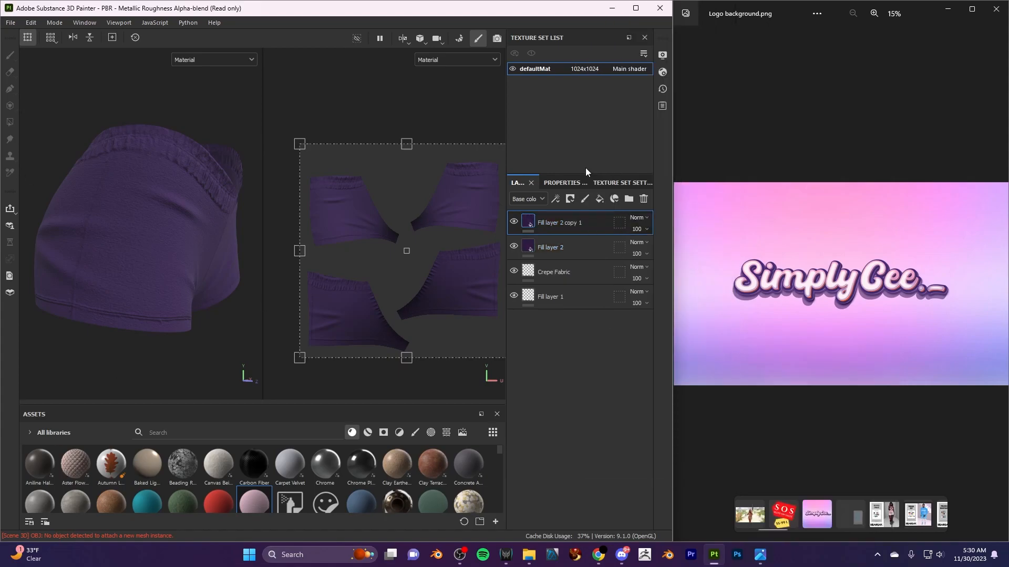
left_click(564, 182)
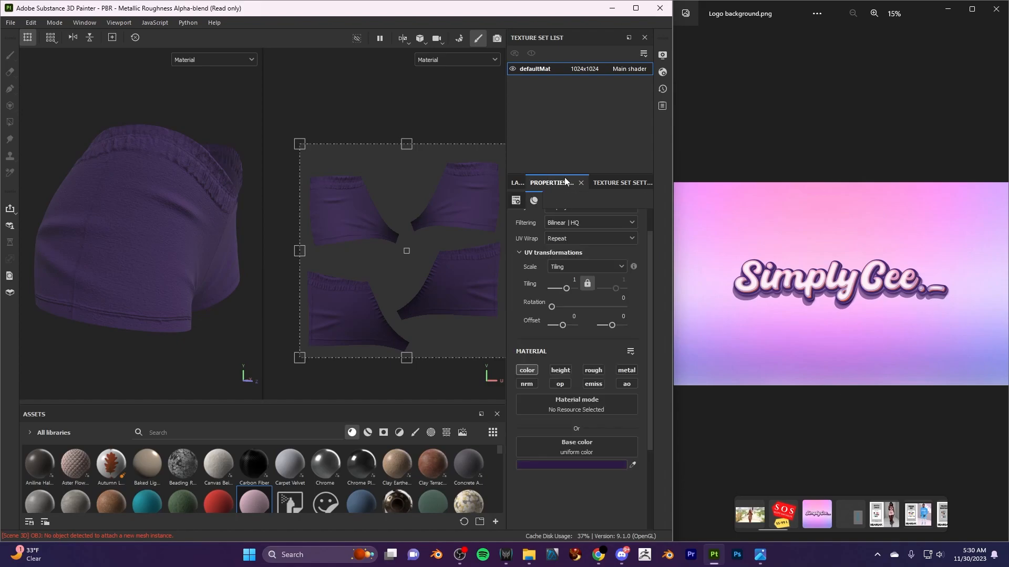
left_click(632, 465)
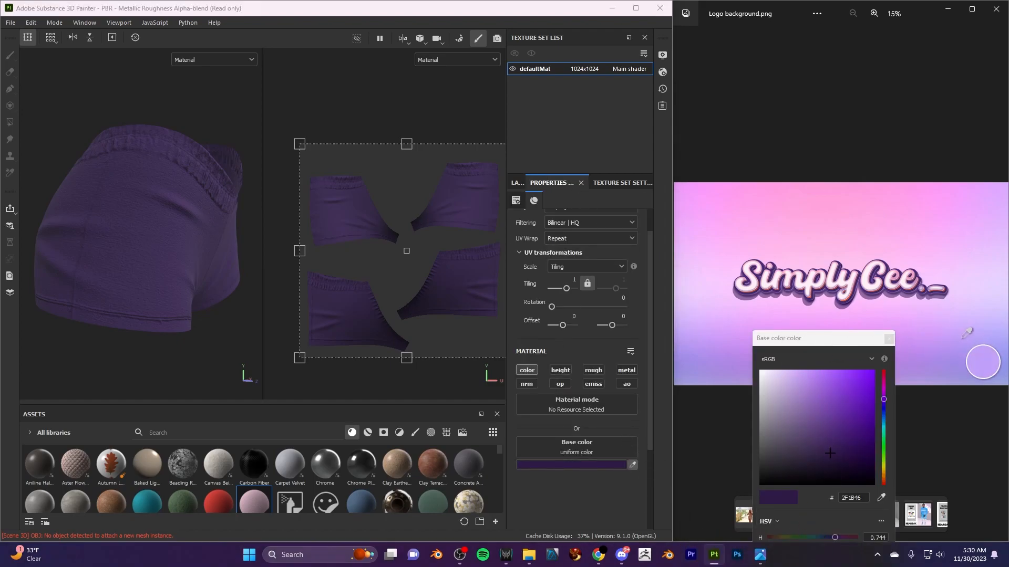
left_click(979, 346)
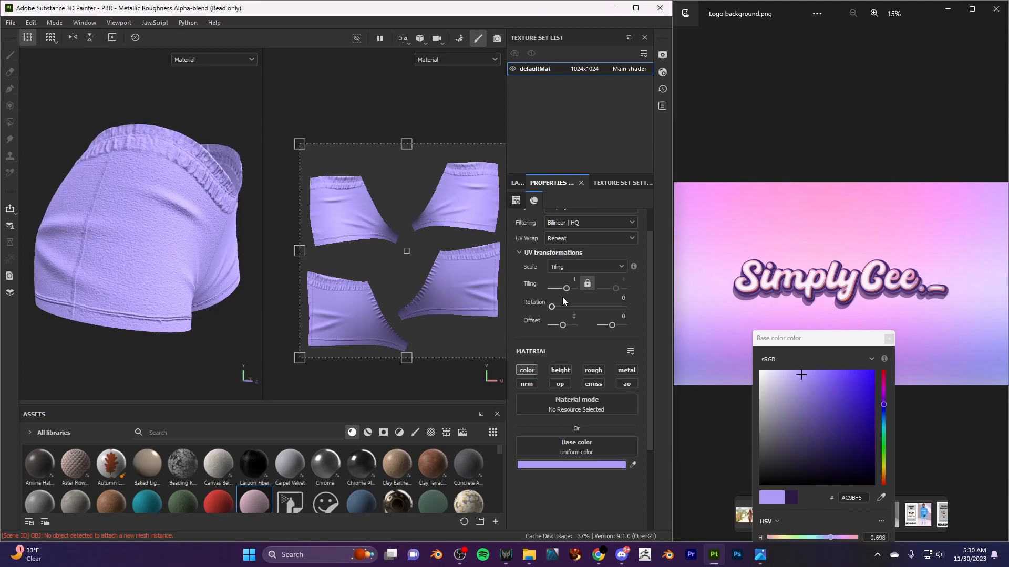
- Duplicate the light violet fill layer and give the new copy the pink sampled from the background above the logo
left_click(517, 183)
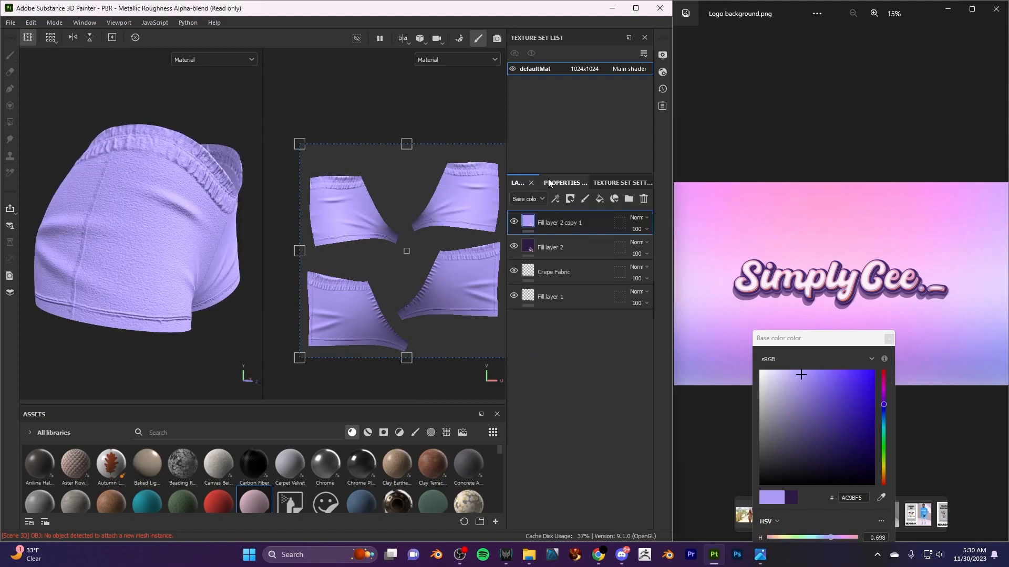
right_click(574, 221)
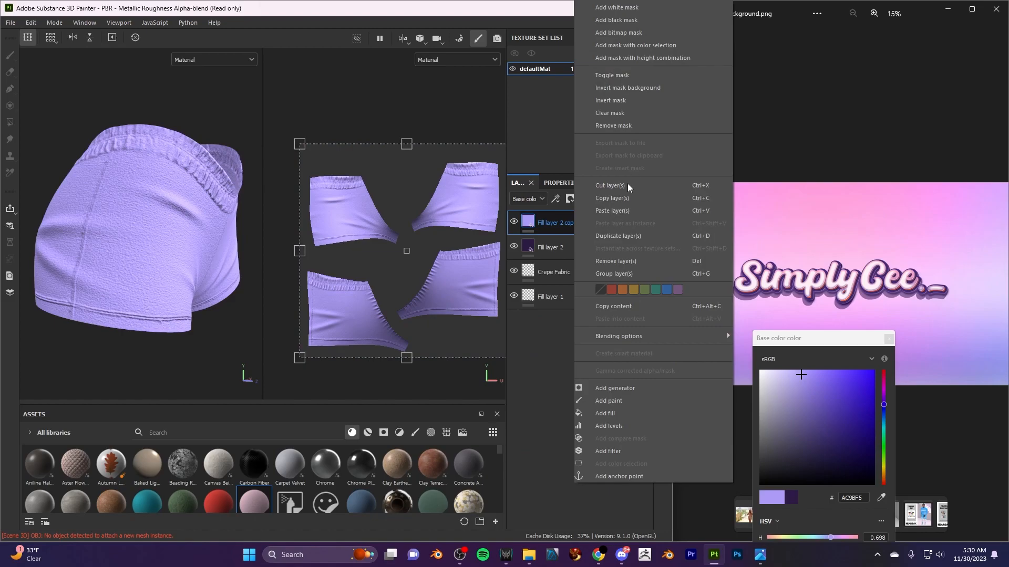
left_click(623, 236)
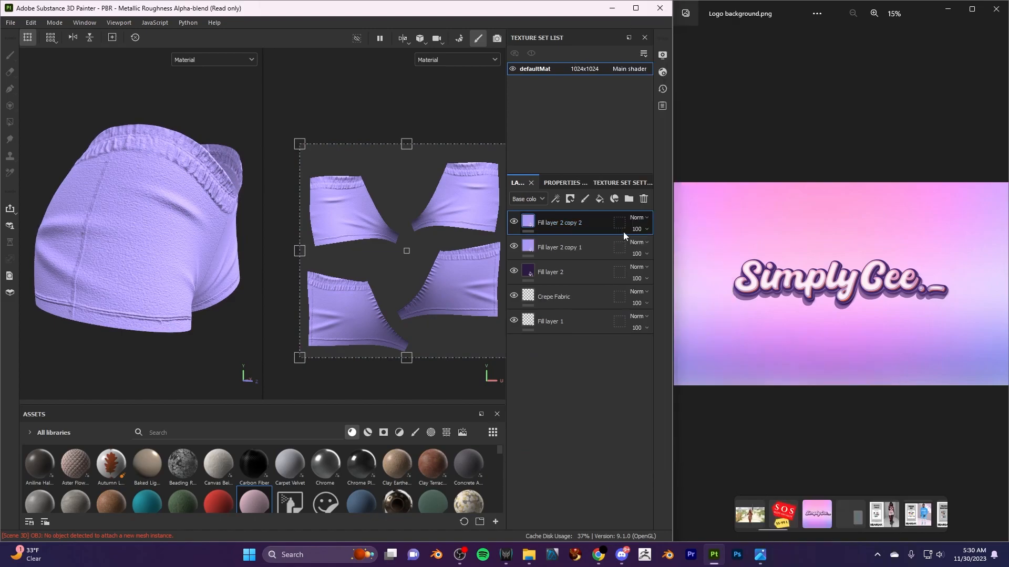
left_click(562, 183)
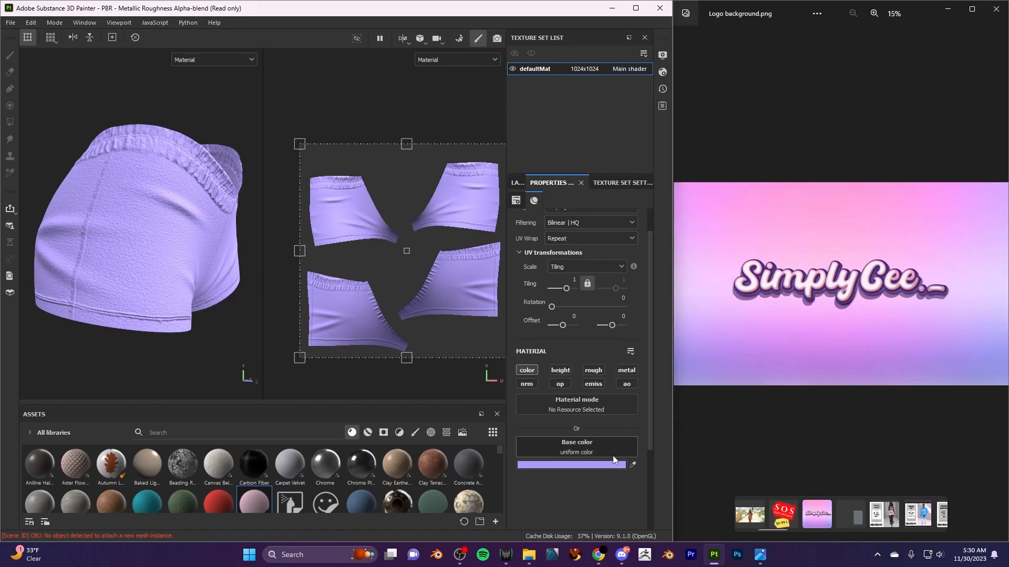
left_click(632, 465)
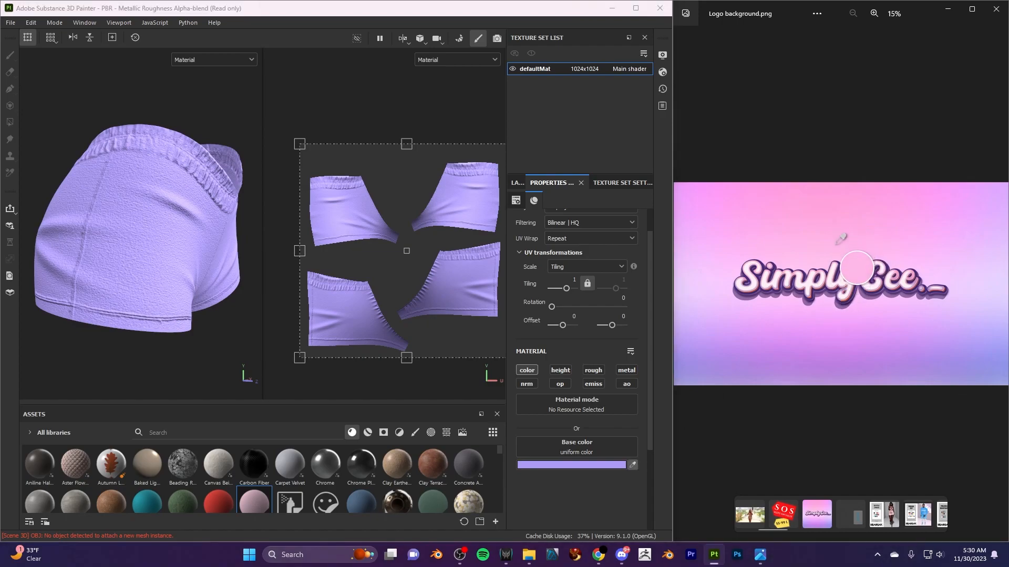
left_click(846, 252)
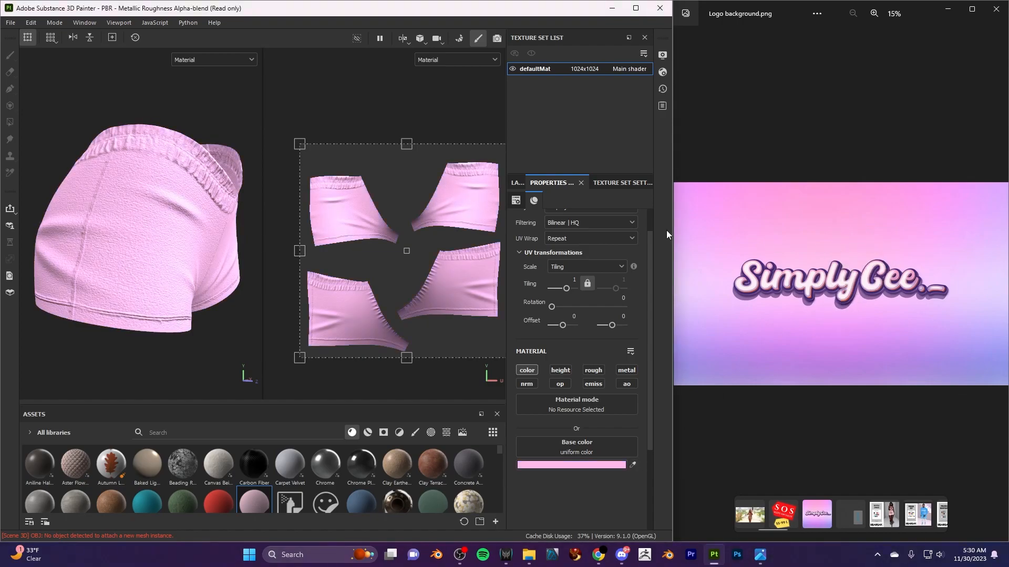
- Change the topmost fill layer's base color to the muted purple sampled from the logo lettering's shadow
scroll(130, 254, "up", 2)
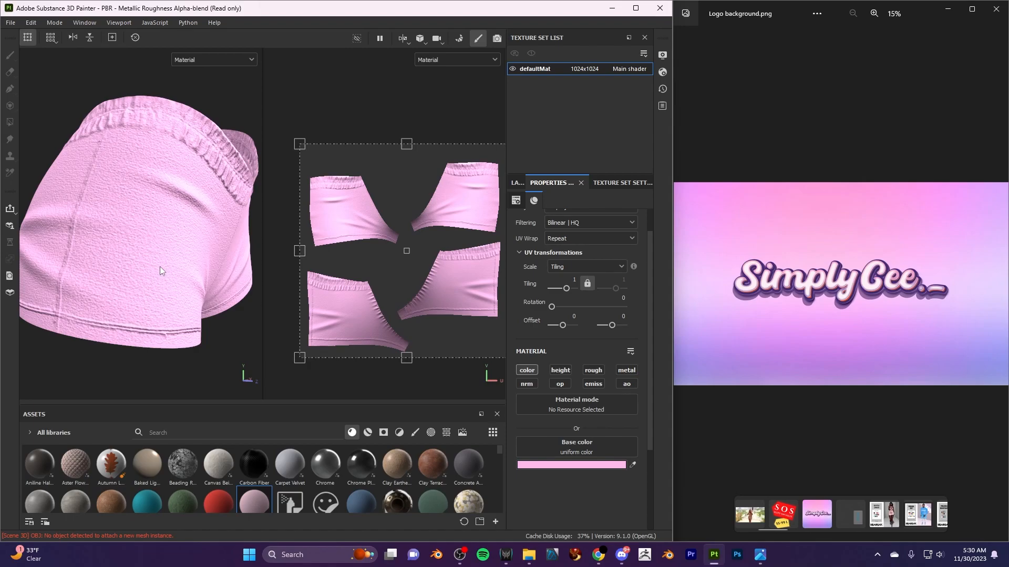
left_click_drag(201, 203, 126, 248, "alt")
scroll(163, 271, "down", 3)
left_click_drag(182, 277, 207, 222, "alt")
scroll(190, 263, "down", 2)
scroll(175, 316, "up", 2)
middle_click_drag(210, 312, 223, 322, "alt")
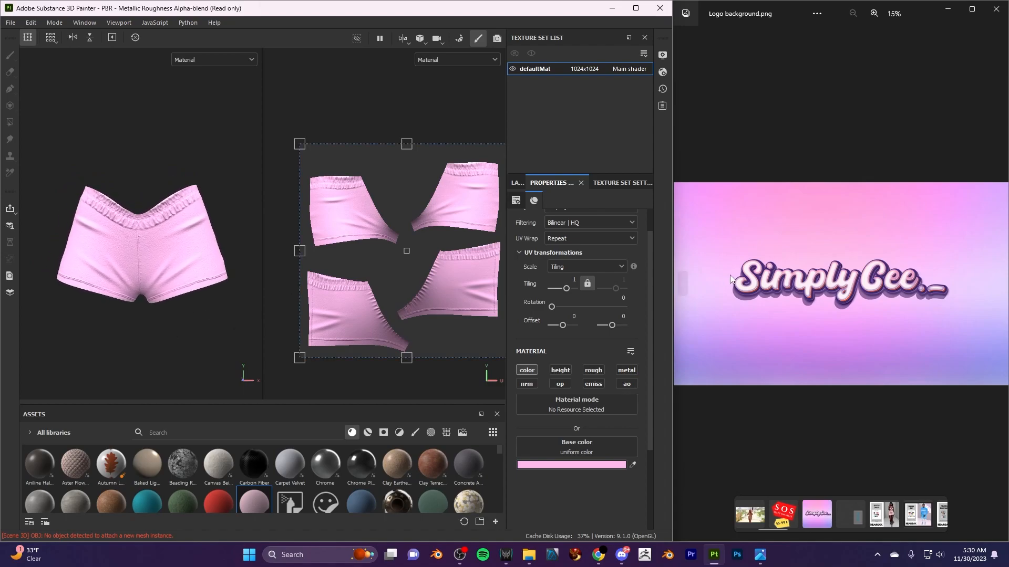
left_click(632, 465)
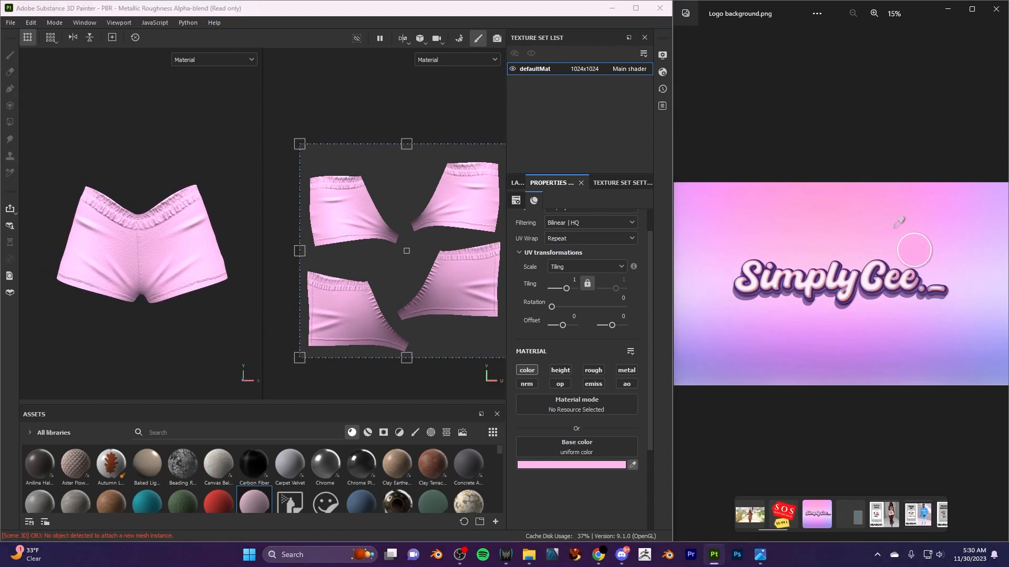
left_click(906, 293)
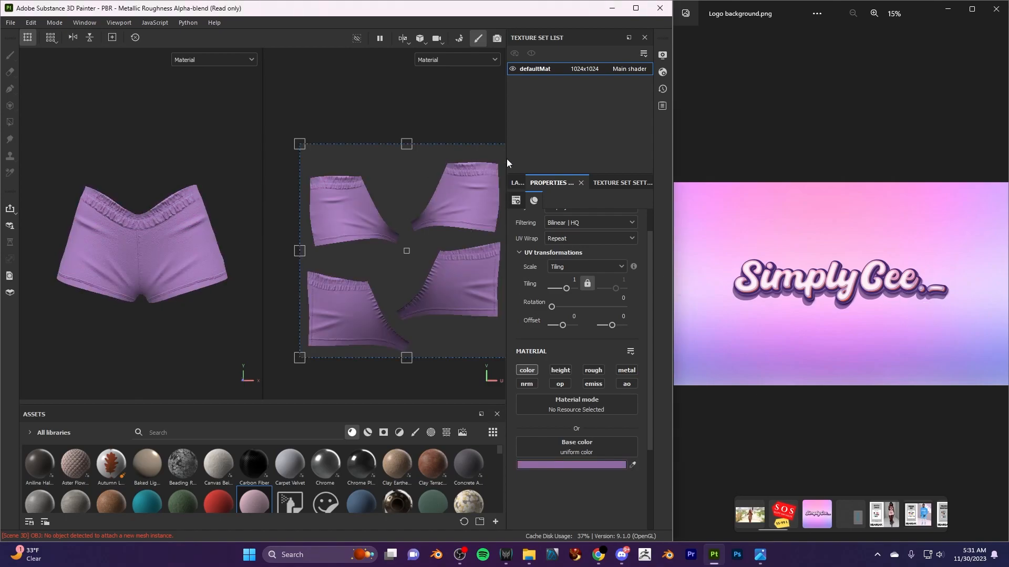
scroll(143, 291, "up", 1)
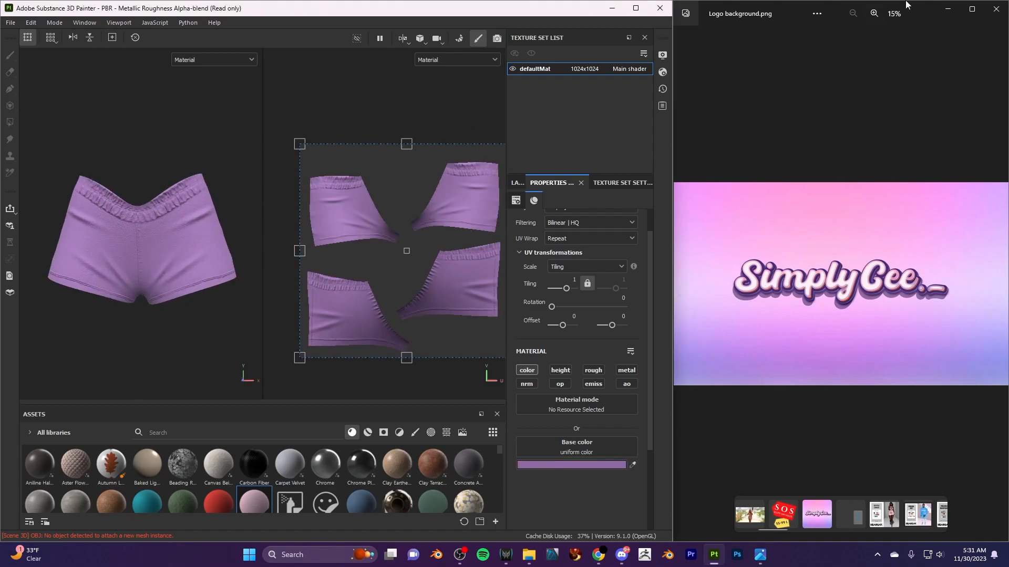
- Close the reference image, maximize the Painter window and display the layer stack
left_click(995, 12)
left_click(635, 8)
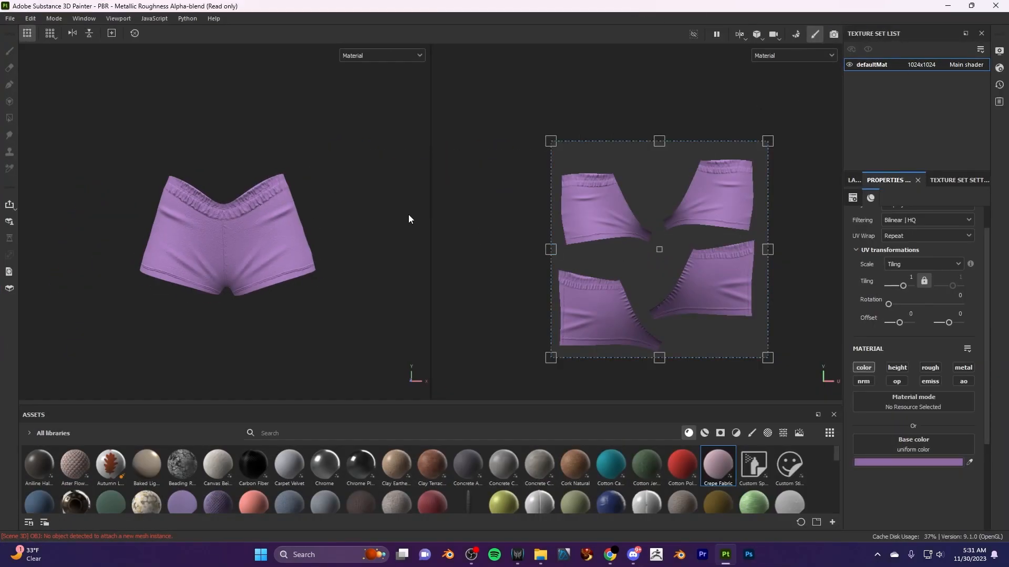
scroll(404, 210, "up", 1)
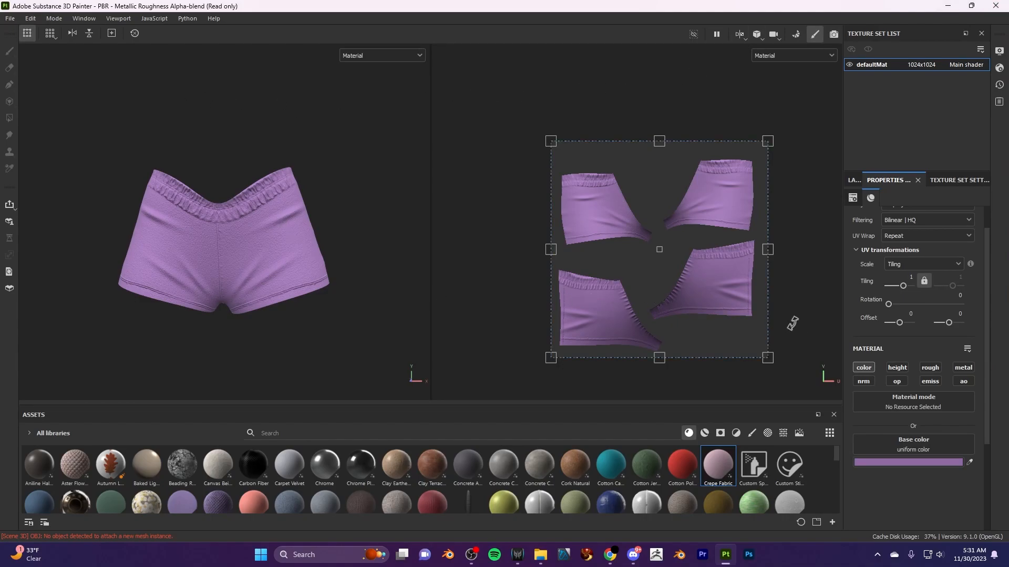
left_click(853, 180)
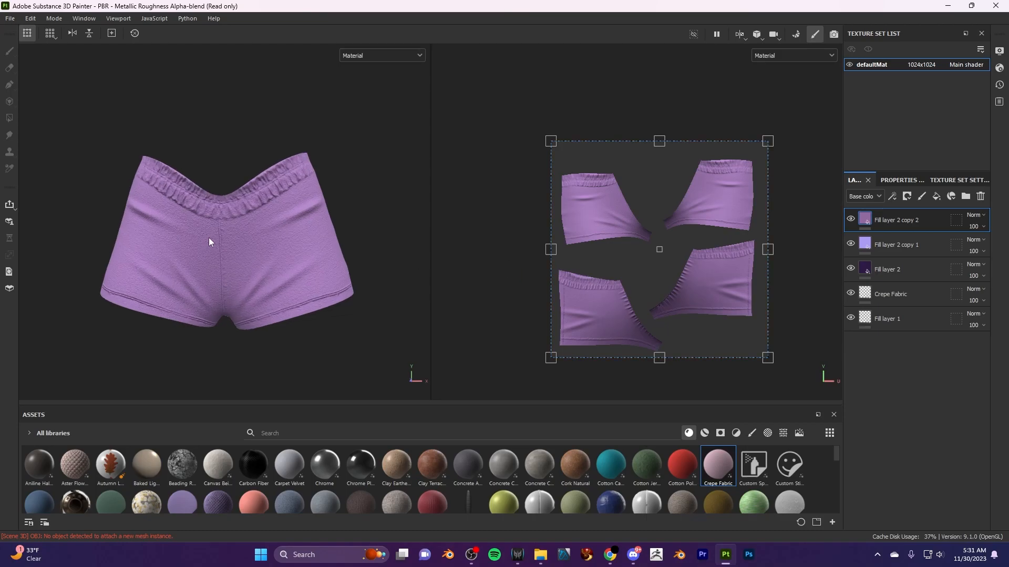
- Add a new fill layer at the top of the layer stack
scroll(209, 239, "up", 5)
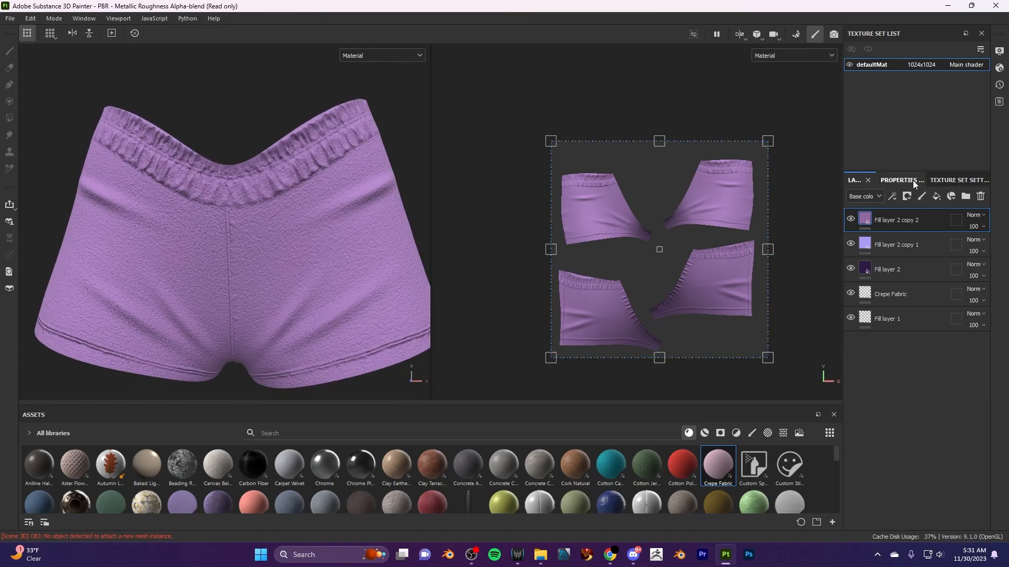
left_click(911, 181)
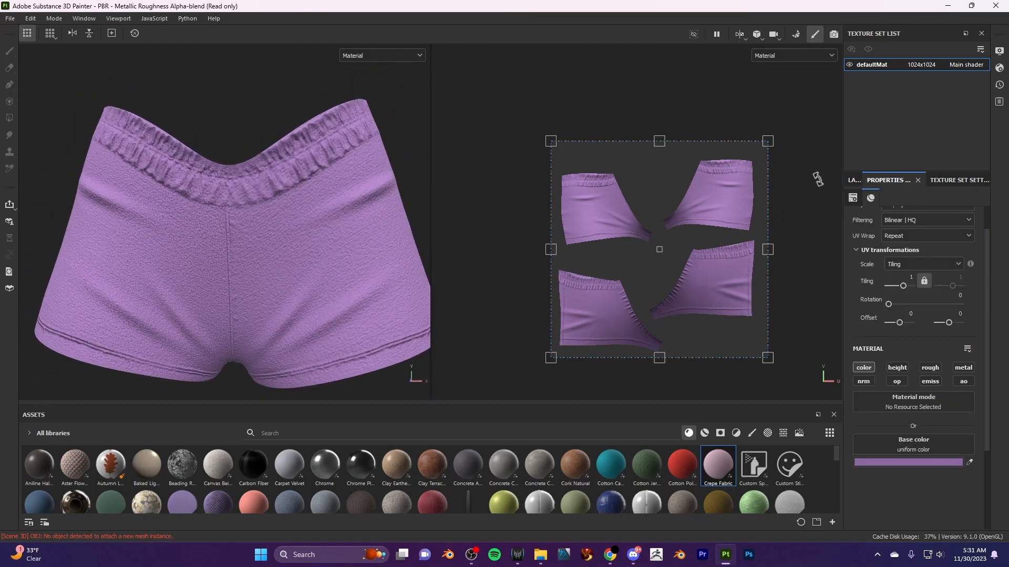
left_click(862, 180)
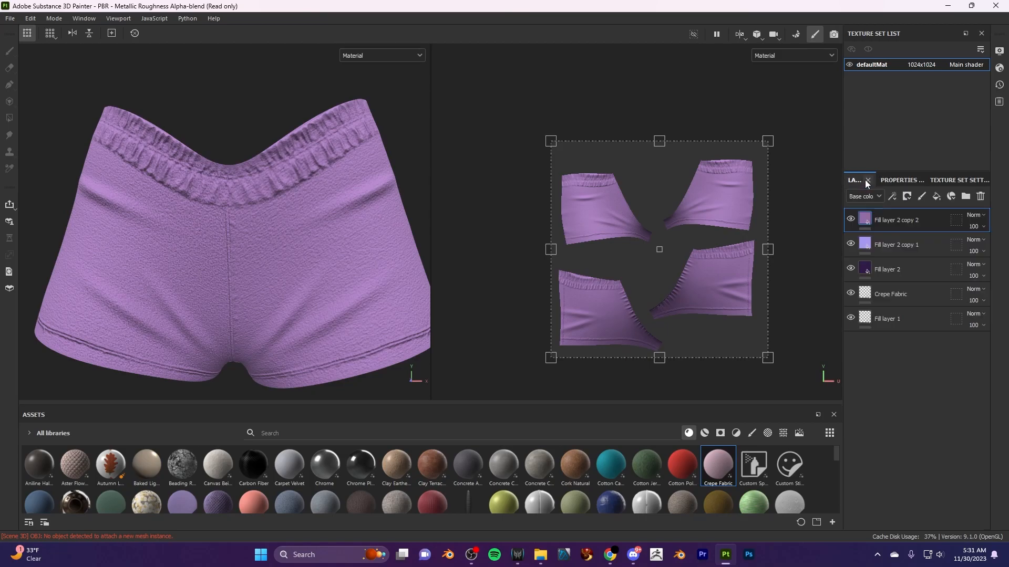
left_click(936, 196)
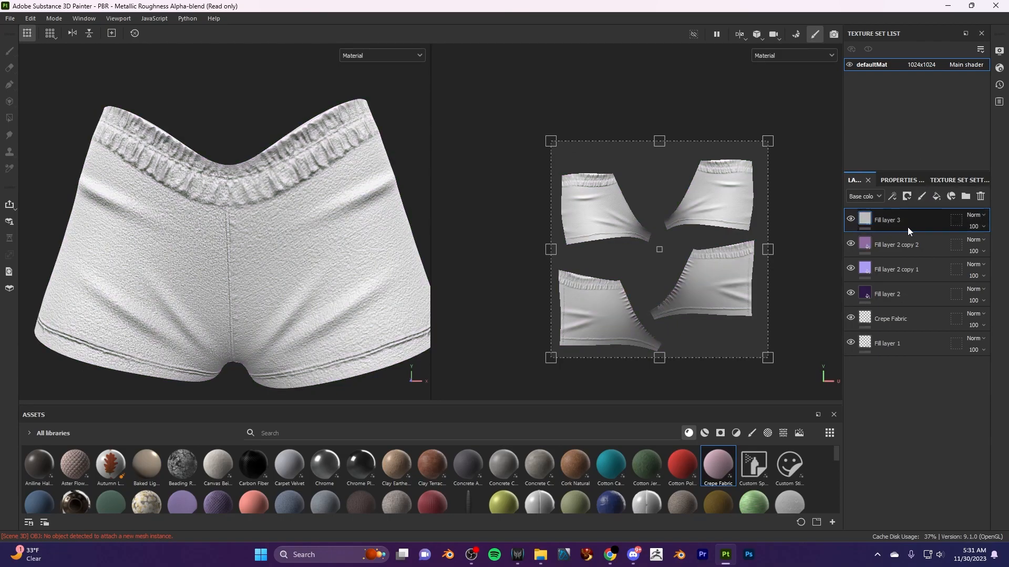
- Group the three purple fill layers into a folder named Colors
left_click(909, 245)
left_click(912, 299, "shift")
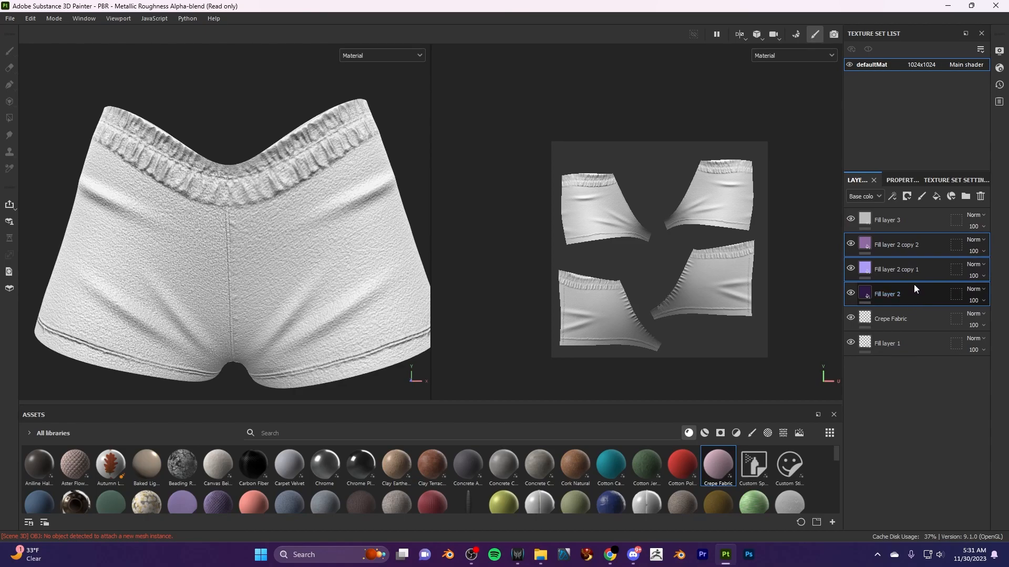
key("ctrl+g")
double_click(893, 244)
type("Colors")
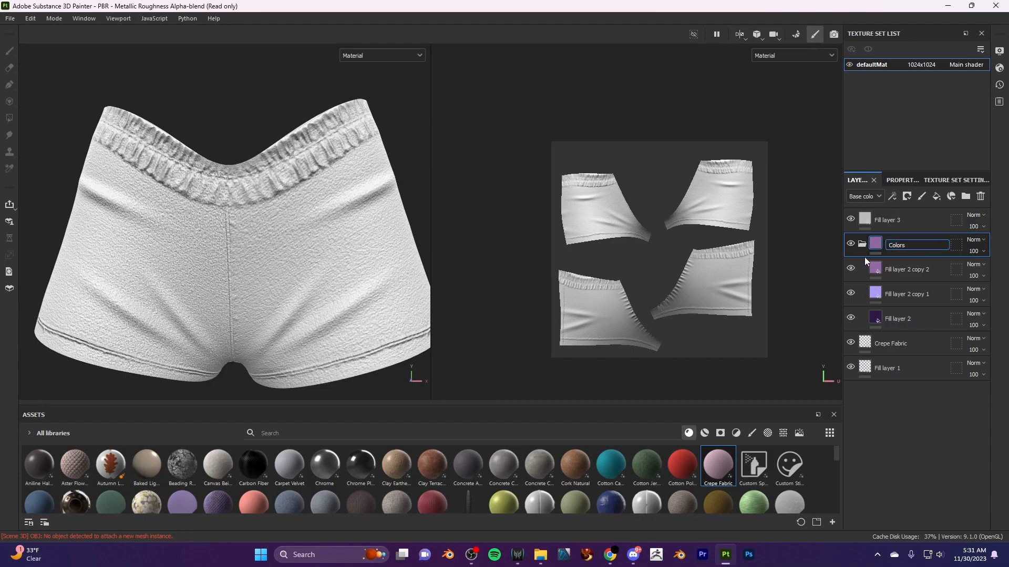
key("Return")
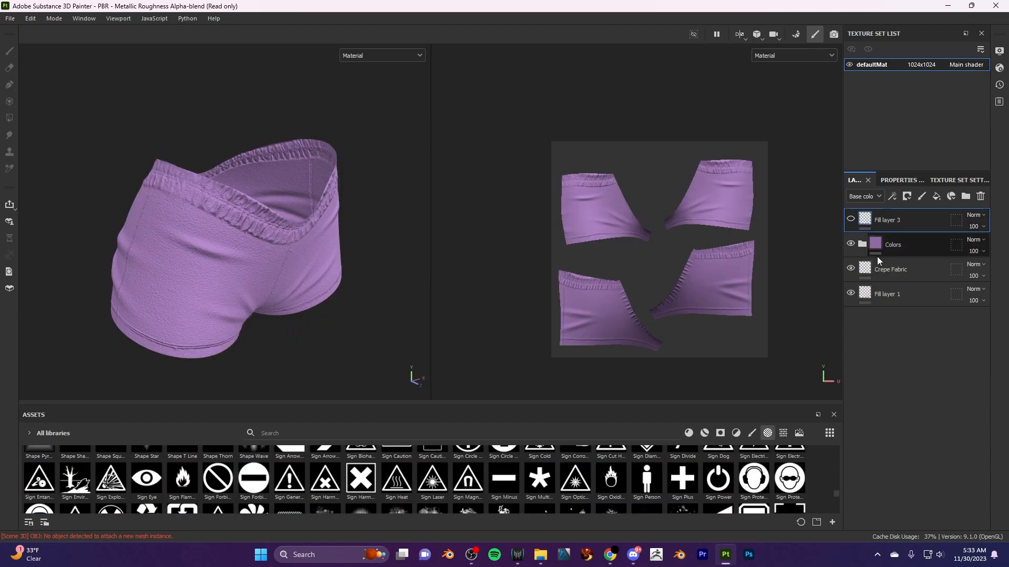
- Add another fill layer above Fill layer 3 and give it a black mask
left_click_drag(181, 325, 415, 302, "alt")
scroll(337, 296, "down", 5)
scroll(331, 290, "down", 4)
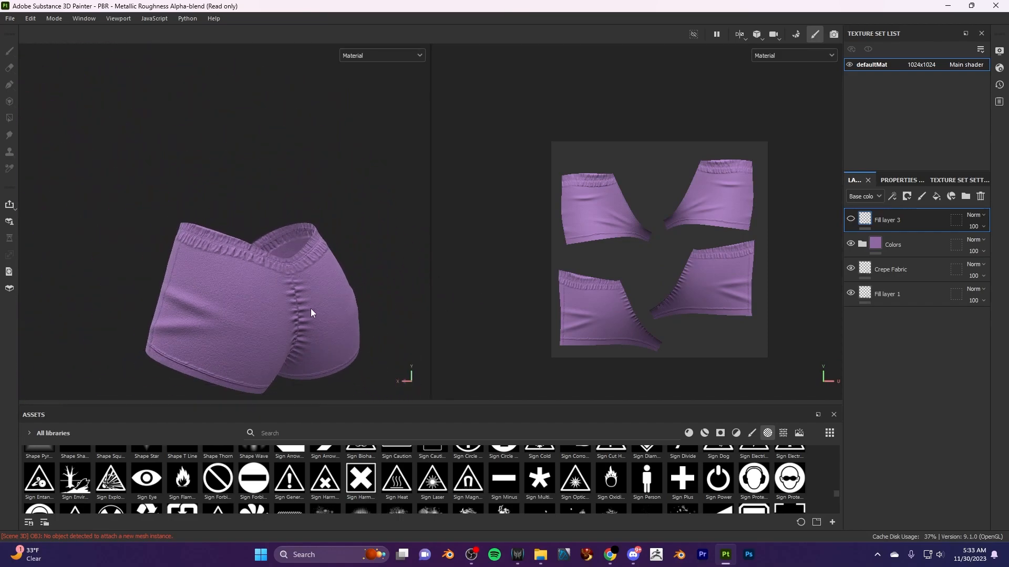
middle_click_drag(309, 308, 310, 217, "alt")
left_click_drag(346, 307, 279, 313, "alt")
scroll(326, 307, "up", 5)
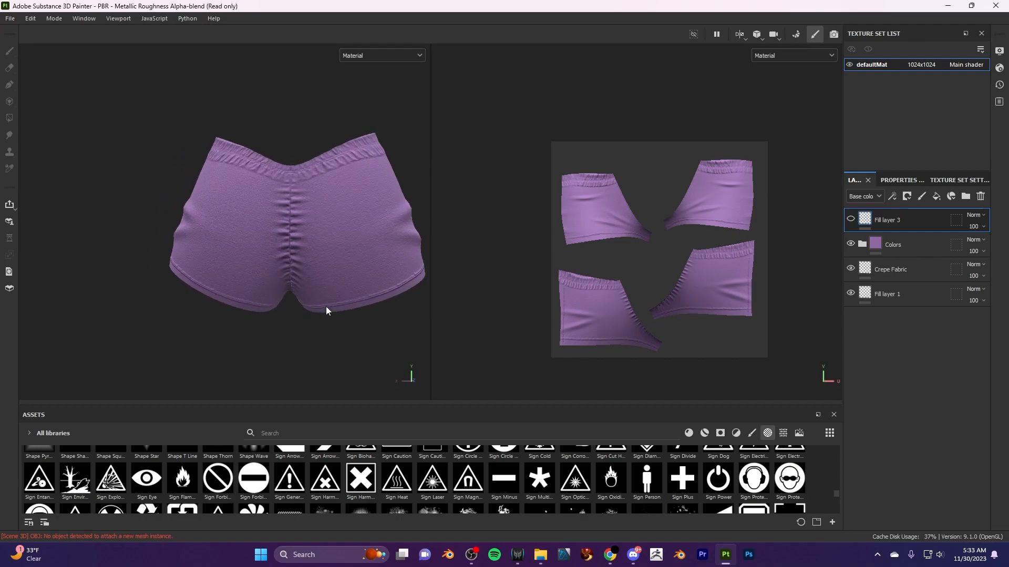
middle_click_drag(350, 253, 291, 289, "alt")
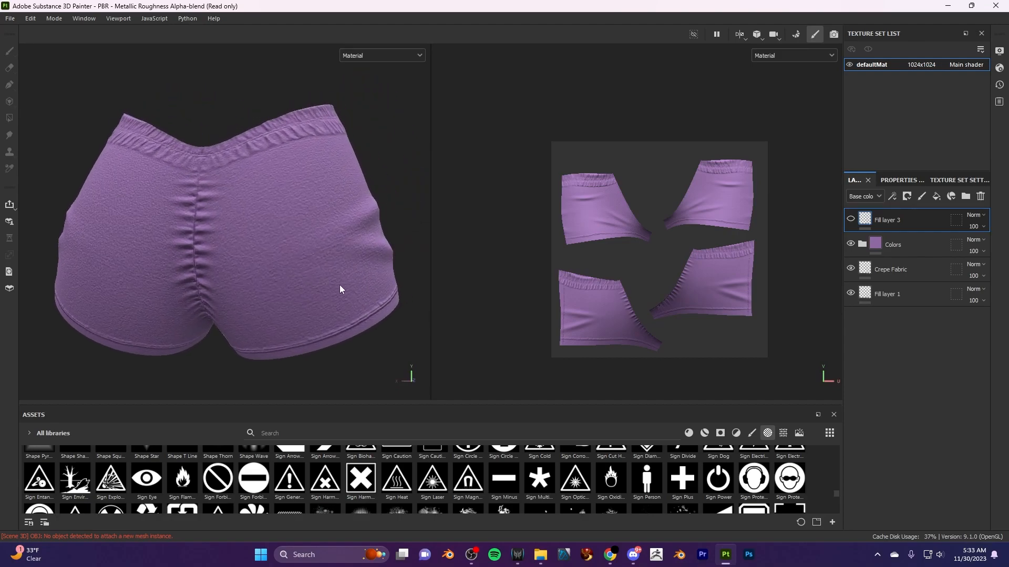
left_click(937, 196)
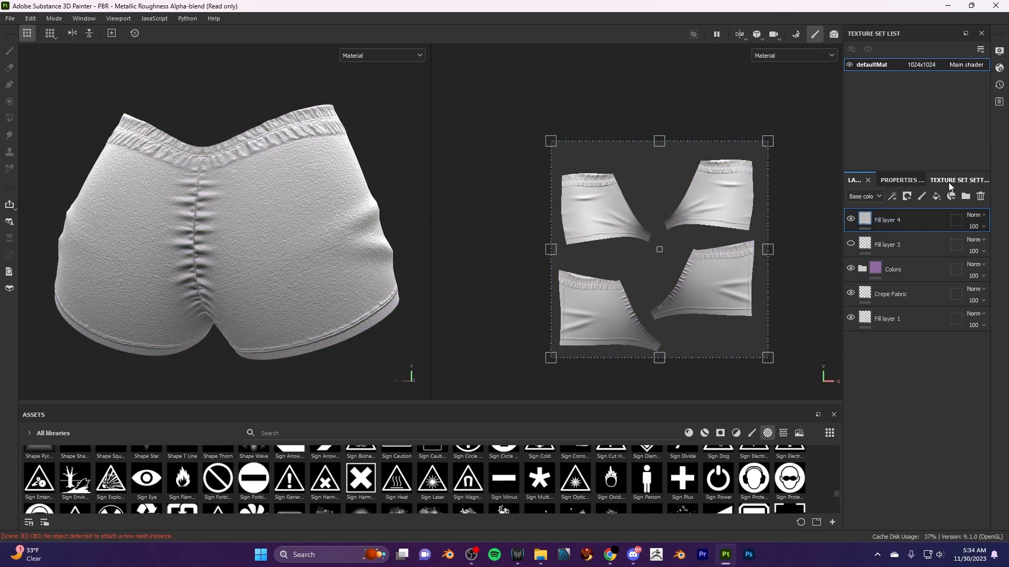
right_click(920, 226)
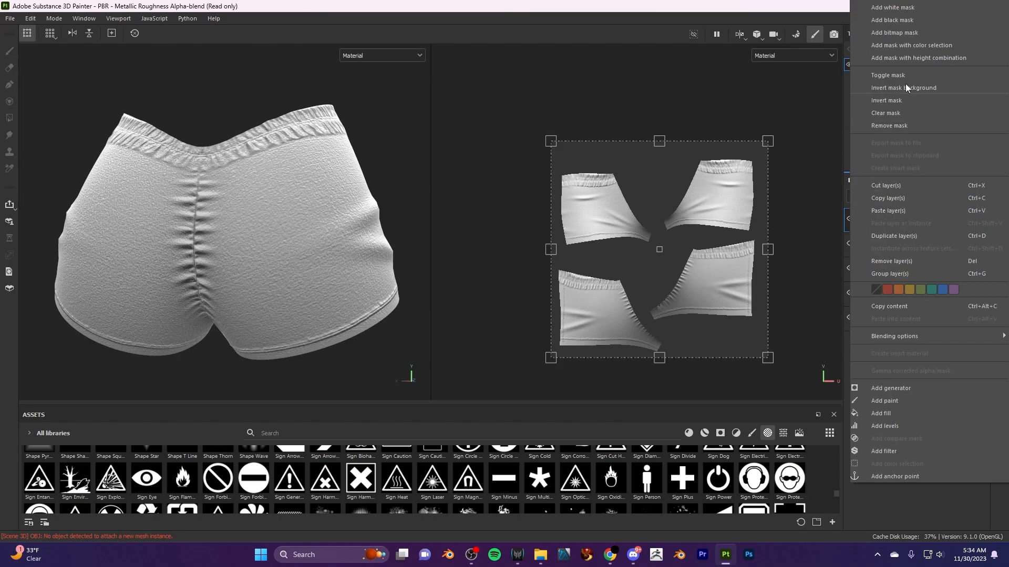
left_click(912, 25)
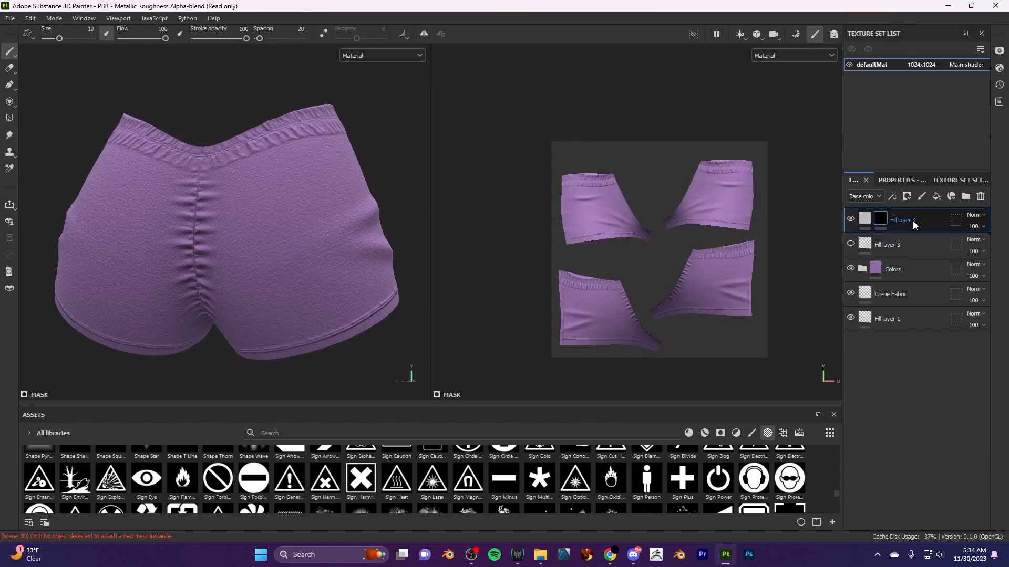
- Choose the YOU PAY BILLS? alpha for painting the mask and set the brush size to 54.15
scroll(305, 486, "down", 2)
scroll(305, 485, "down", 6)
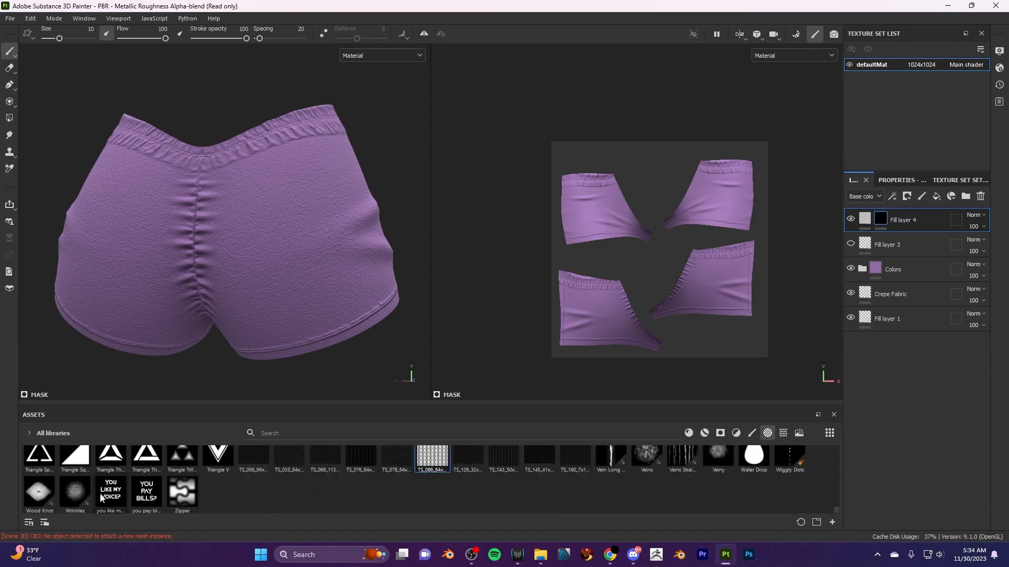
left_click(145, 497)
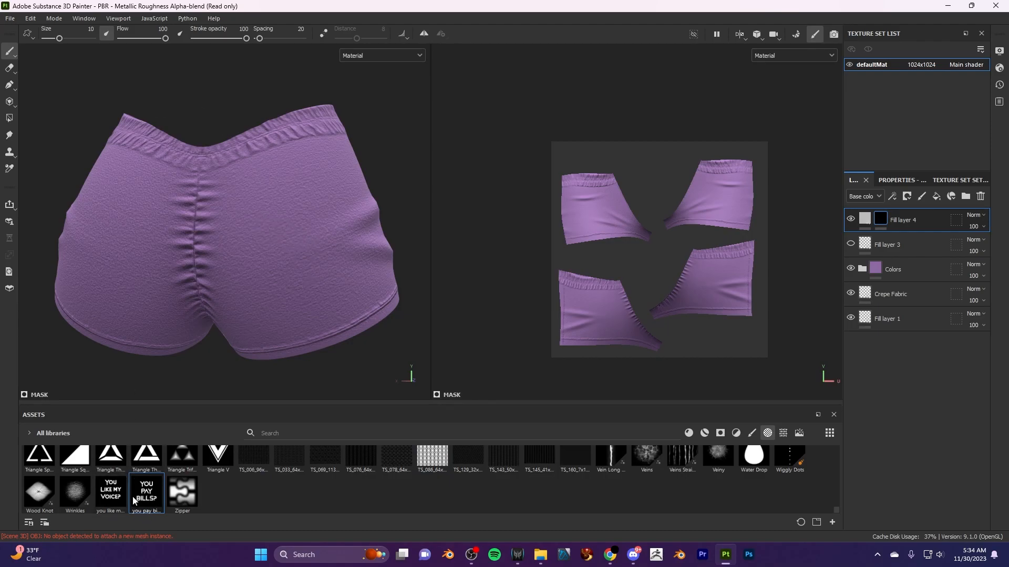
left_click_drag(60, 39, 68, 39)
scroll(733, 192, "up", 5)
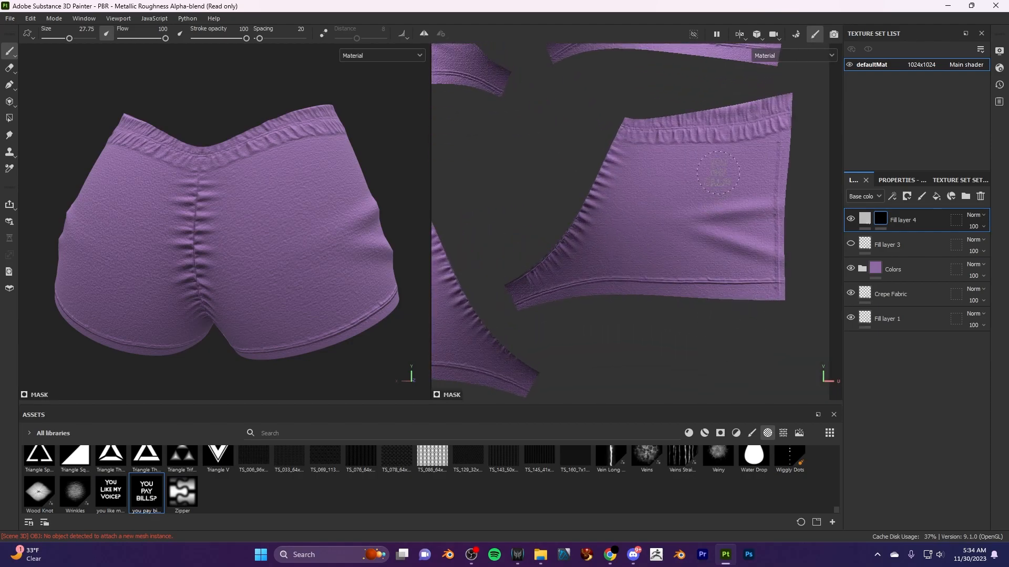
scroll(718, 173, "up", 5)
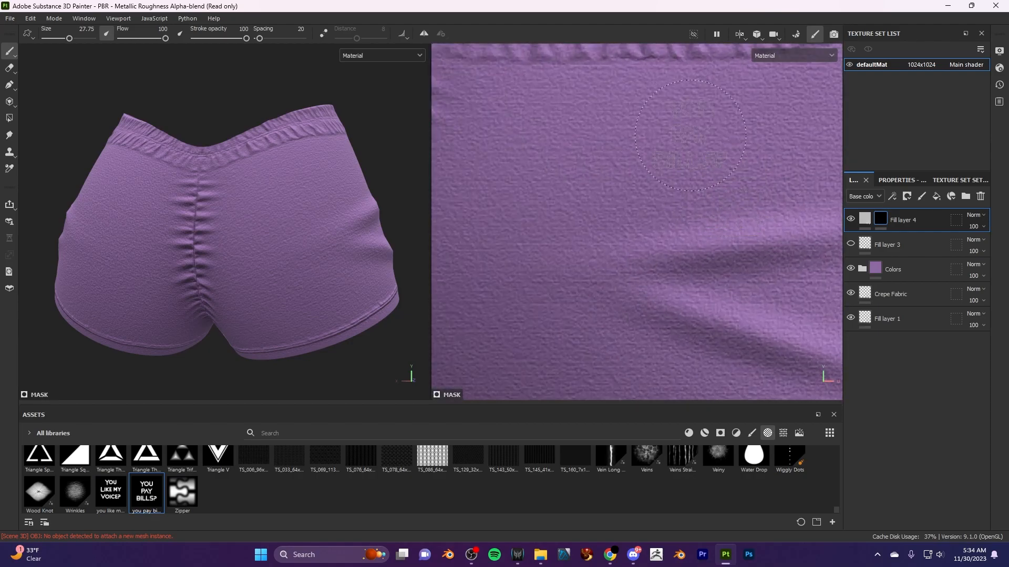
left_click_drag(69, 39, 80, 39)
scroll(693, 191, "down", 3)
scroll(766, 161, "down", 1)
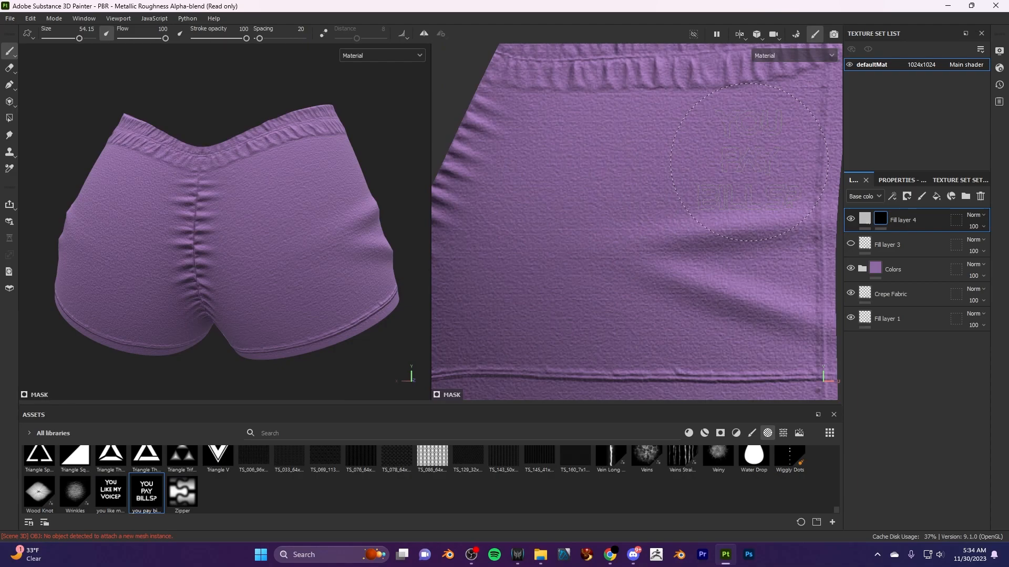
- Try stamping the YOU PAY BILLS? lettering near the back panel's side seam, check it on the model, and undo the stamp
left_click(749, 162)
scroll(336, 314, "down", 2)
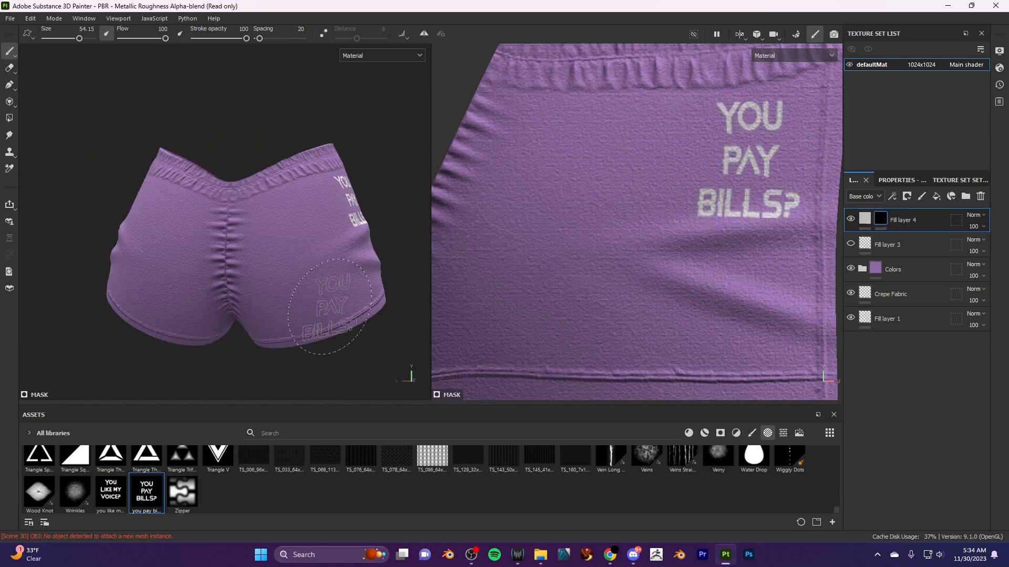
scroll(362, 220, "down", 2)
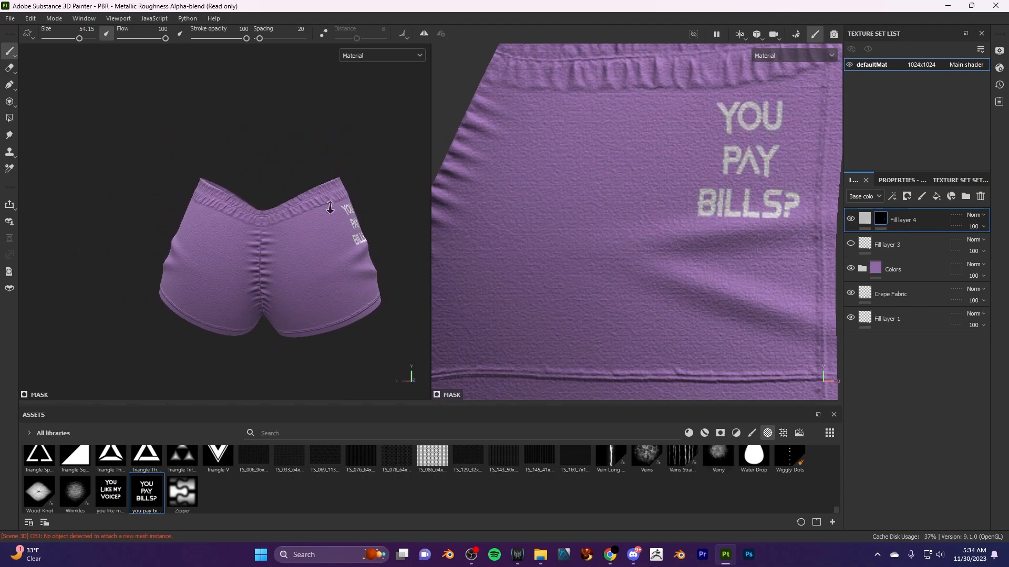
left_click_drag(367, 225, 232, 240, "alt")
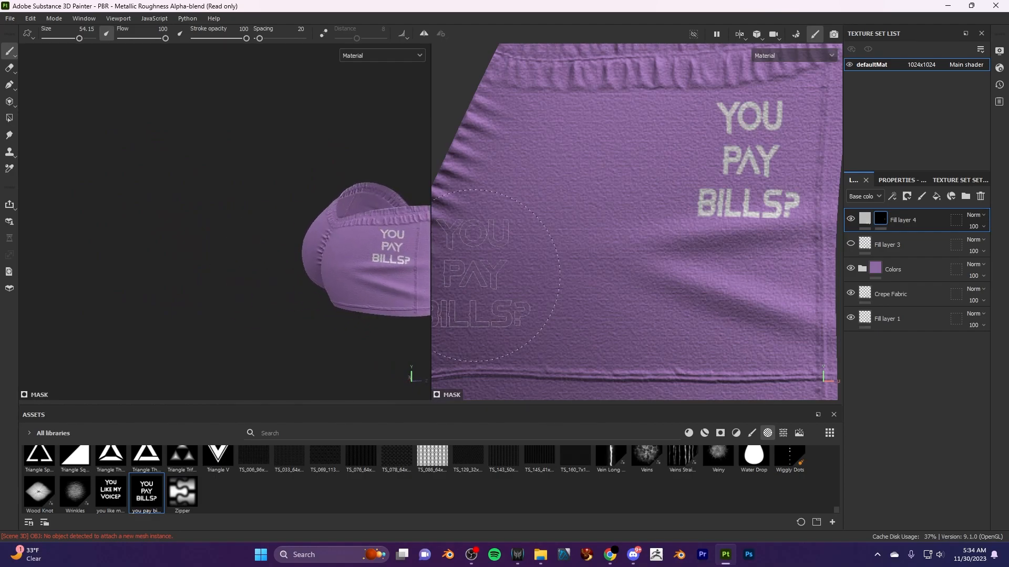
key("ctrl+z")
- Stamp the YOU PAY BILLS? lettering once around the middle of the back panel in the UV view
scroll(677, 189, "down", 2)
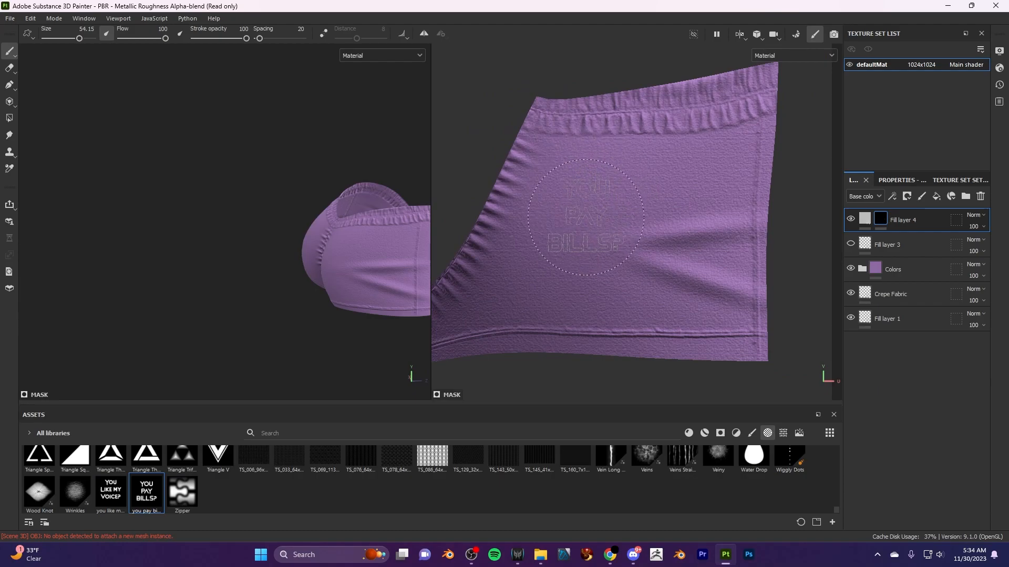
left_click(599, 244)
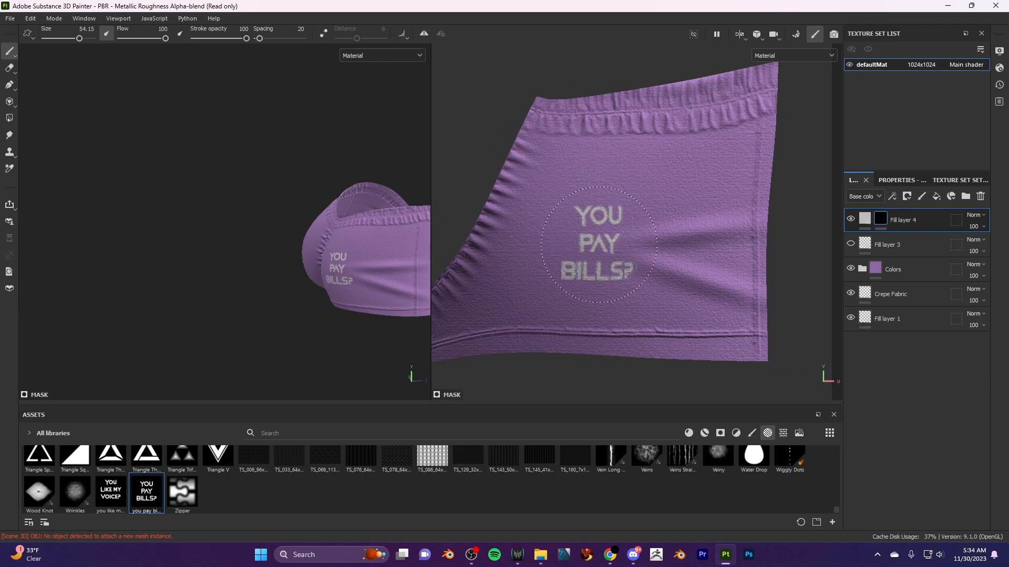
scroll(630, 290, "up", 1)
scroll(630, 290, "up", 2)
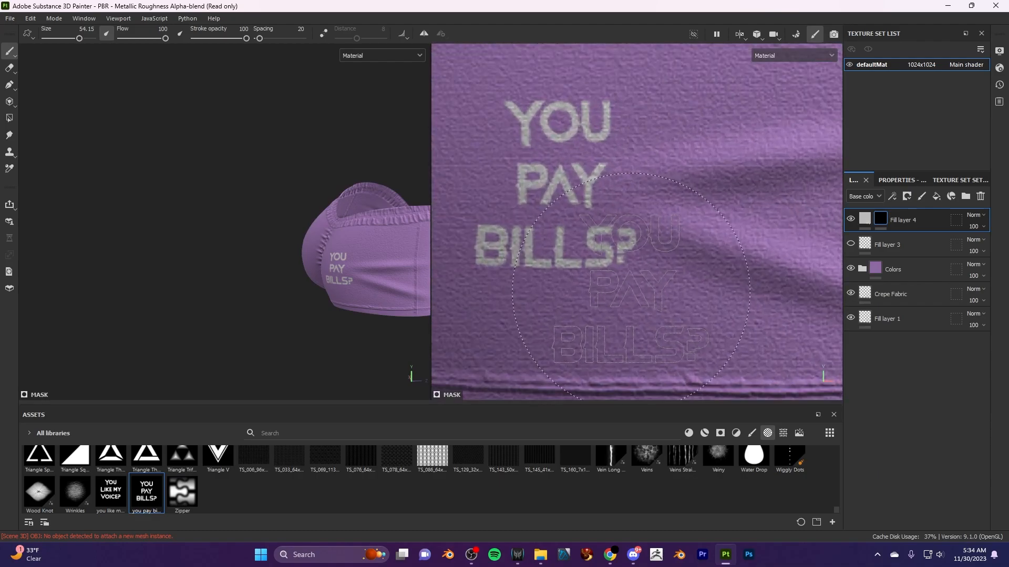
- Set Fill layer 4's base color to the pink F59FC5 sampled from the desktop logo's lettering
left_click(870, 219)
left_click(900, 180)
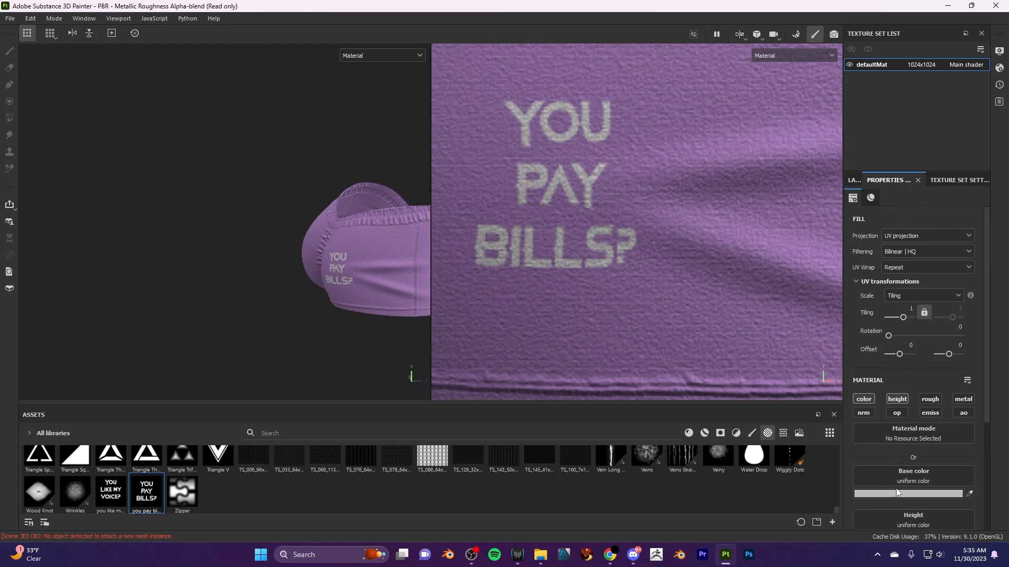
scroll(918, 381, "down", 3)
left_click(915, 368)
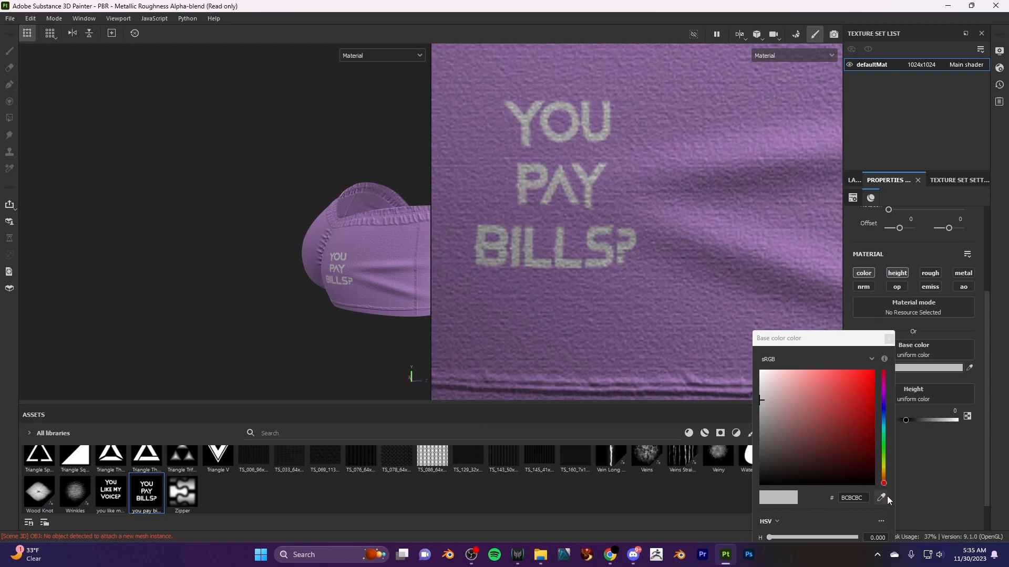
left_click(971, 7)
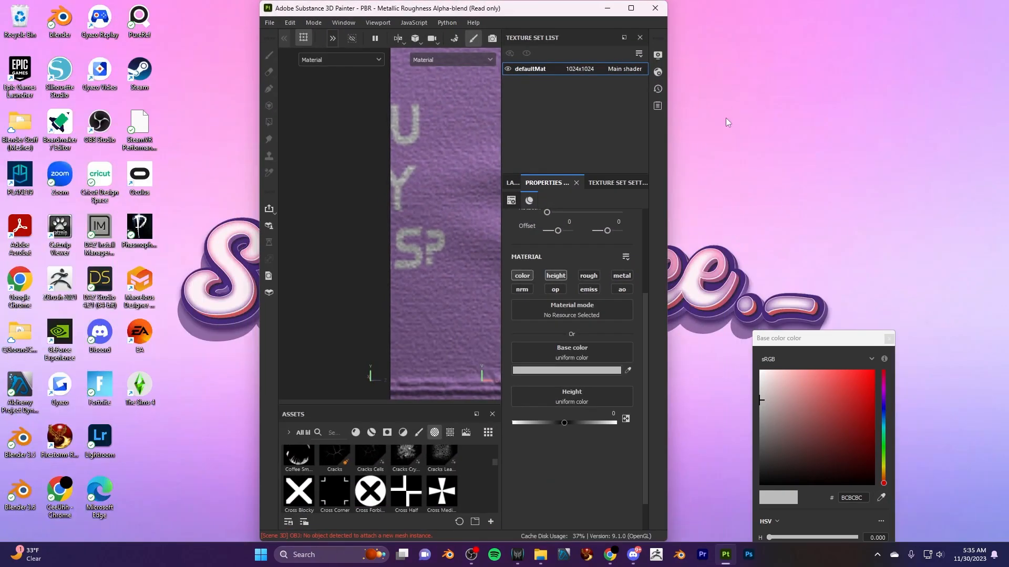
mouse_move(533, 11)
left_mouse_down()
mouse_move(252, 5)
mouse_move(342, 7)
mouse_move(303, 10)
left_mouse_up()
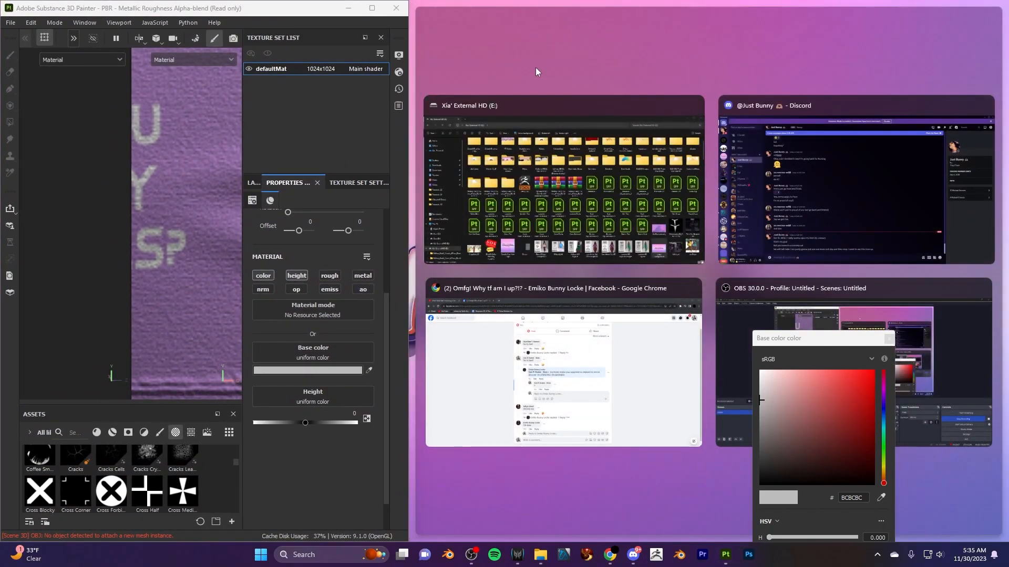
left_click(412, 38)
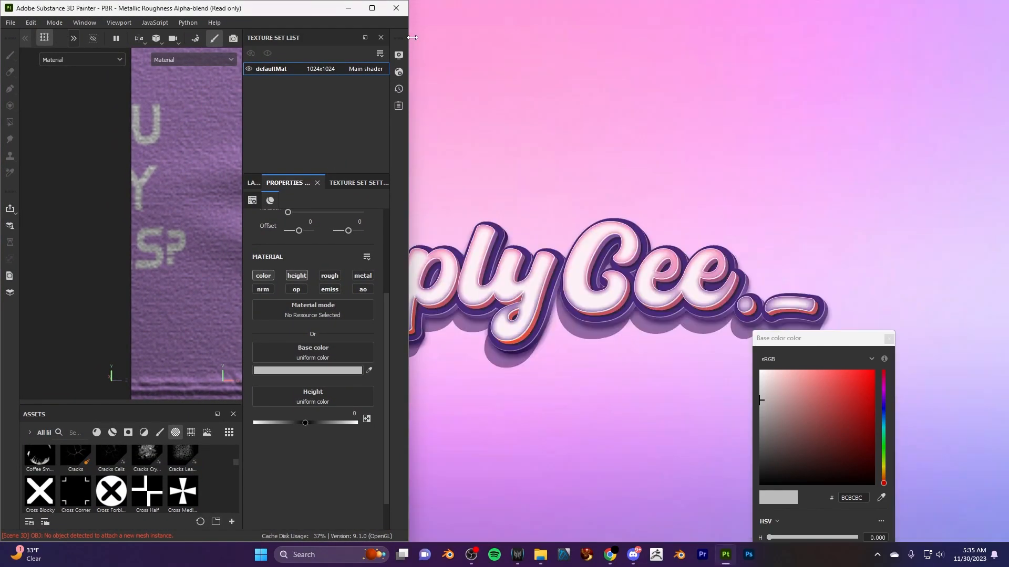
left_click(881, 497)
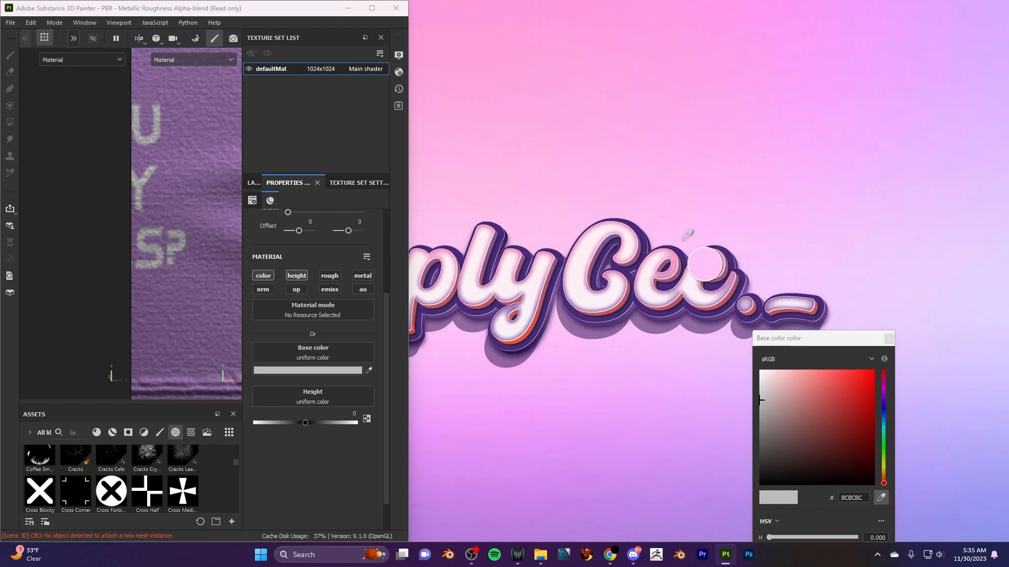
left_click(723, 266)
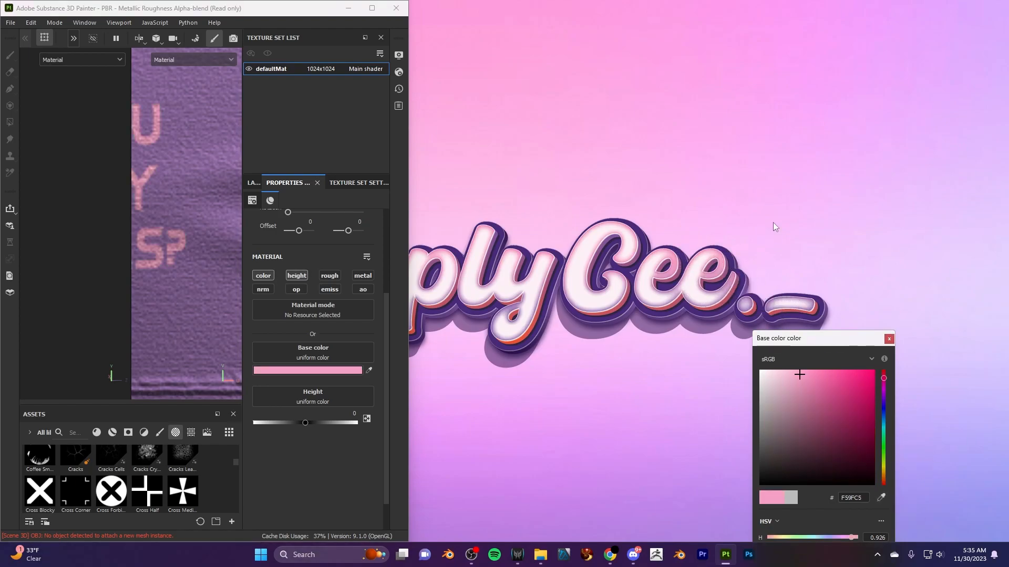
left_click(372, 8)
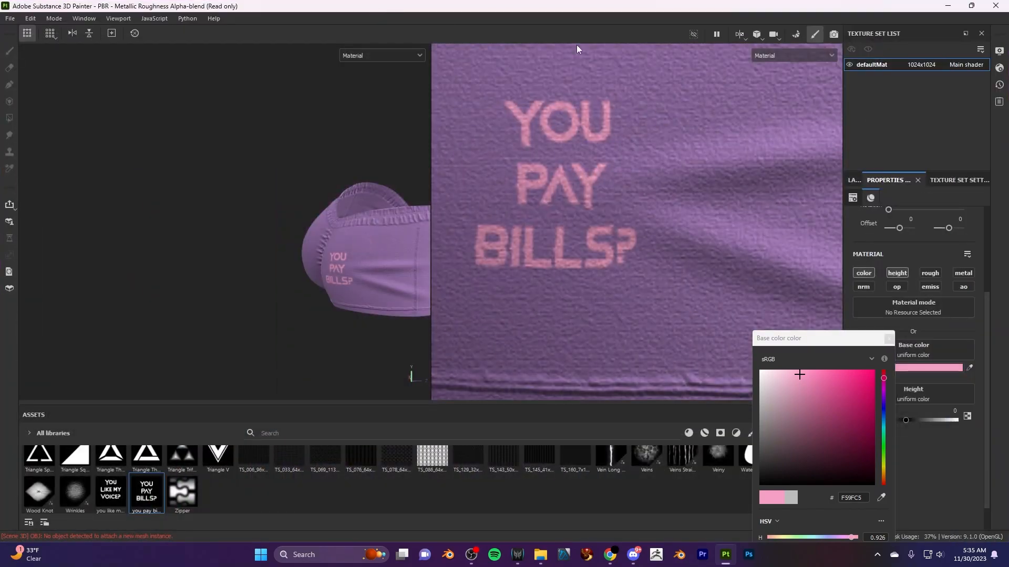
left_click(889, 339)
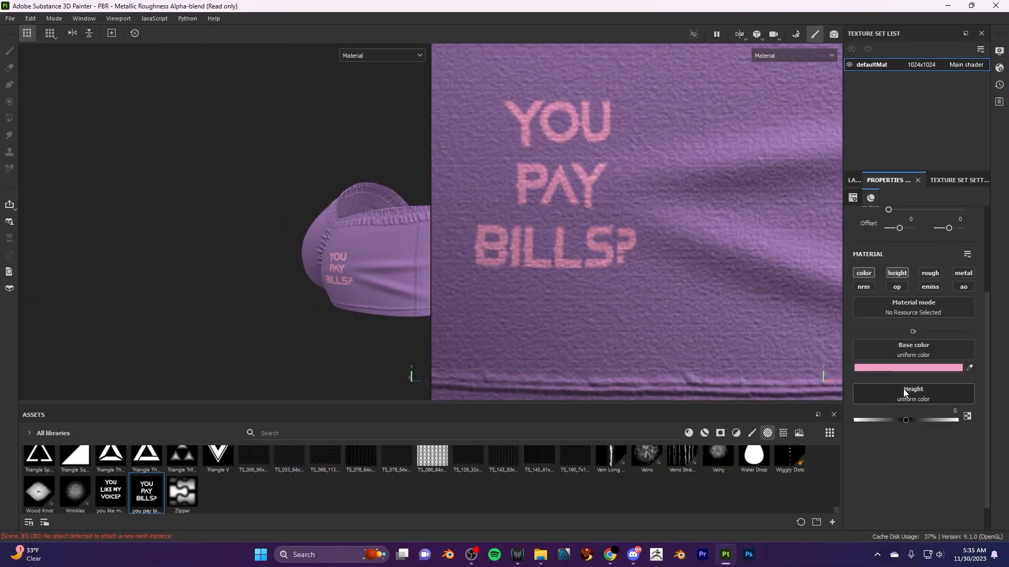
- Set Fill layer 4's height to 0.1960 to raise the lettering, and reselect the layer's mask
mouse_move(907, 420)
left_mouse_down()
mouse_move(920, 415)
mouse_move(879, 411)
mouse_move(919, 405)
left_mouse_up()
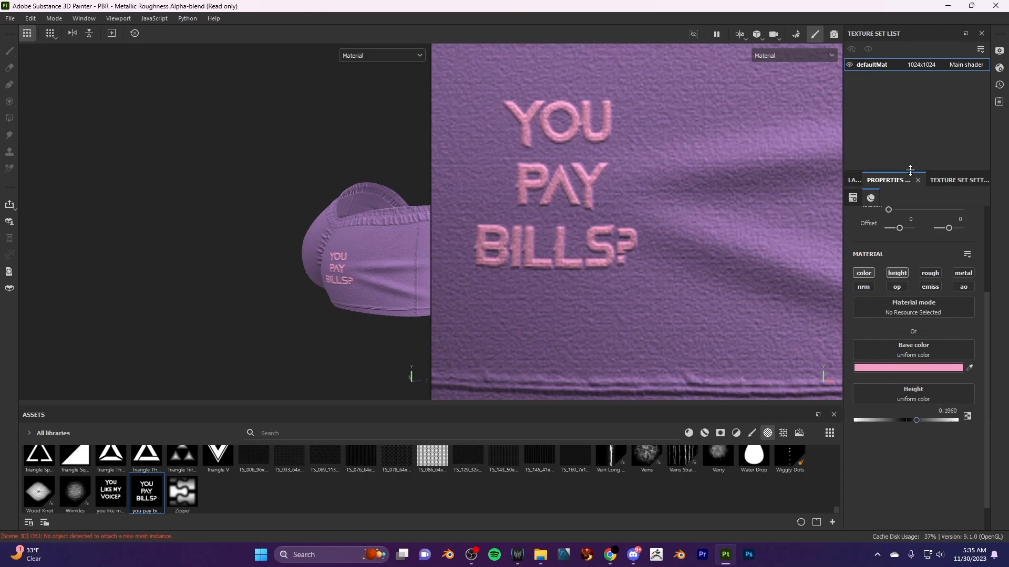
left_click(854, 180)
left_click(881, 220)
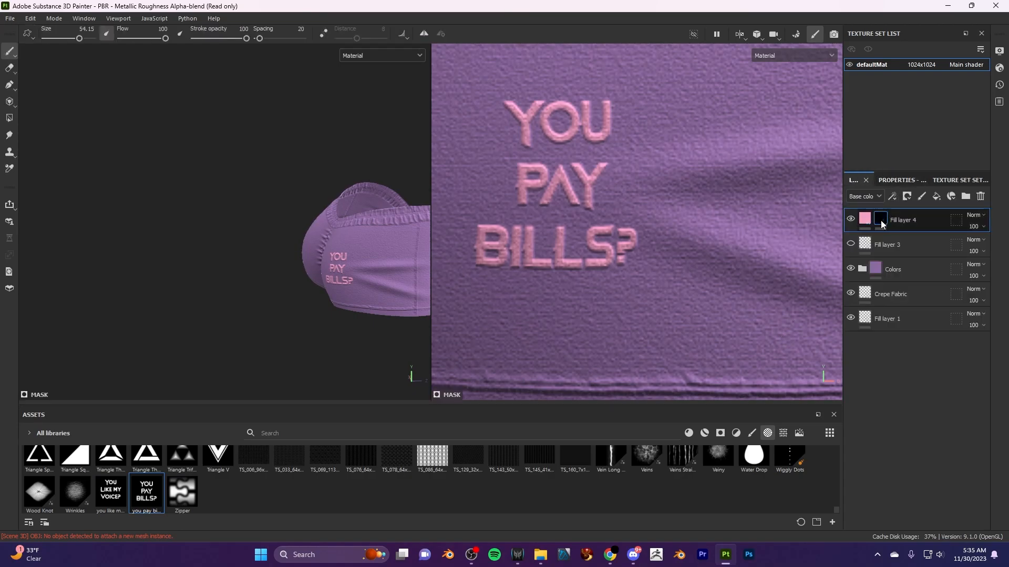
- Review the mask brush's alpha, stroke and grayscale settings in its properties
left_click(904, 182)
scroll(897, 428, "down", 10)
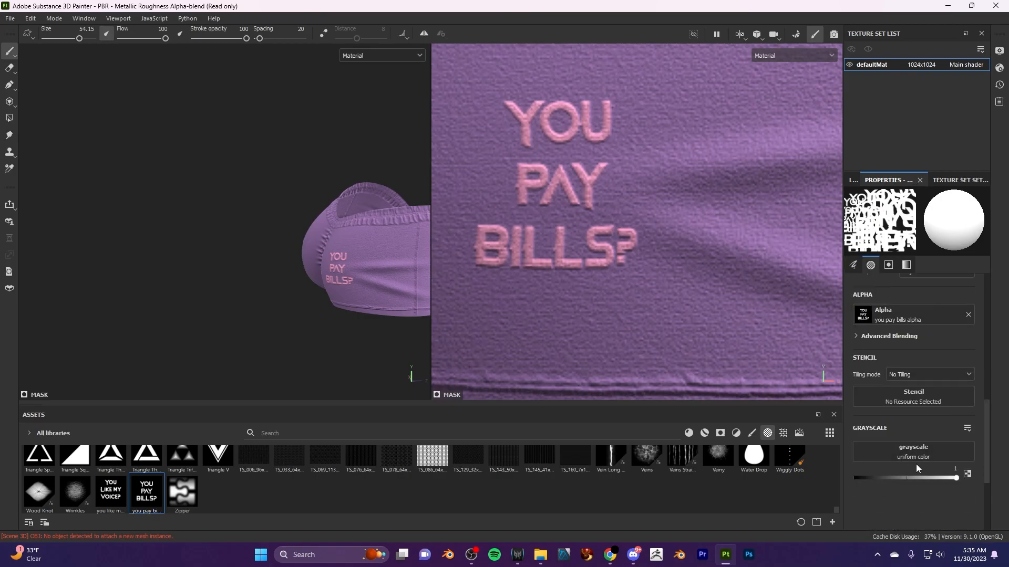
left_click_drag(938, 479, 1006, 480)
scroll(910, 444, "up", 2)
scroll(903, 433, "up", 3)
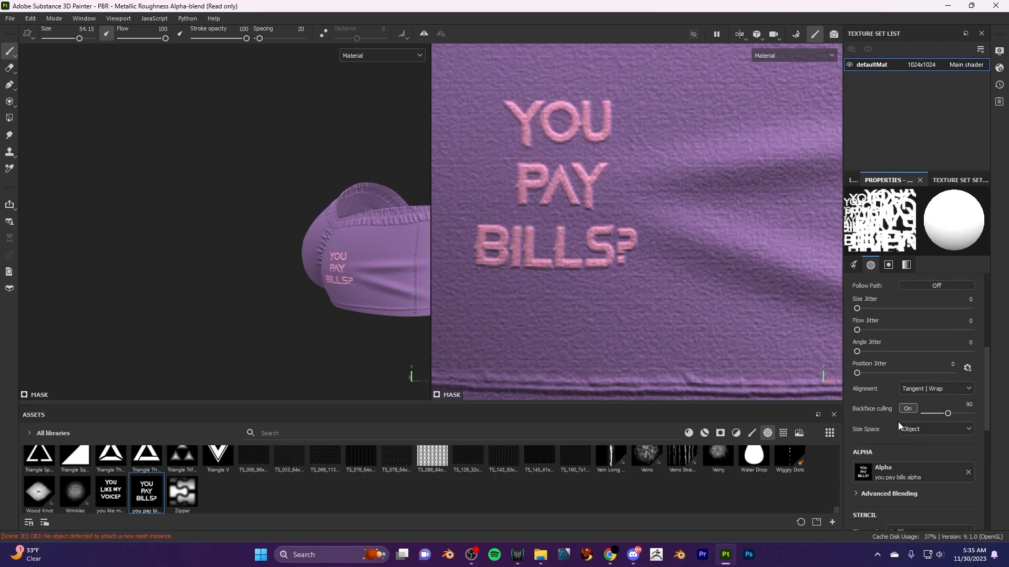
scroll(882, 431, "up", 2)
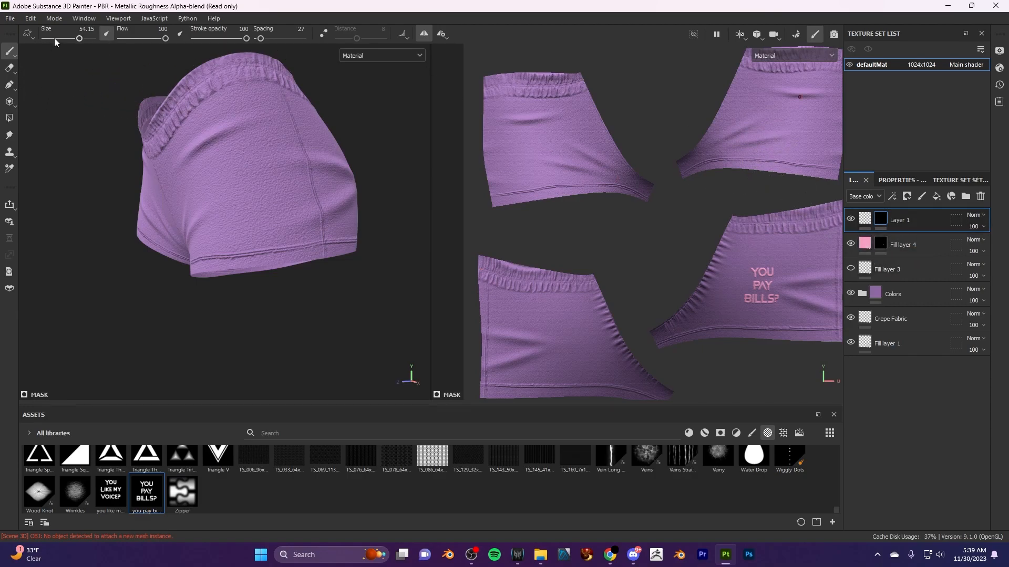
- Browse the alpha library from the arrow shapes through the Kyle Brush alphas and back to its start
mouse_move(9, 55)
scroll(661, 493, "up", 3)
left_click_drag(837, 503, 838, 430)
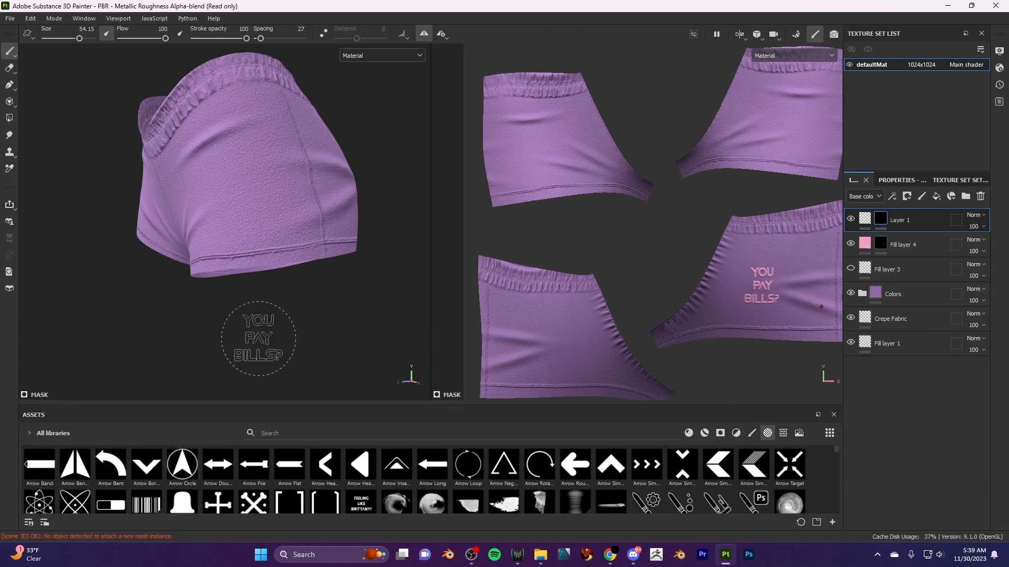
scroll(386, 507, "down", 6)
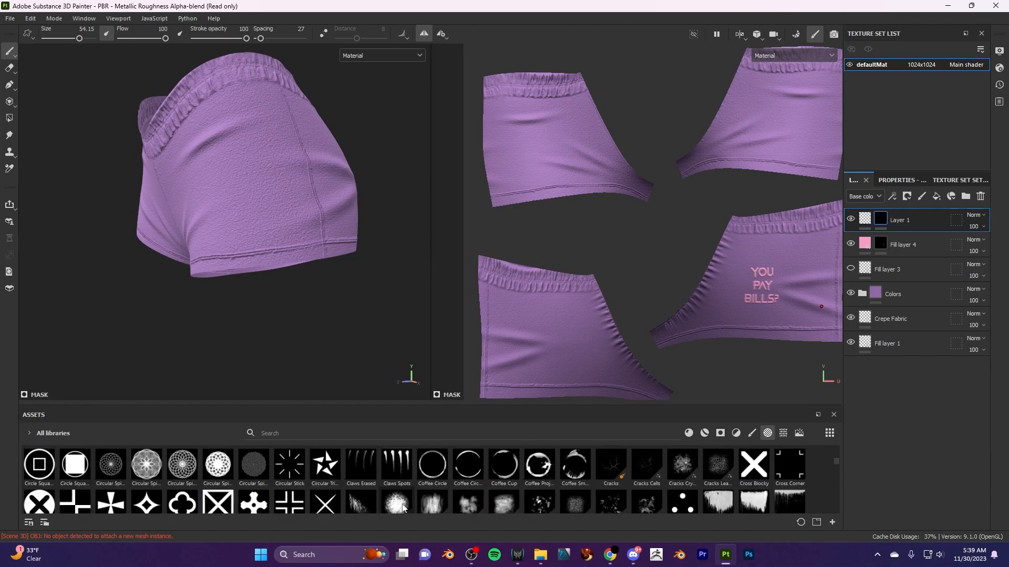
scroll(252, 492, "down", 2)
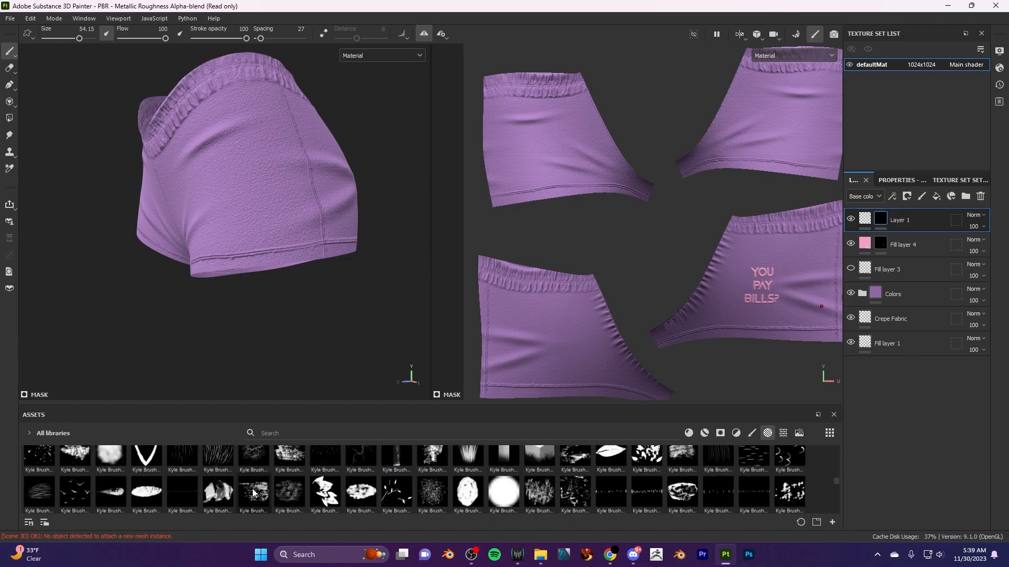
scroll(253, 493, "down", 2)
scroll(252, 492, "up", 2)
scroll(252, 492, "up", 2)
scroll(252, 492, "up", 10)
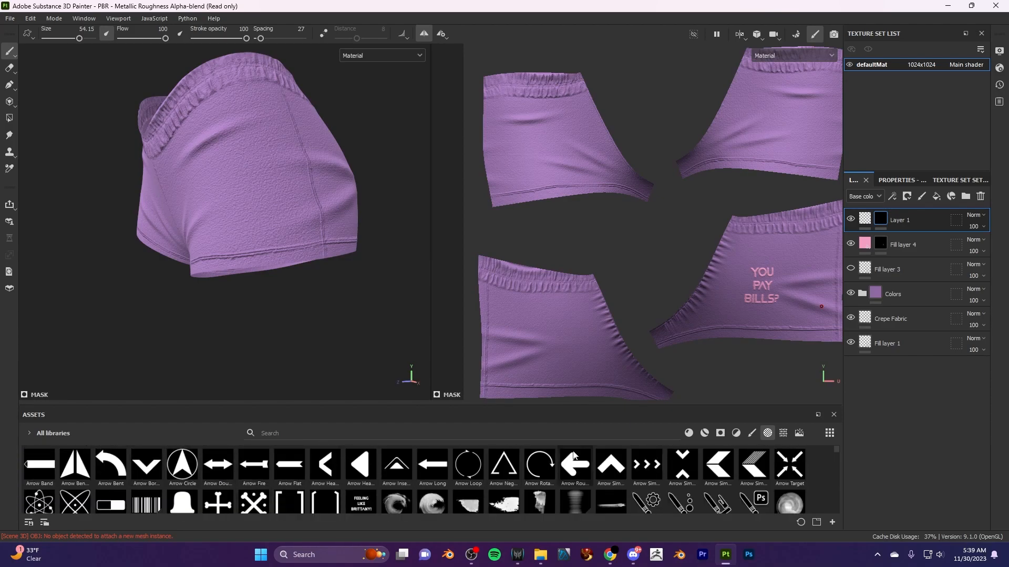
- Delete Layer 1 from above Fill layer 4 and check the whole shorts in the UV and 3D views
right_click(913, 218)
left_click(907, 184)
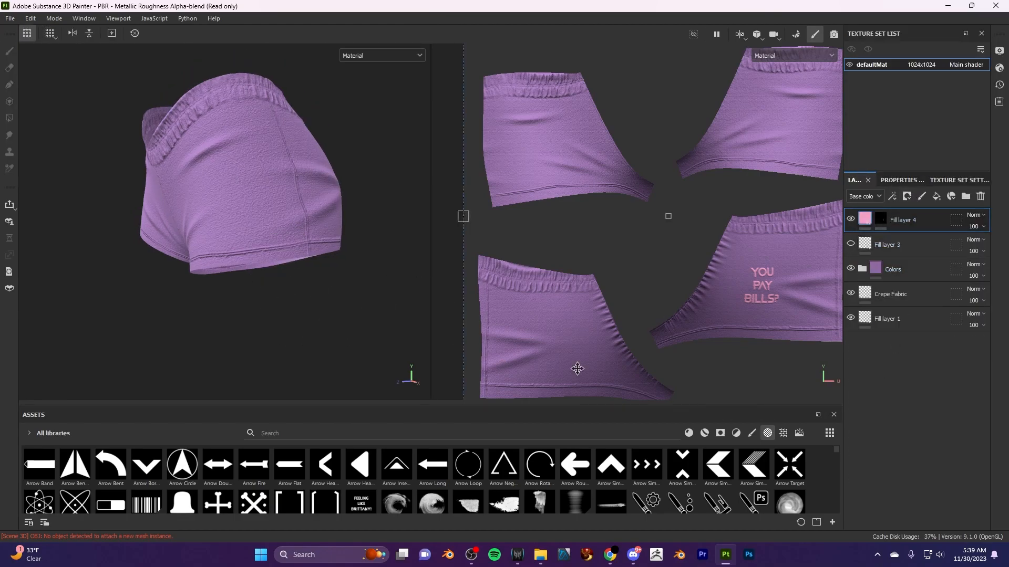
scroll(586, 265, "down", 4)
scroll(219, 268, "down", 1)
scroll(219, 268, "up", 4)
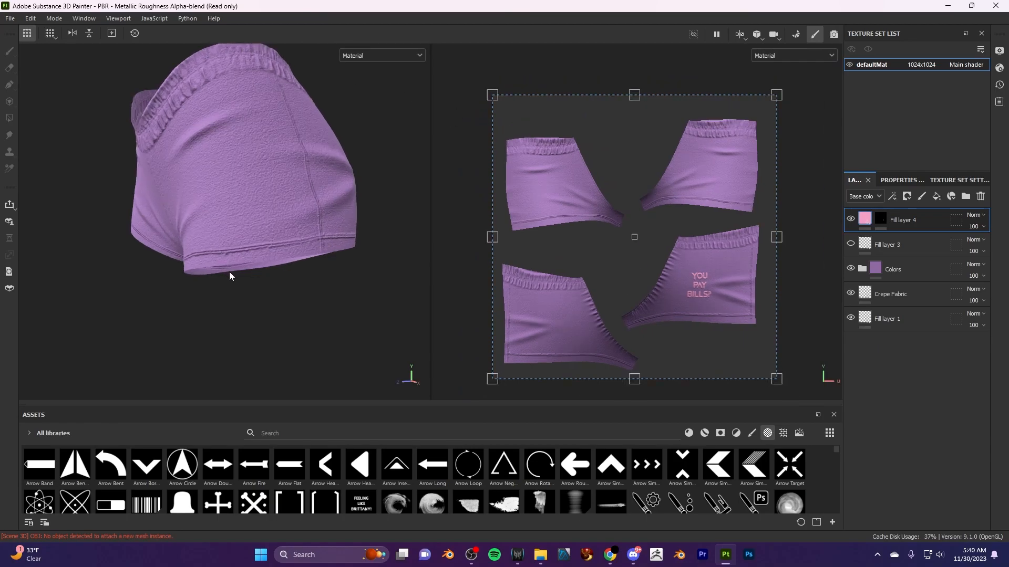
scroll(238, 277, "down", 3)
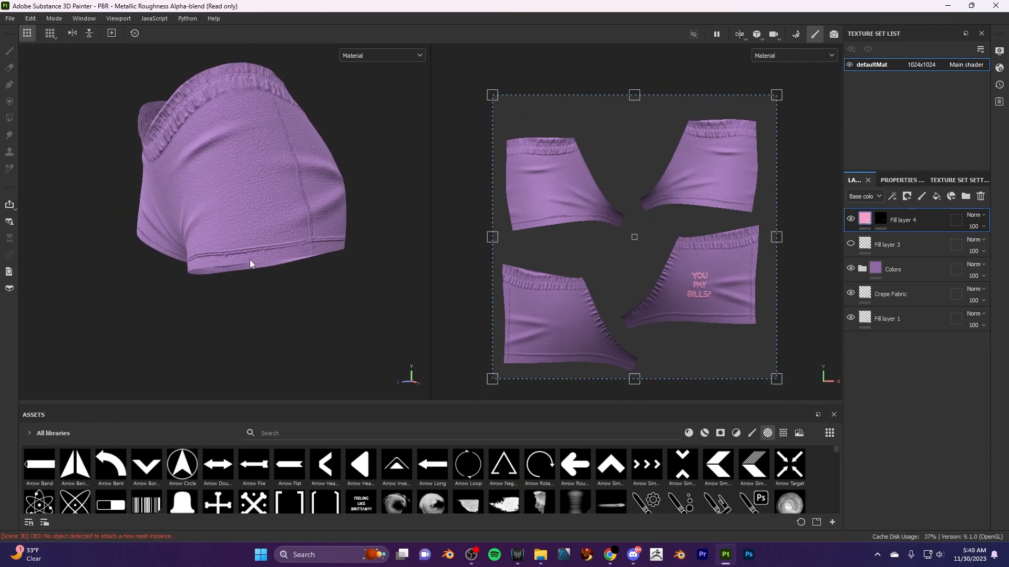
- Open the texture export settings and set the output template to Second Life
key("ctrl+shift+e")
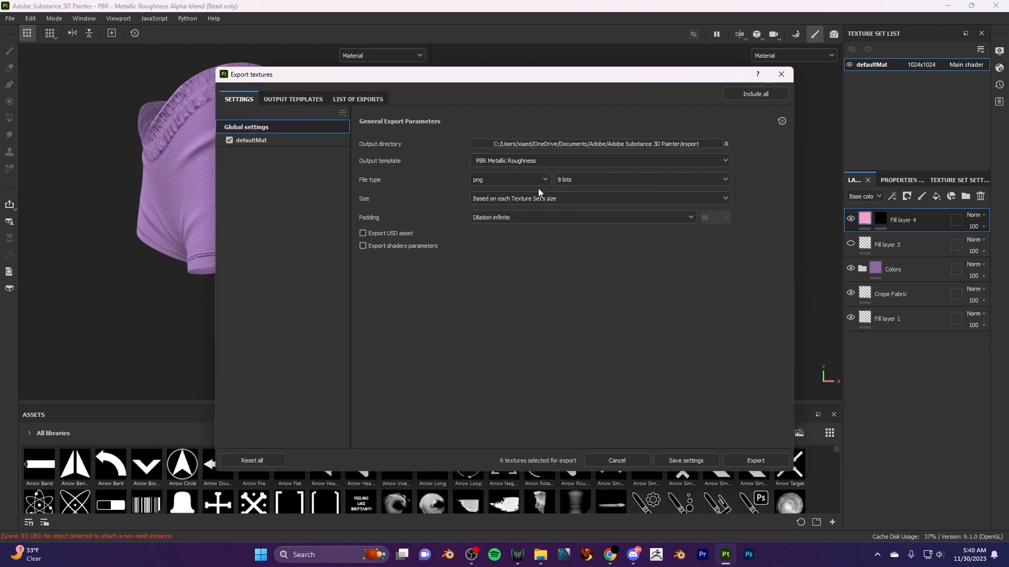
left_click(588, 159)
scroll(556, 228, "down", 7)
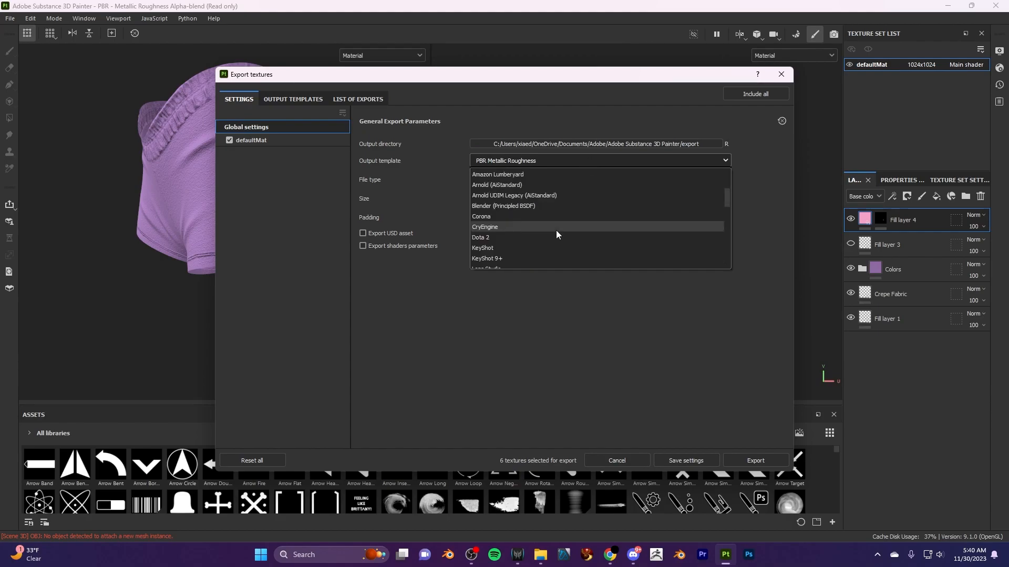
scroll(523, 210, "up", 3)
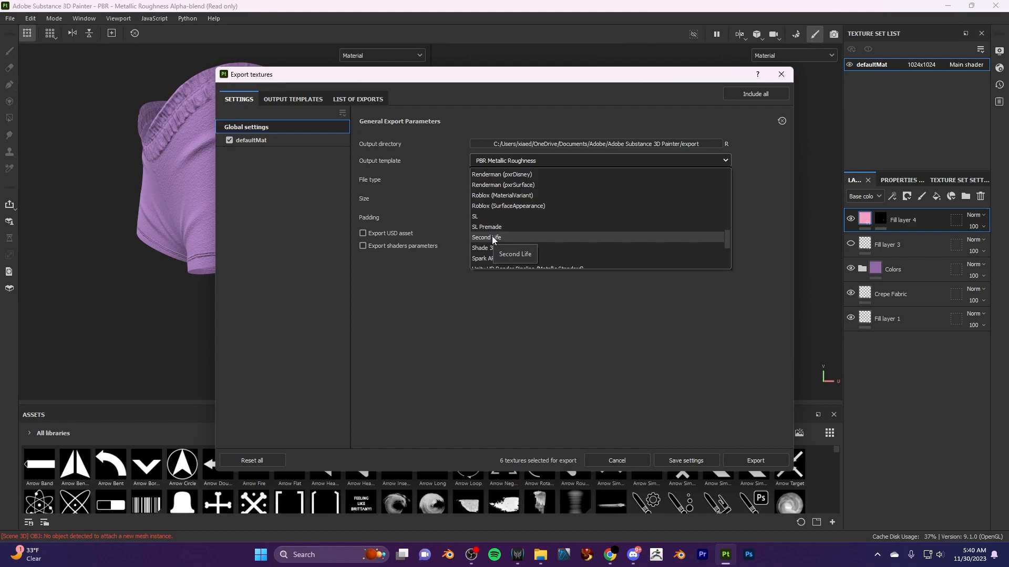
left_click(493, 238)
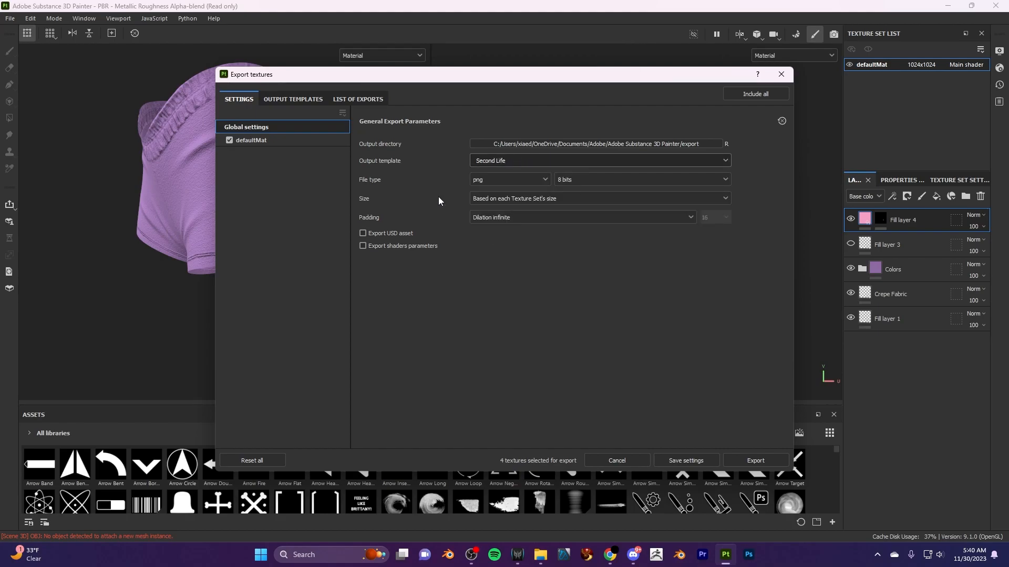
- Examine the output maps defined in the Second Life, SL and SL Premade export presets
left_click(293, 98)
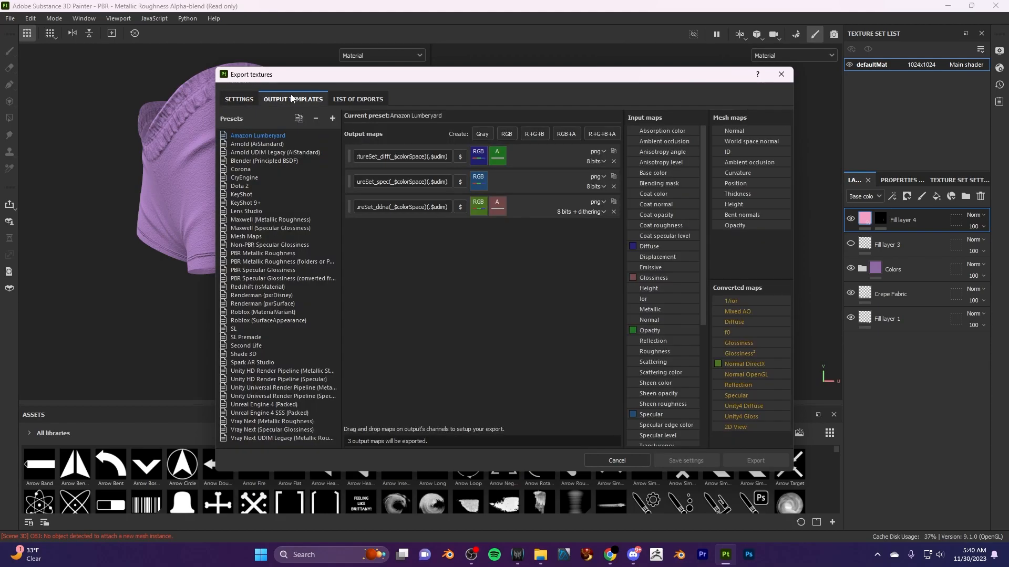
left_click(358, 99)
left_click(299, 99)
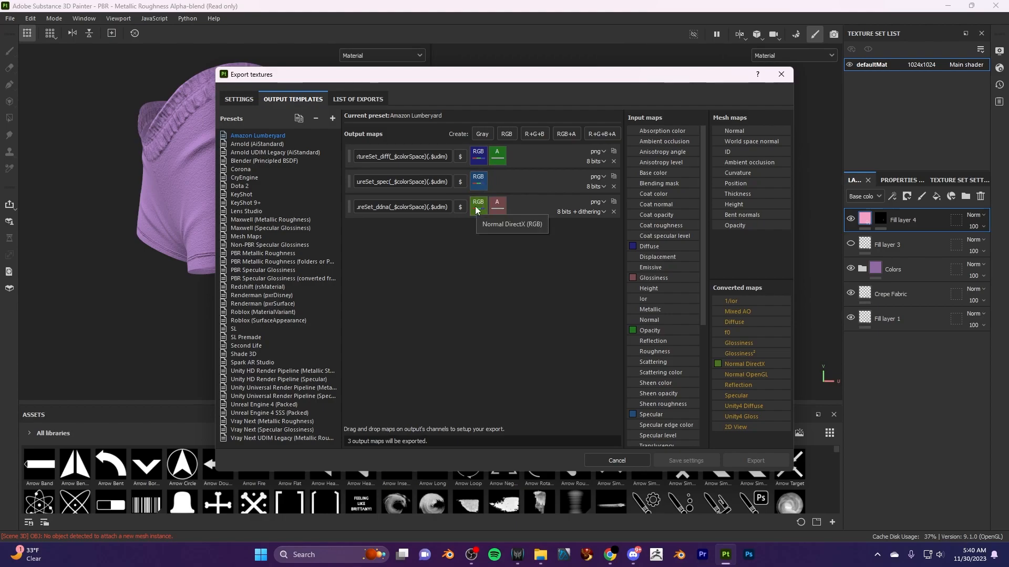
left_click(246, 346)
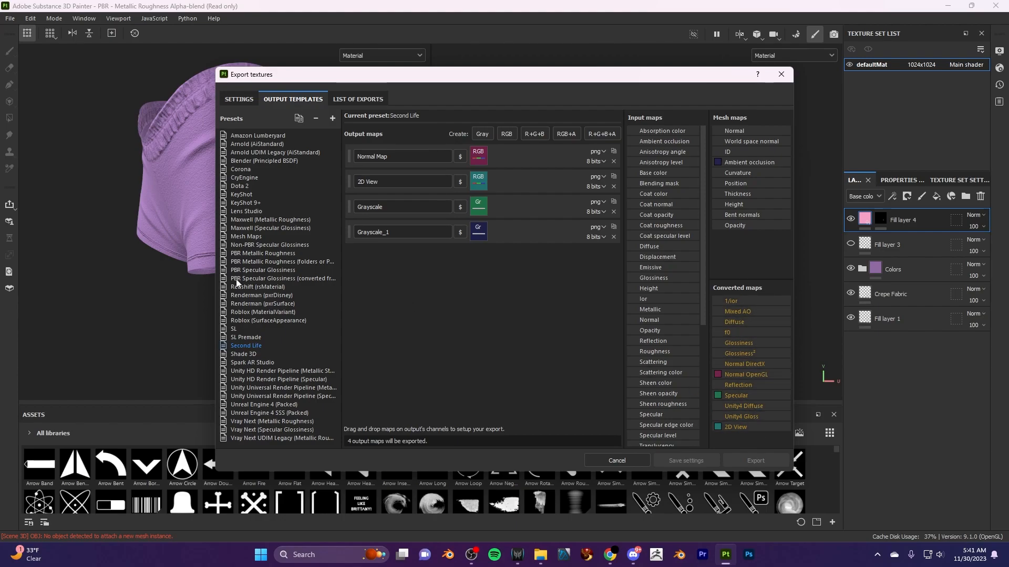
left_click(233, 331)
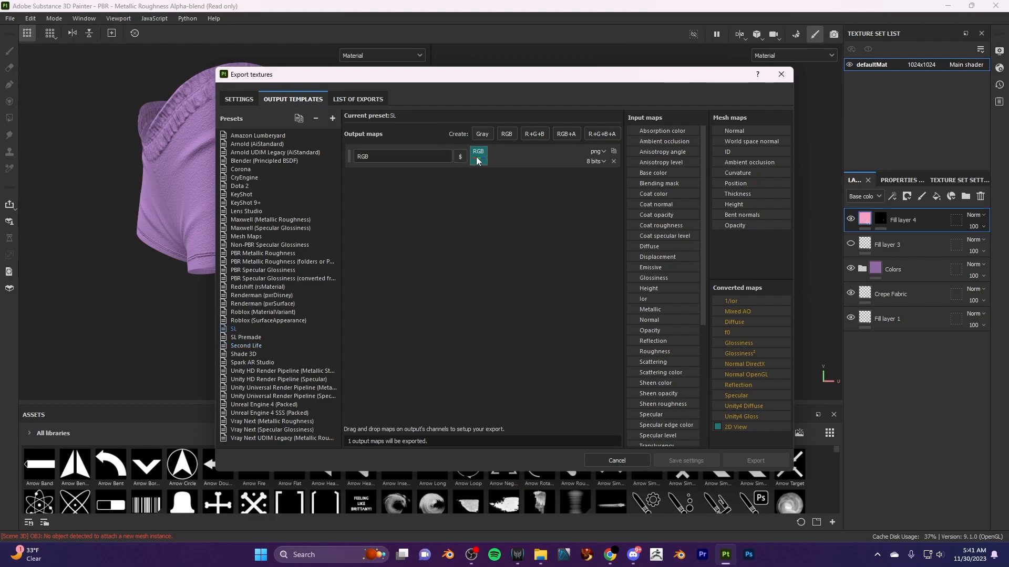
left_click(248, 336)
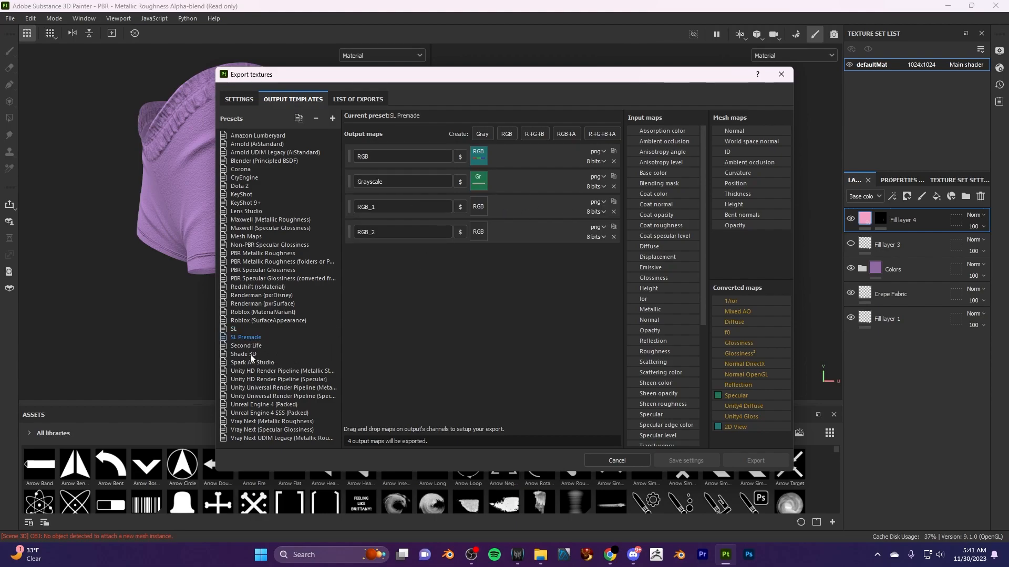
left_click(246, 345)
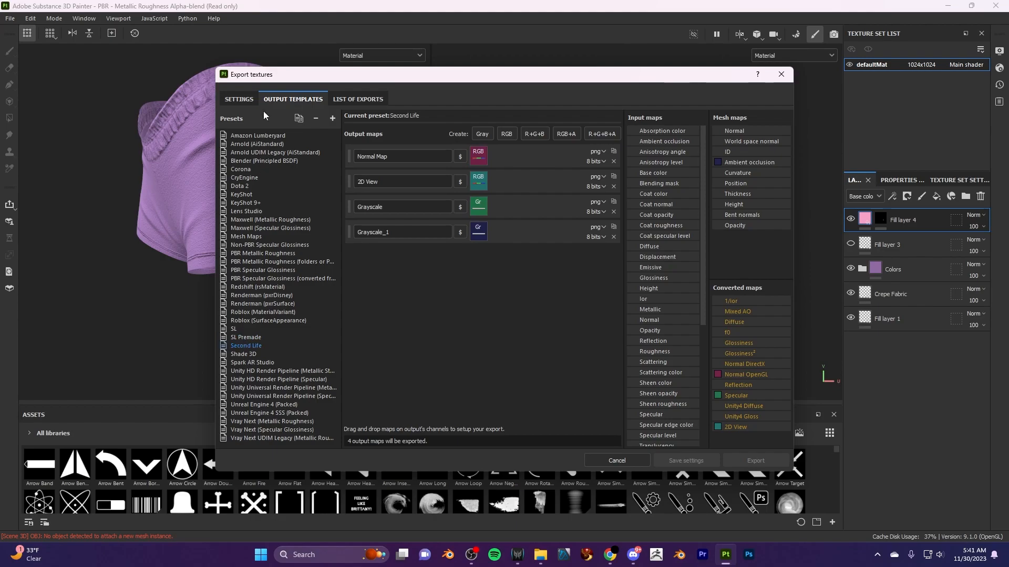
- Check the output maps of defaultMat and export its Second Life textures as 8-bit PNG files to the default export folder
left_click(240, 99)
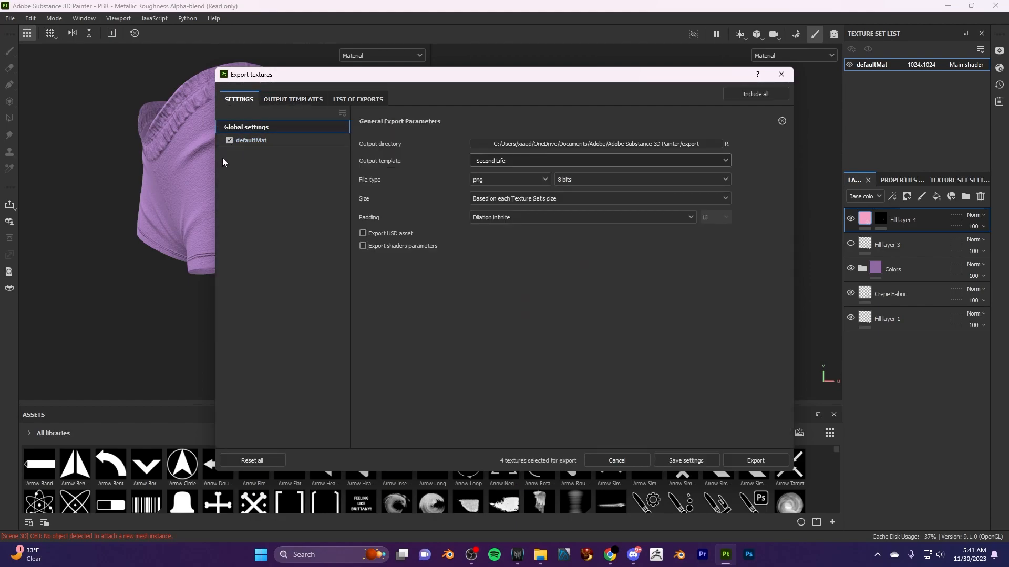
left_click(254, 142)
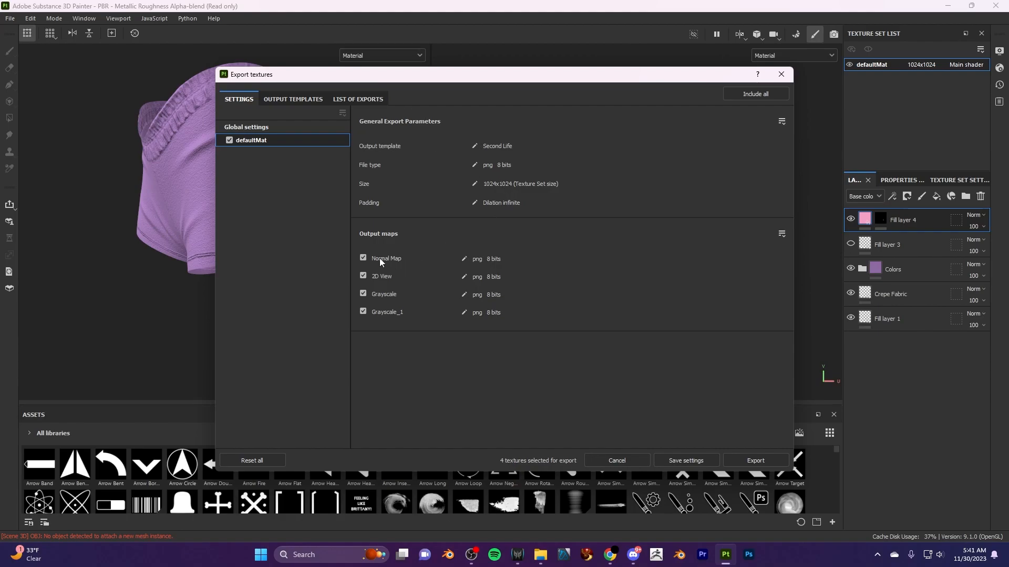
left_click(464, 260)
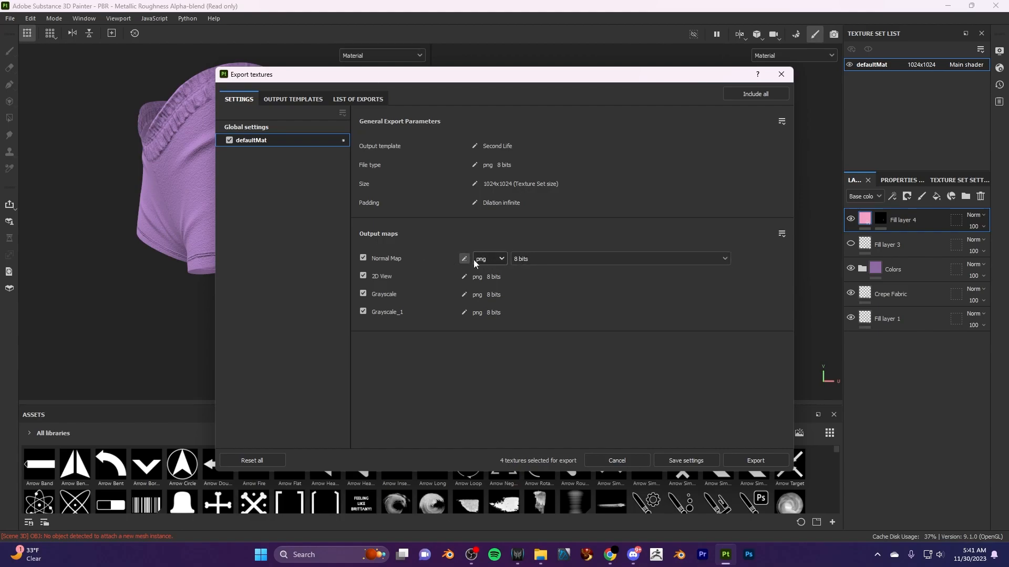
left_click(462, 259)
left_click(464, 259)
left_click(464, 259)
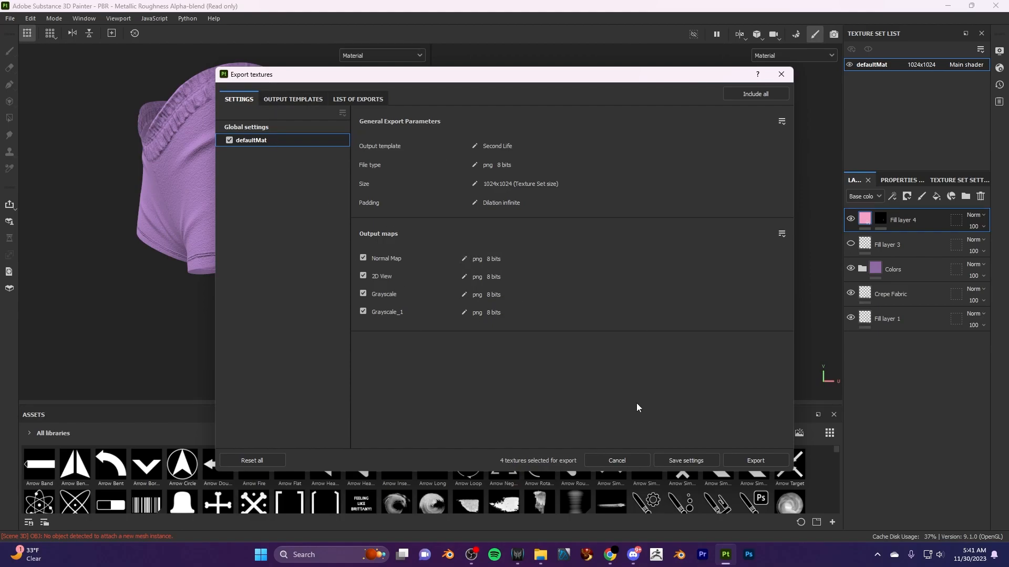
left_click(750, 462)
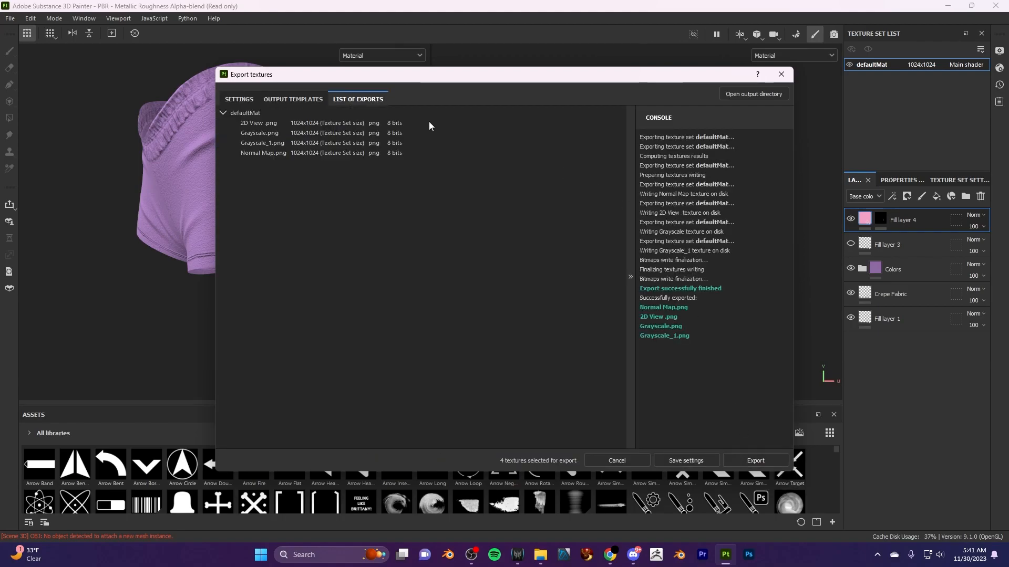
- Open the folder selection for the global output directory and go to the Premade .19 folder
left_click(246, 100)
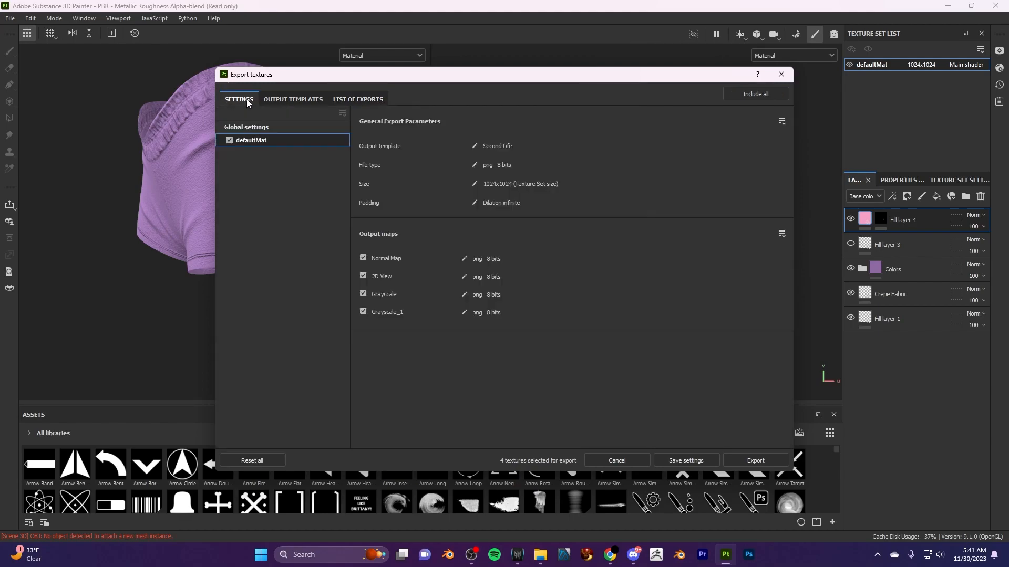
left_click(265, 127)
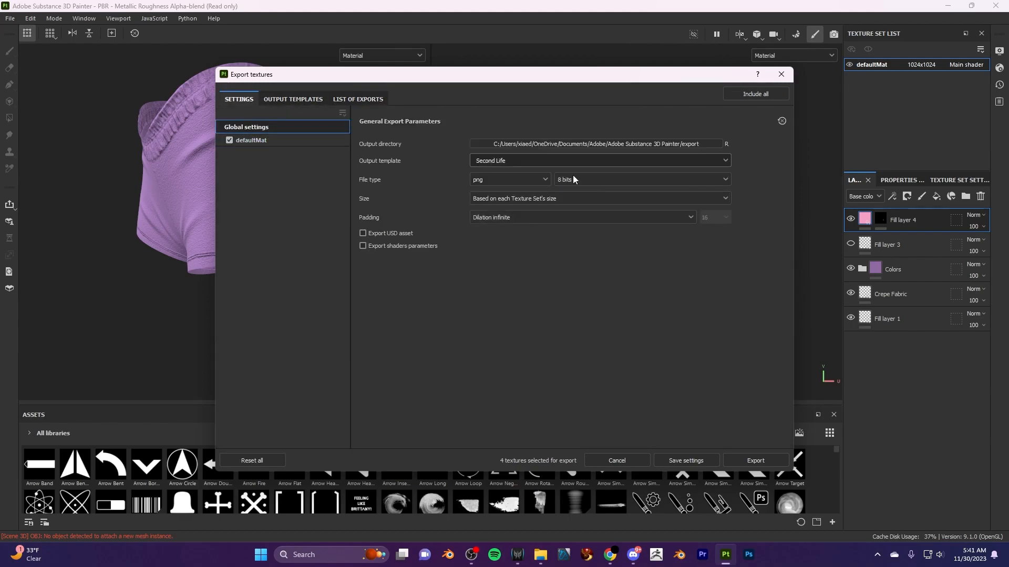
left_click(640, 143)
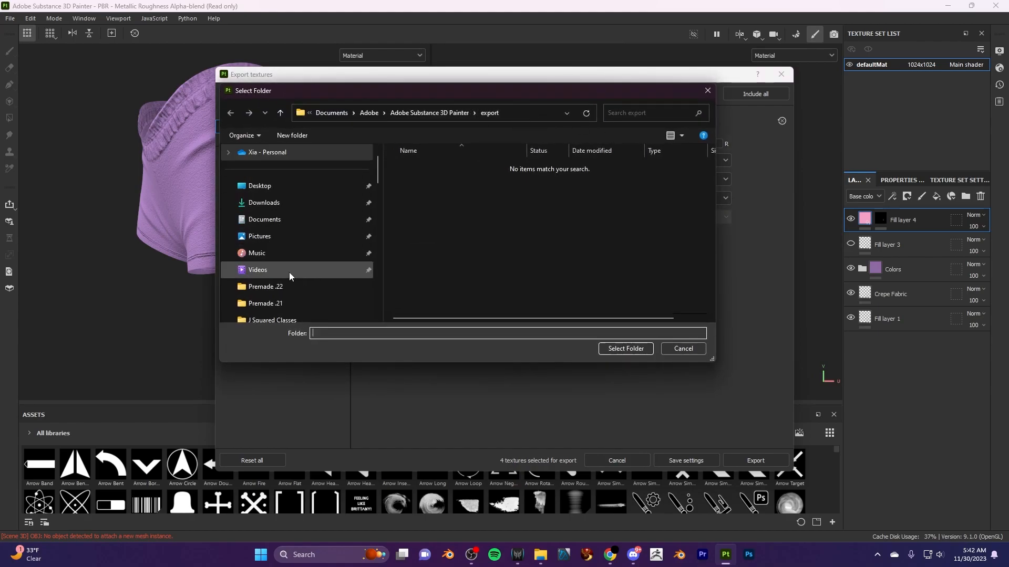
scroll(289, 272, "down", 2)
left_click(285, 237)
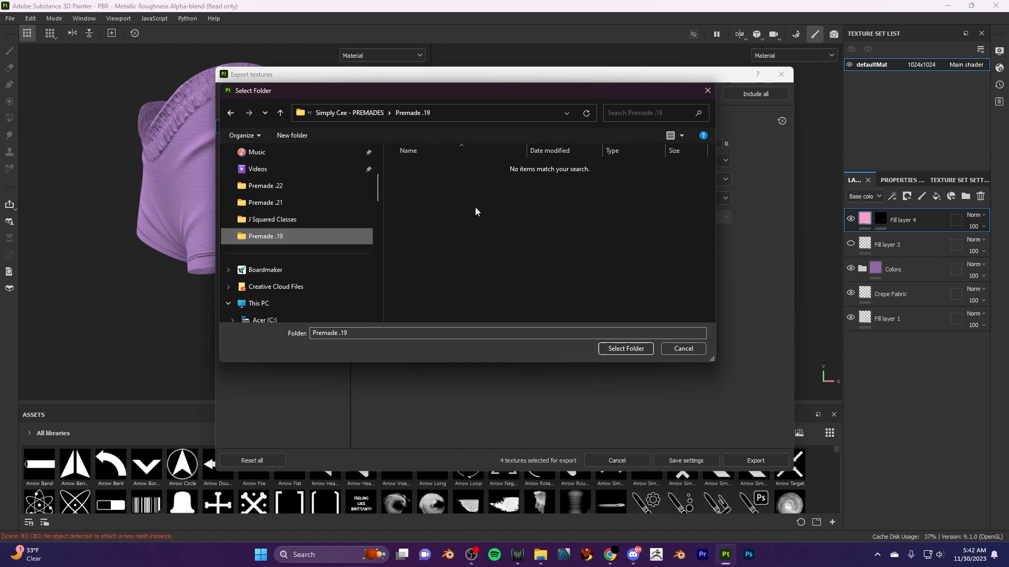
- Create a new folder named Premade.19 Shorts inside Premade .19
left_click(306, 134)
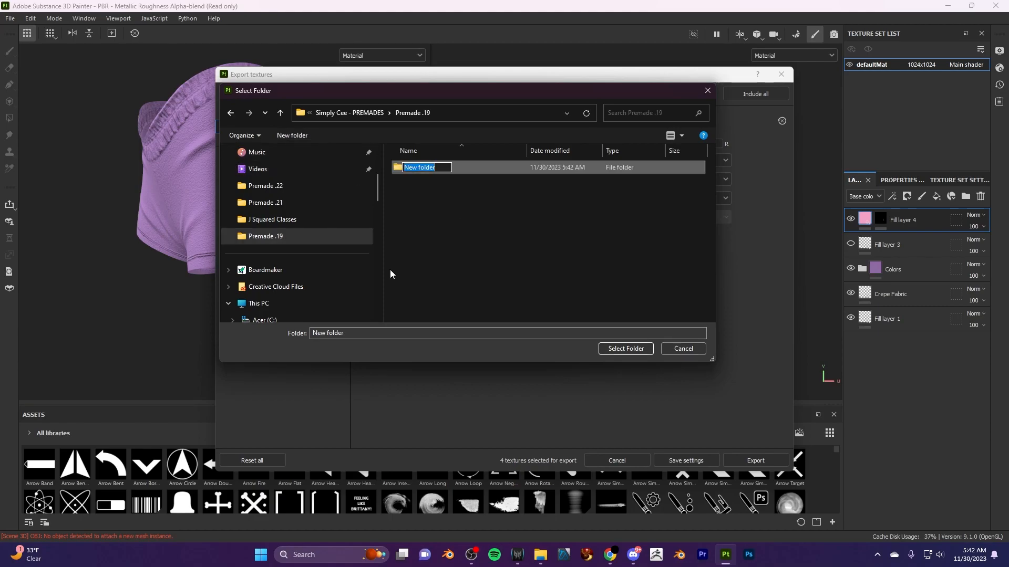
type("Pr")
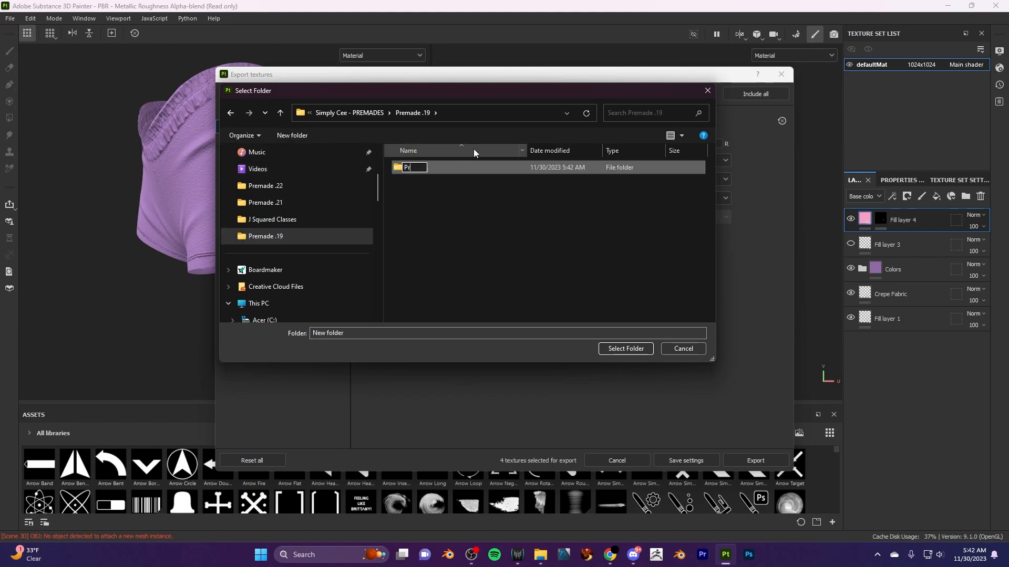
type("emade.19 Shorts")
key("Return")
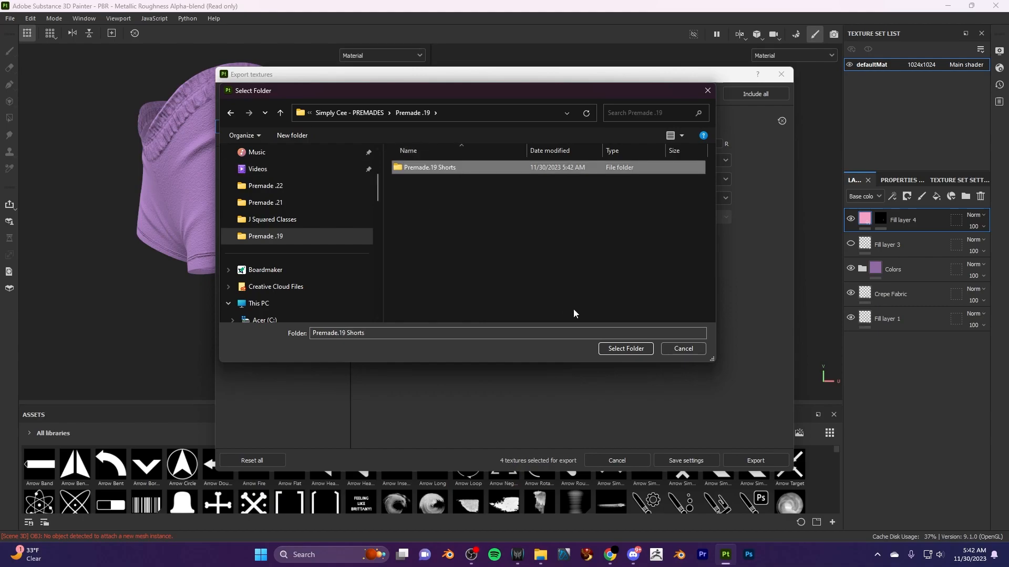
- Set Premade.19 Shorts as the output directory and export the Second Life texture maps to it
left_click(620, 349)
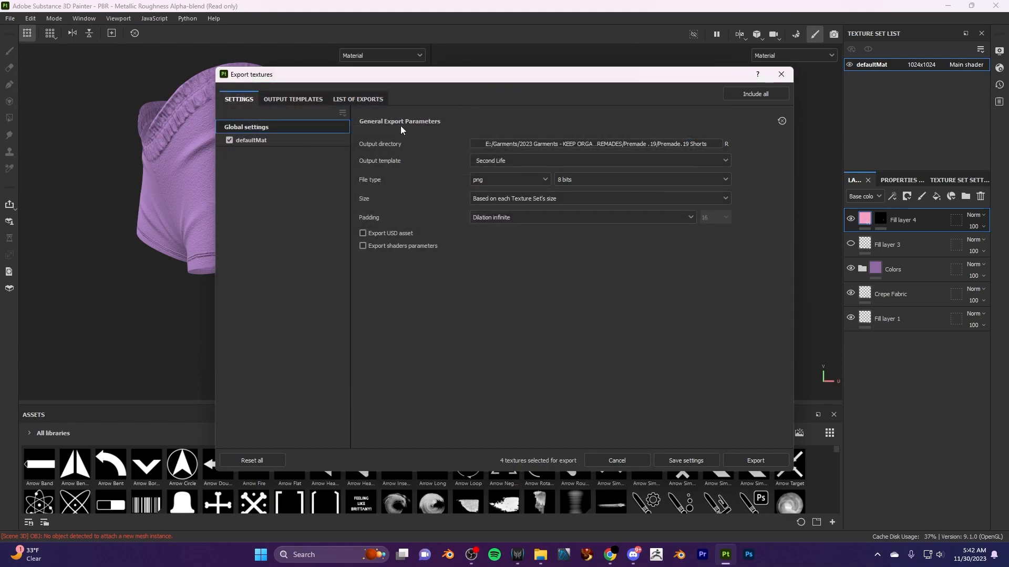
left_click(767, 462)
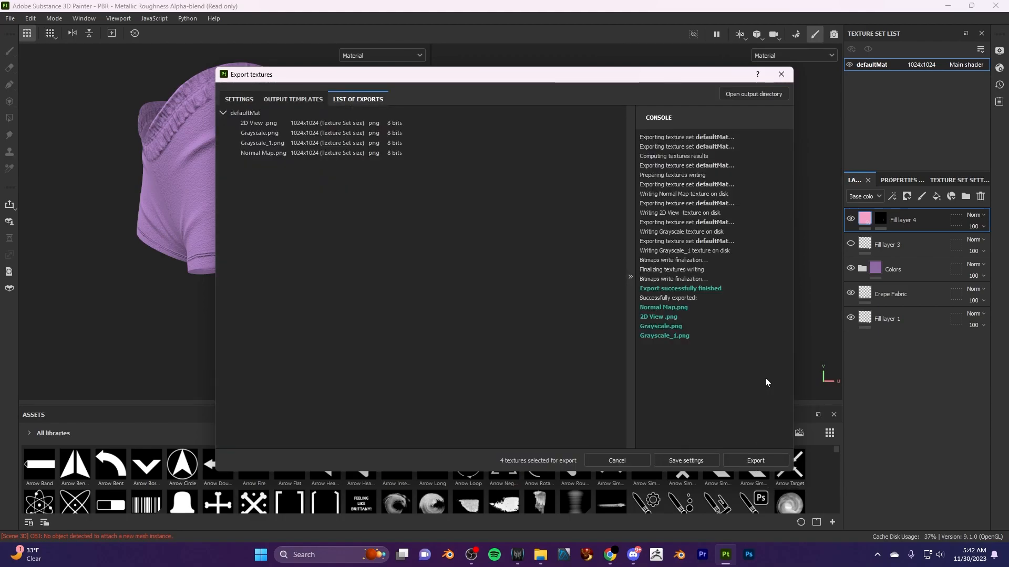
left_click_drag(315, 76, 251, 69)
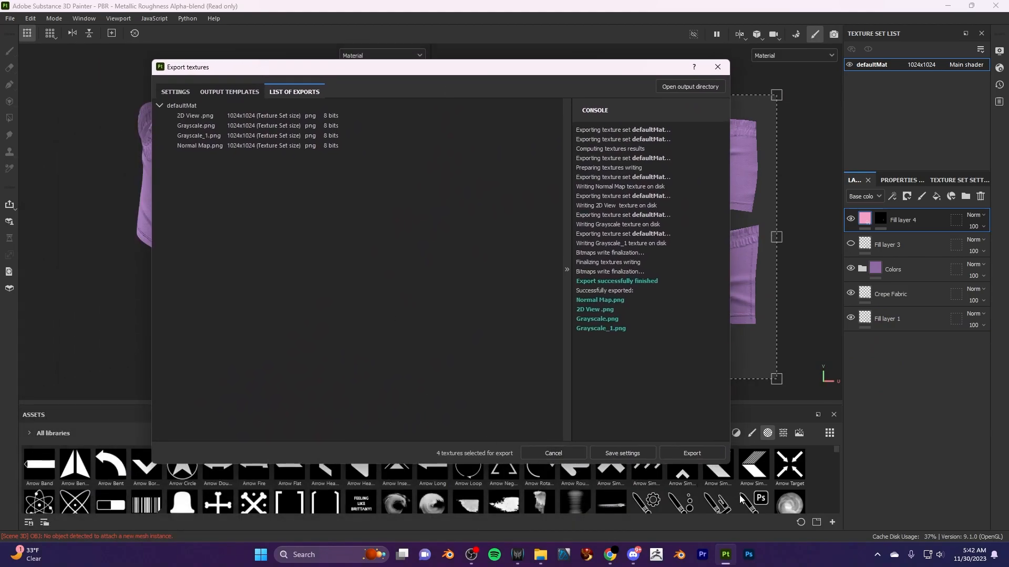
- Switch to File Explorer and examine the exported 2D View, Grayscale, Grayscale_1 and Normal Map images in the Premade.19 Shorts folder
left_click(545, 558)
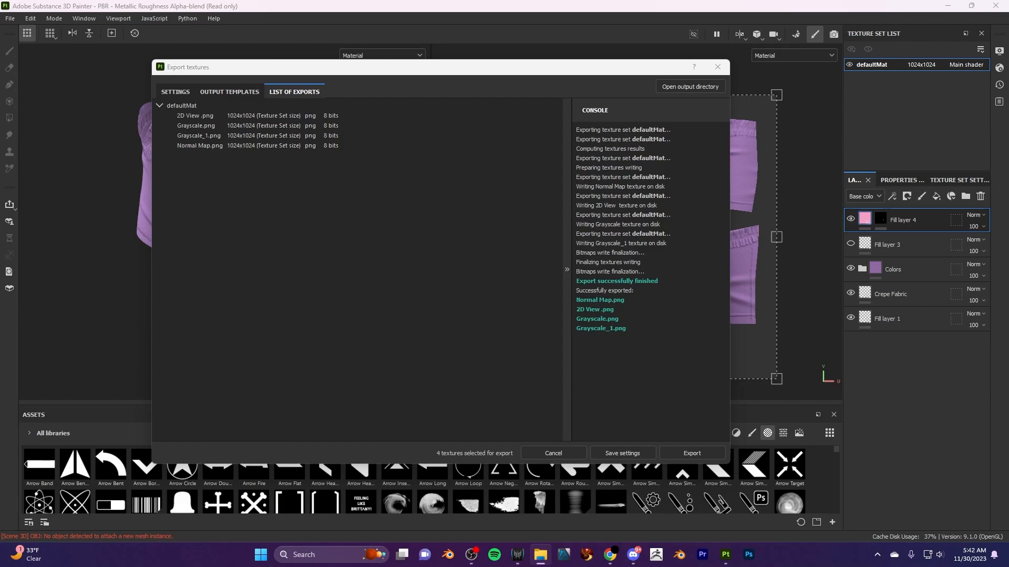
left_click_drag(1008, 142, 422, 1)
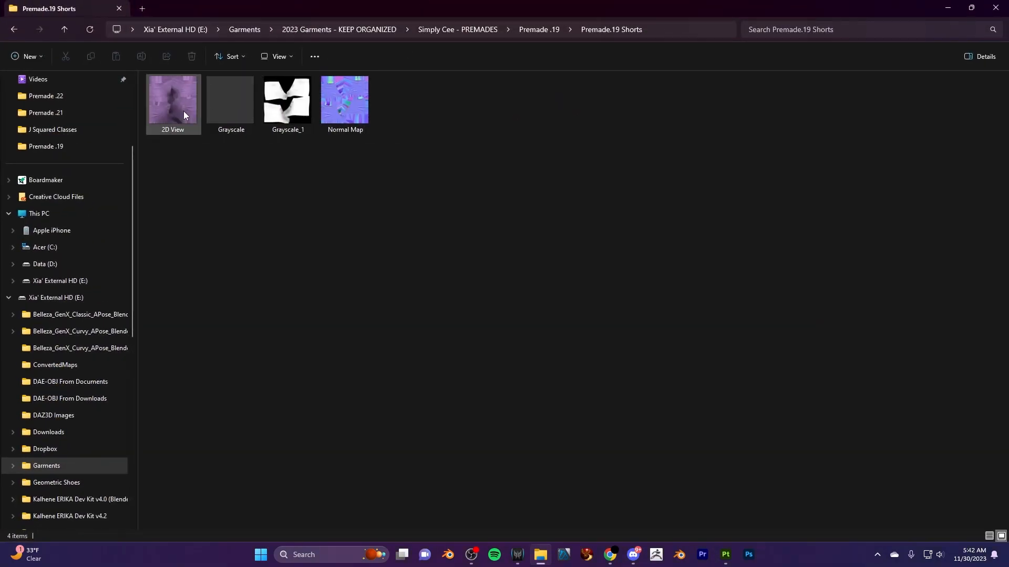
double_click(168, 103)
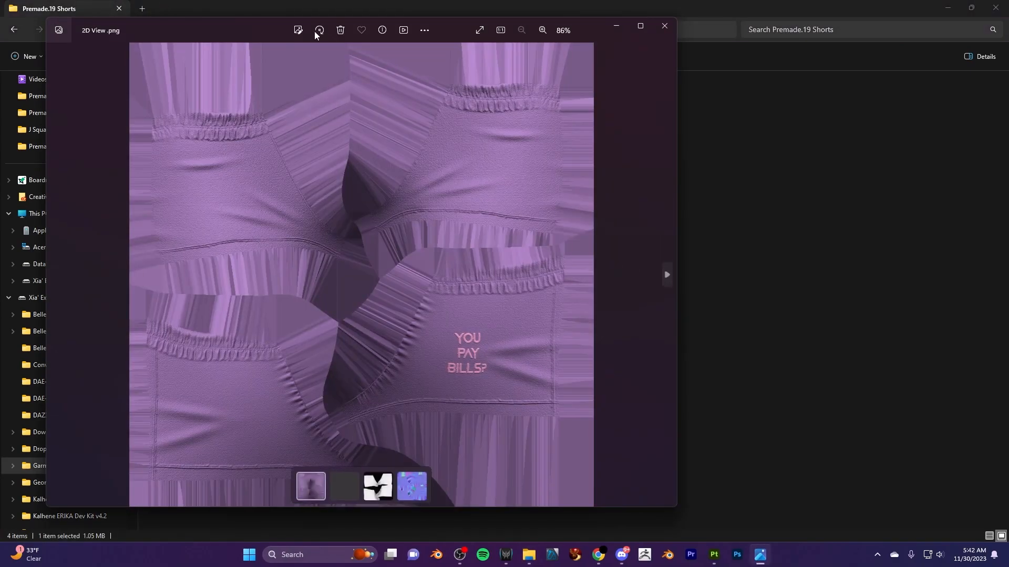
left_click(668, 275)
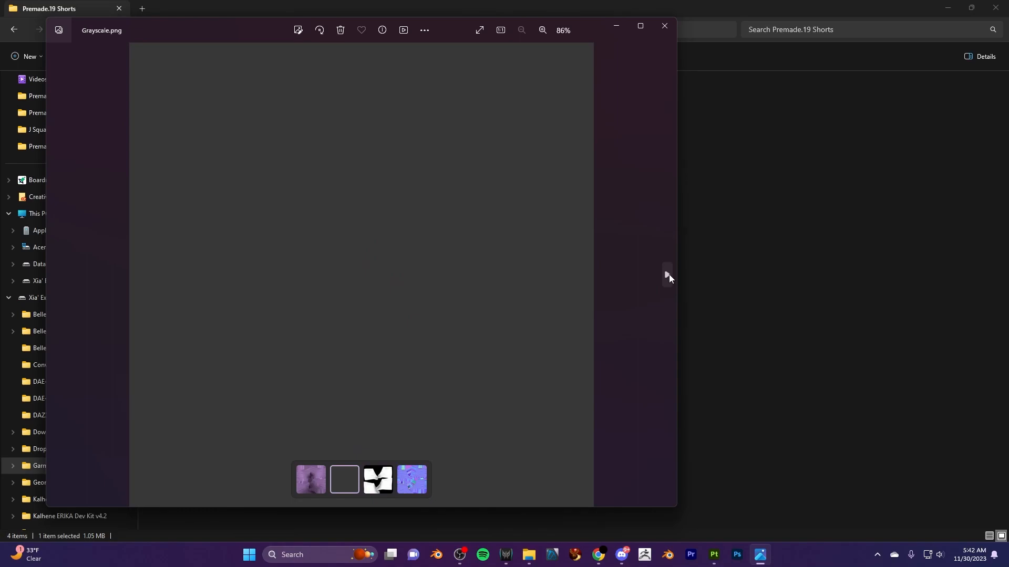
left_click(668, 274)
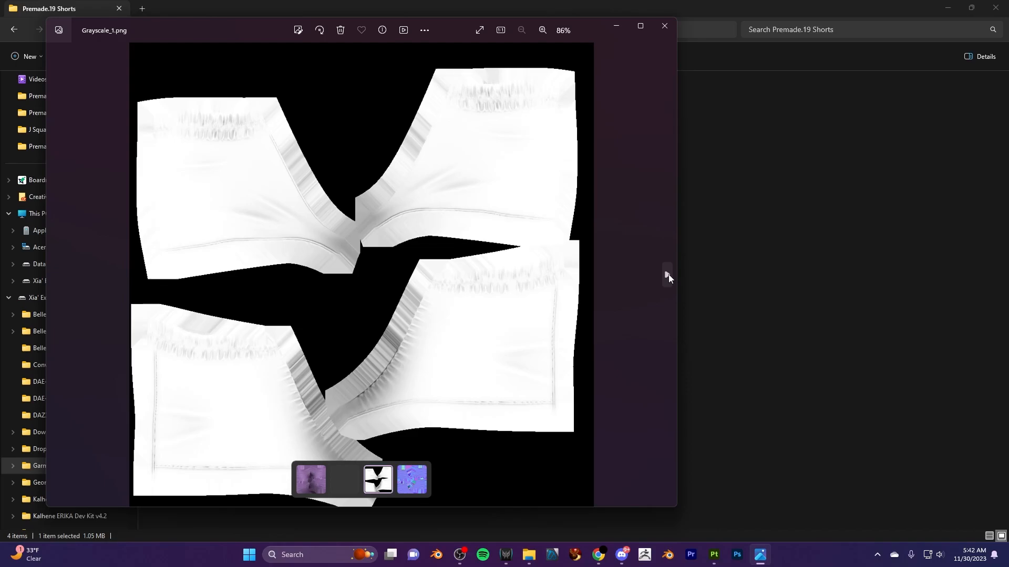
left_click(668, 275)
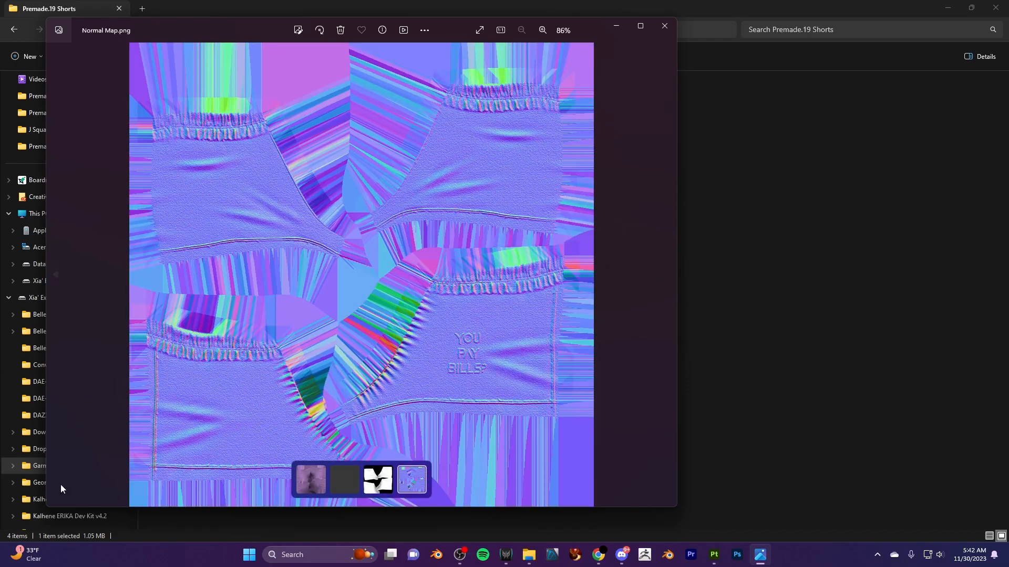
scroll(509, 381, "up", 6)
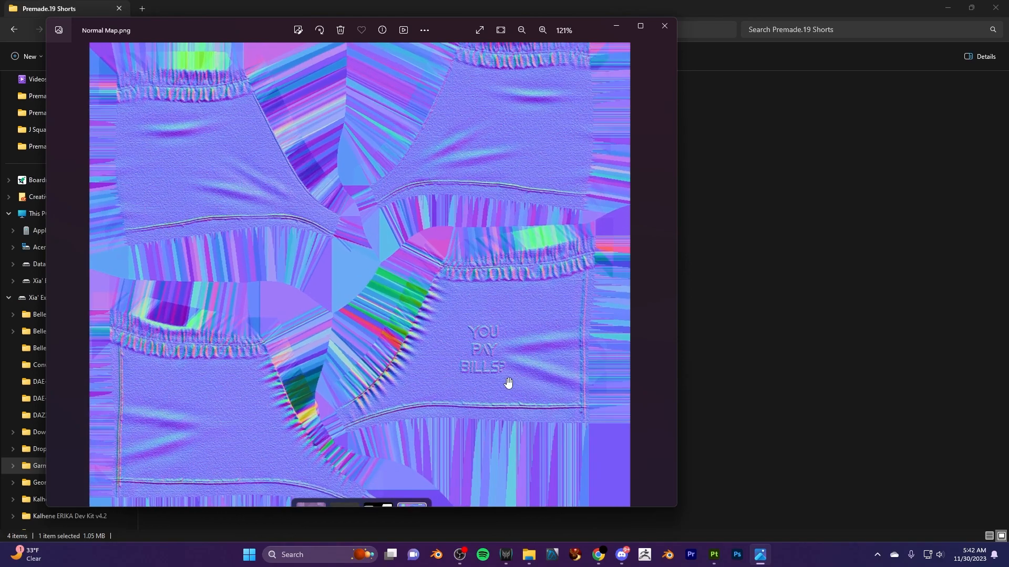
scroll(383, 368, "down", 6)
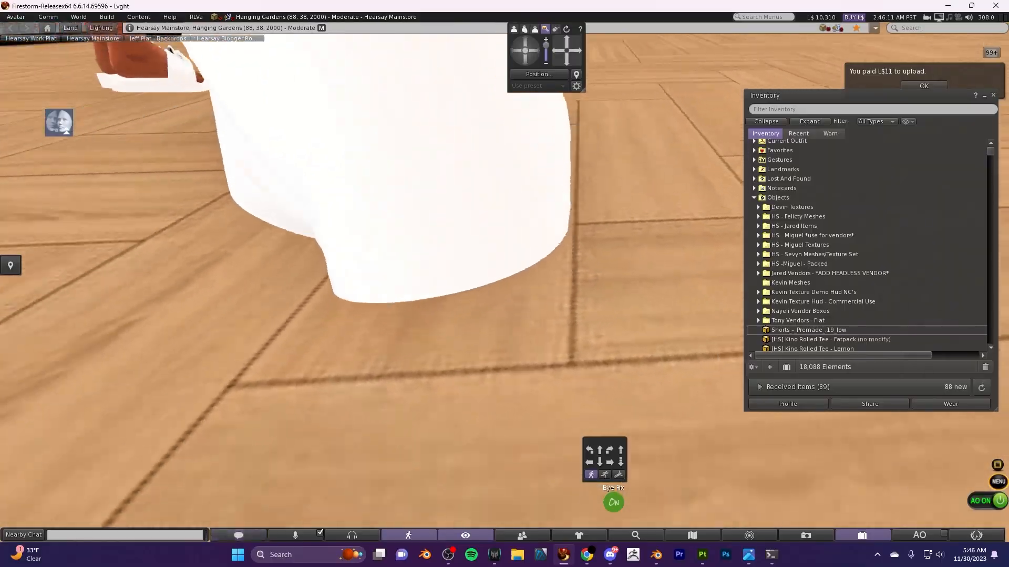
- Switch to Firestorm, open the white shorts mesh for editing and bring up the local texture choices for its diffuse texture
scroll(472, 289, "down", 5)
scroll(473, 289, "up", 6)
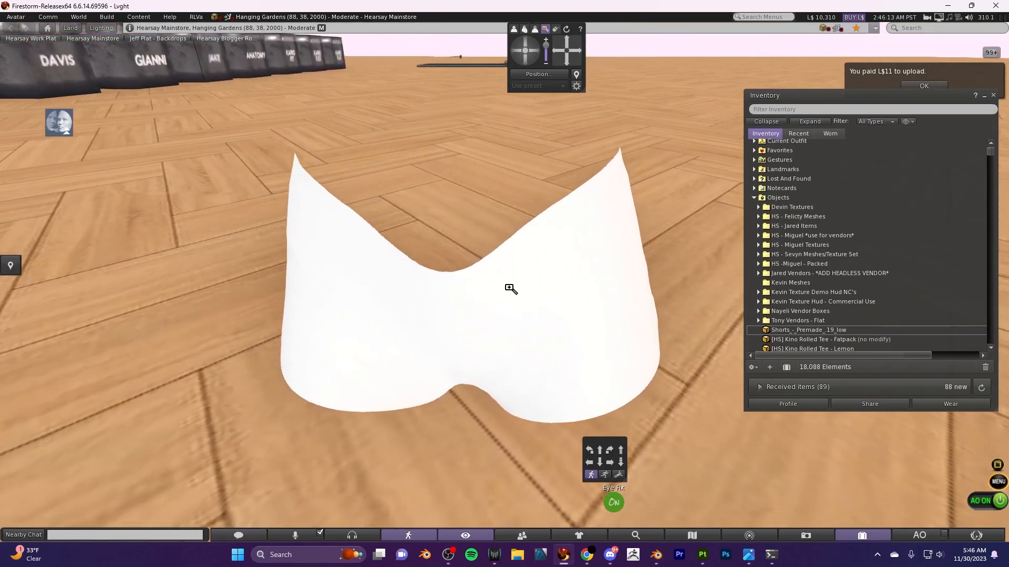
right_click(509, 289)
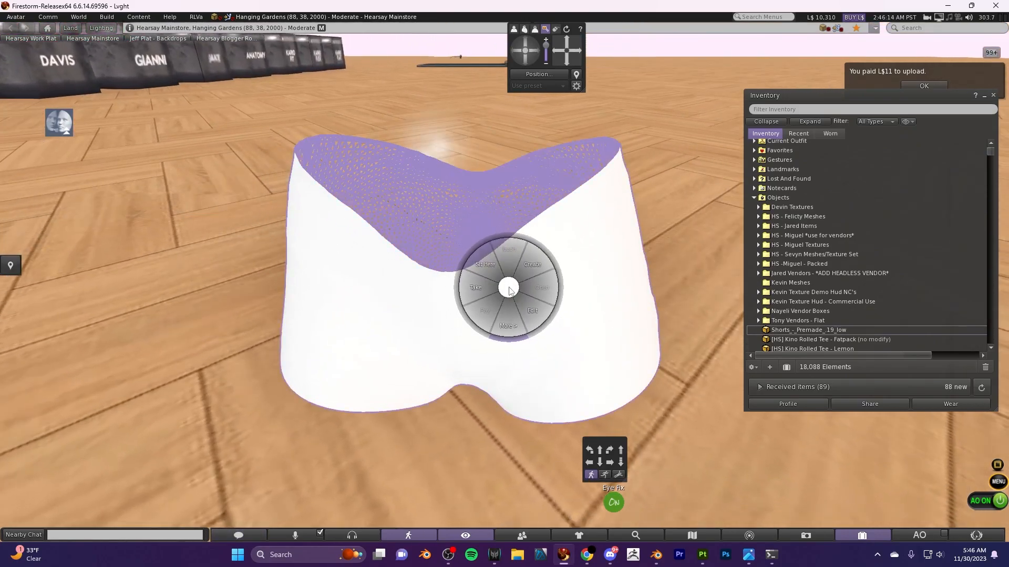
left_click(529, 313)
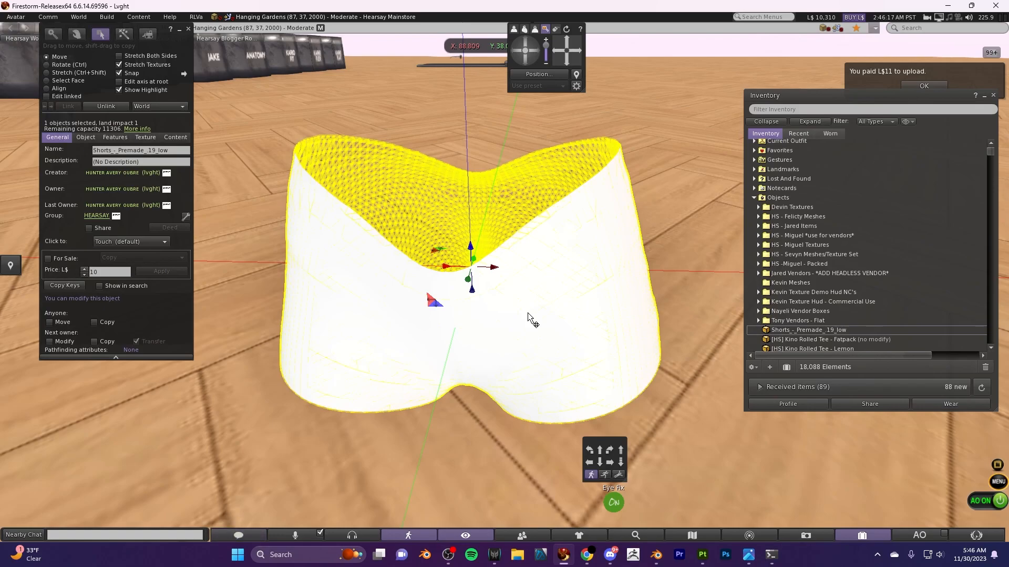
left_click(153, 138)
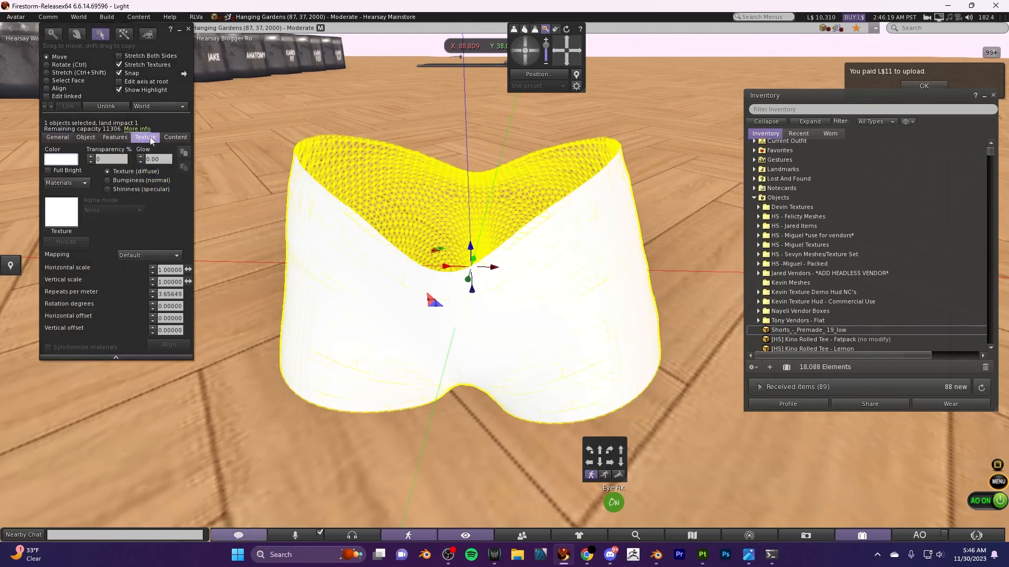
left_click(62, 210)
left_click(235, 131)
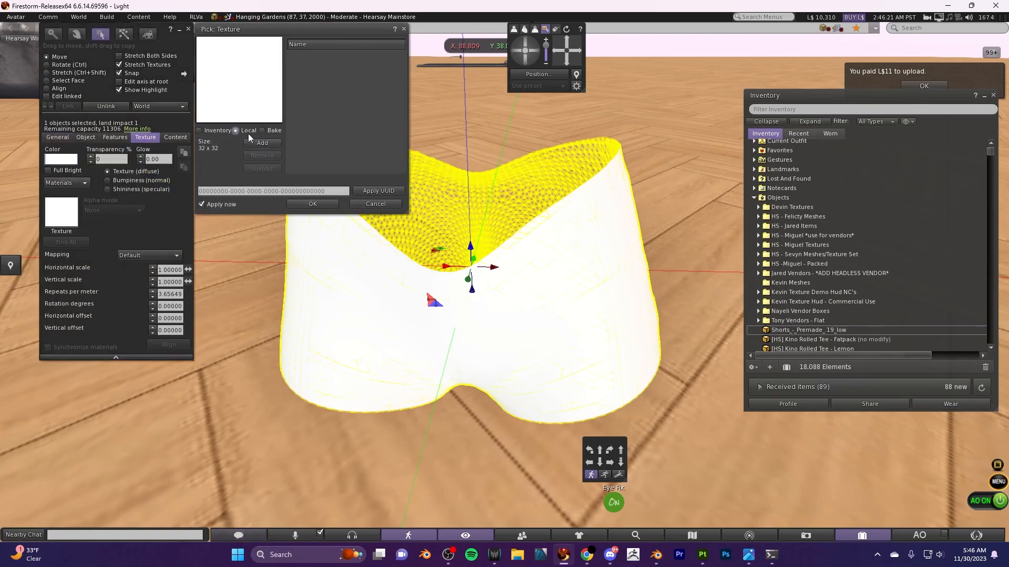
- Add 2D View, Grayscale and Normal Map from the Premade.19 Shorts folder as local textures
left_click(257, 143)
double_click(226, 97)
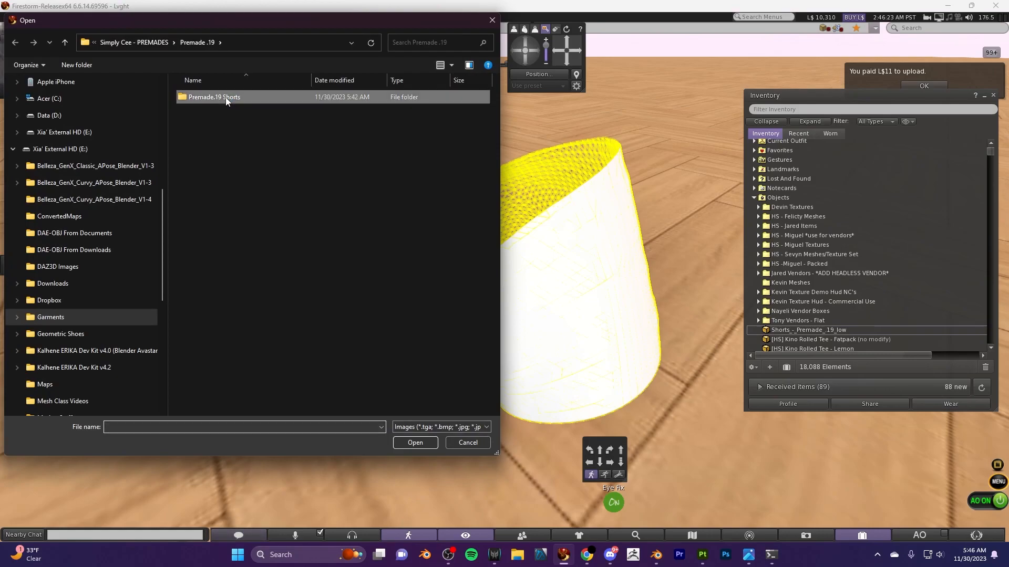
left_click(224, 97)
left_click(266, 108, "ctrl")
left_click(316, 111, "ctrl")
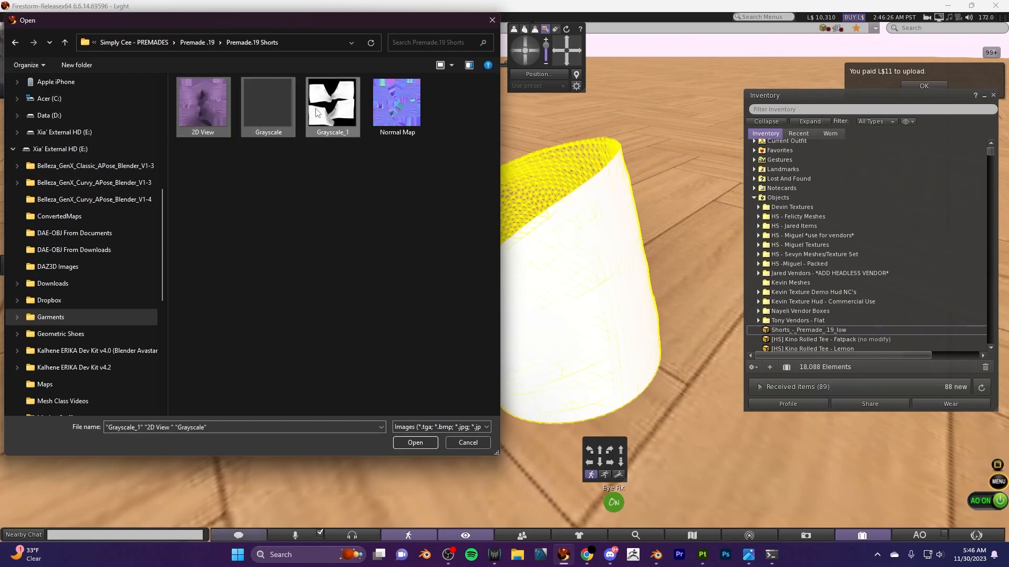
left_click(221, 104)
left_click(263, 107, "ctrl")
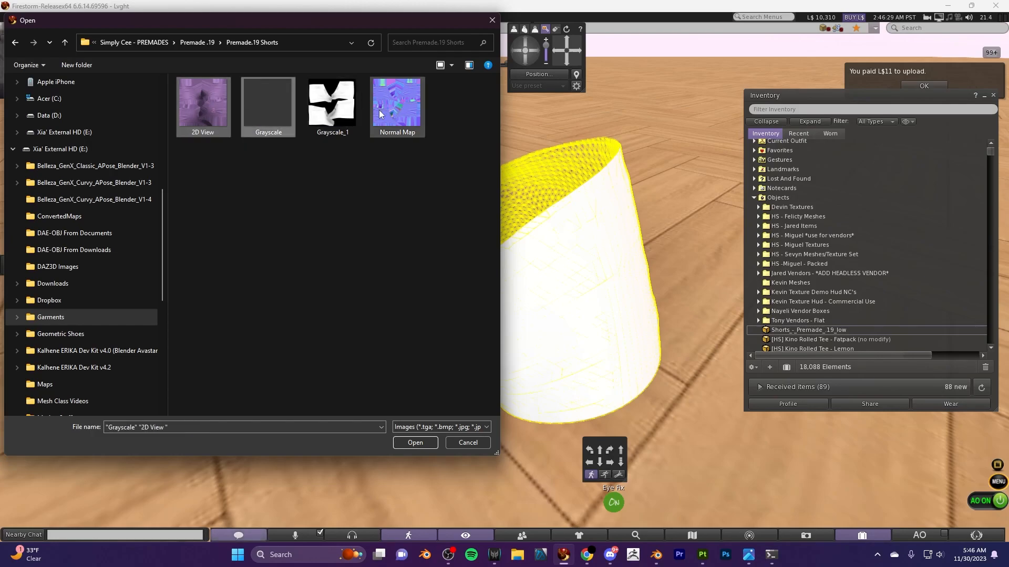
left_click(398, 103, "ctrl")
left_click(415, 443)
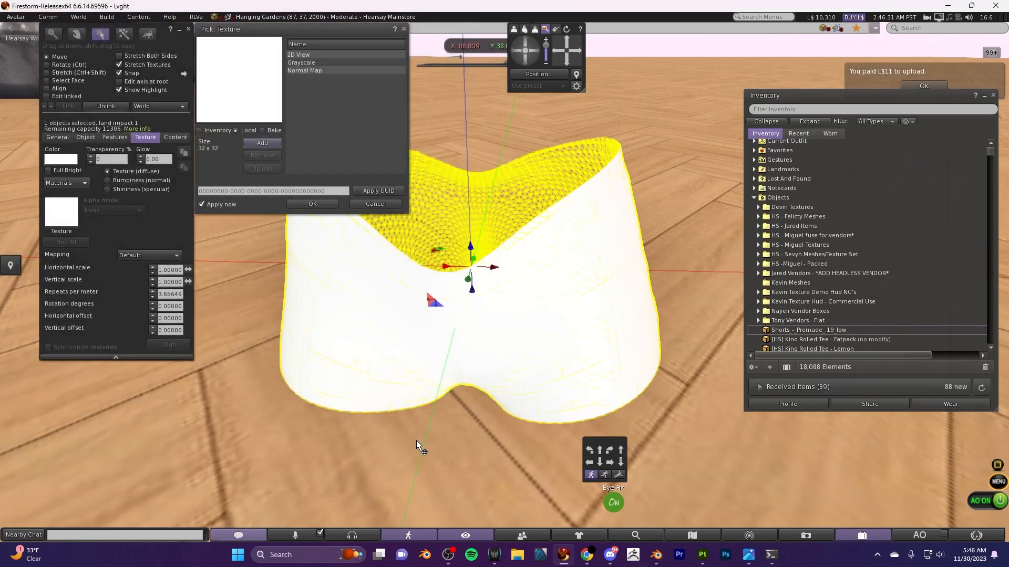
- Apply the local 2D View map as the shorts' diffuse texture and check it on the mesh from several angles
left_click_drag(294, 36, 166, 52)
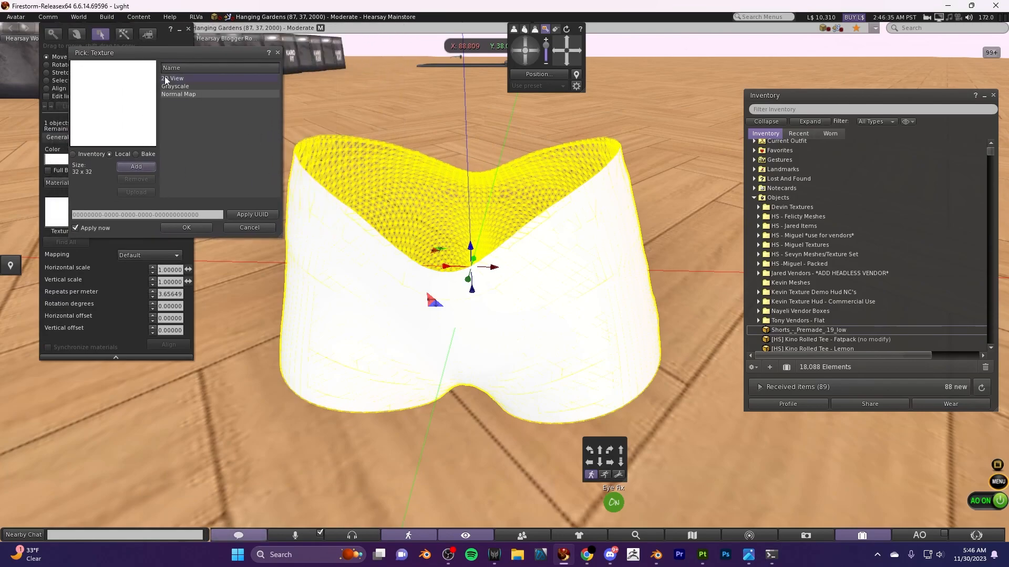
left_click(166, 79)
left_click(524, 59)
left_click_drag(524, 59, 532, 49)
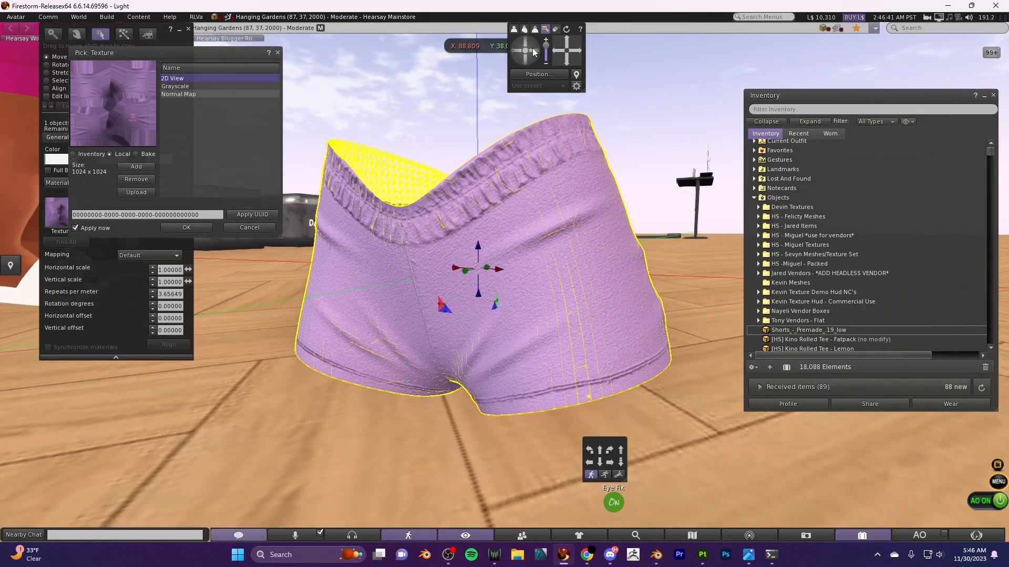
left_click_drag(203, 53, 203, 89)
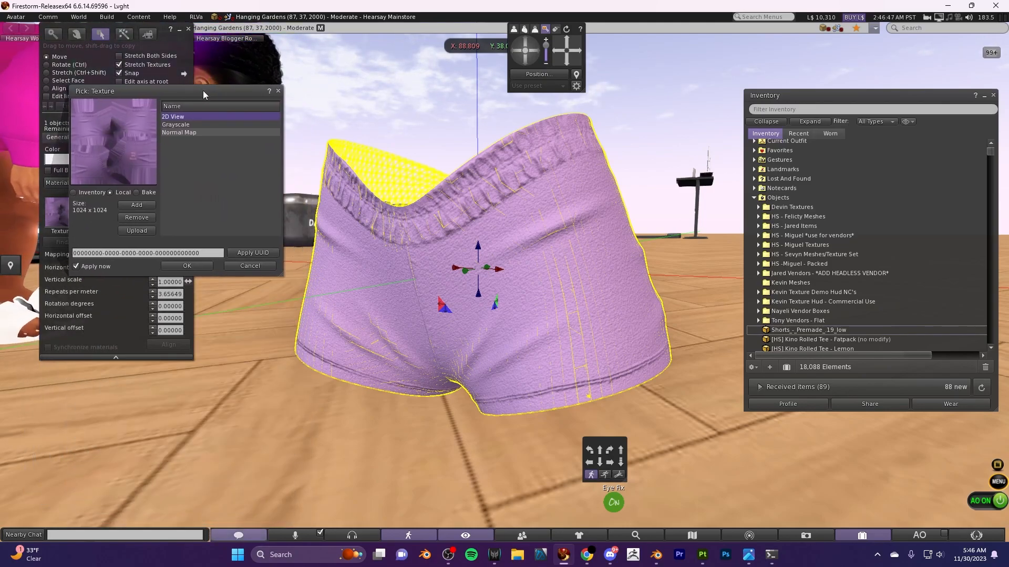
left_click_drag(534, 53, 517, 55)
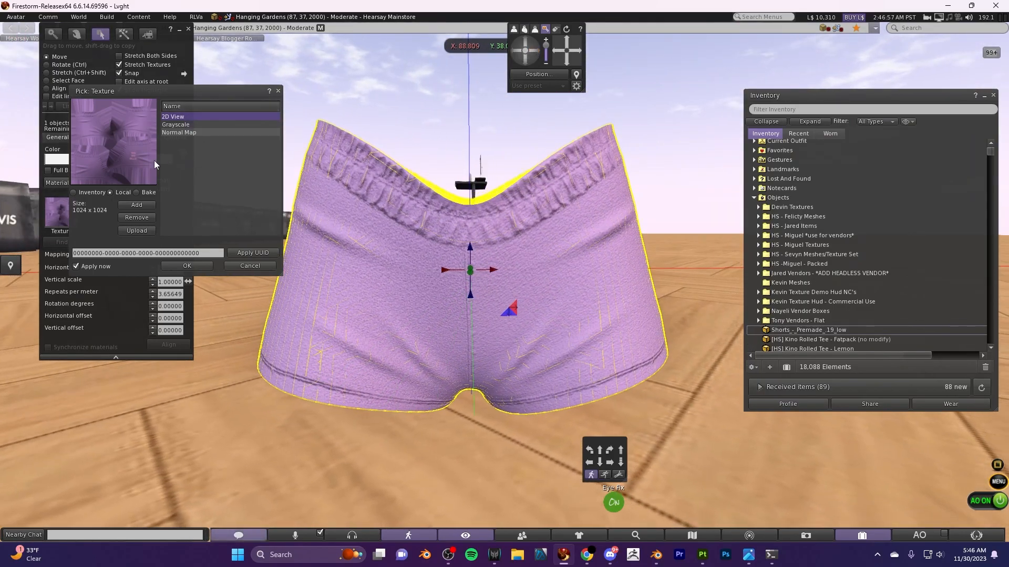
left_click(187, 266)
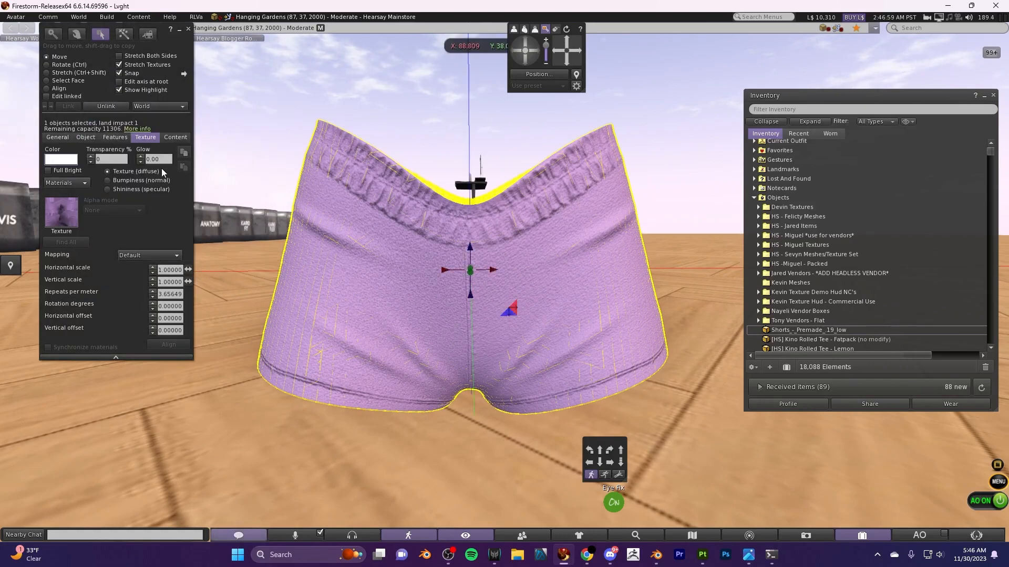
- Apply the local Normal Map as the shorts' bumpiness (normal) texture and finish editing the object
left_click(108, 181)
left_click(61, 212)
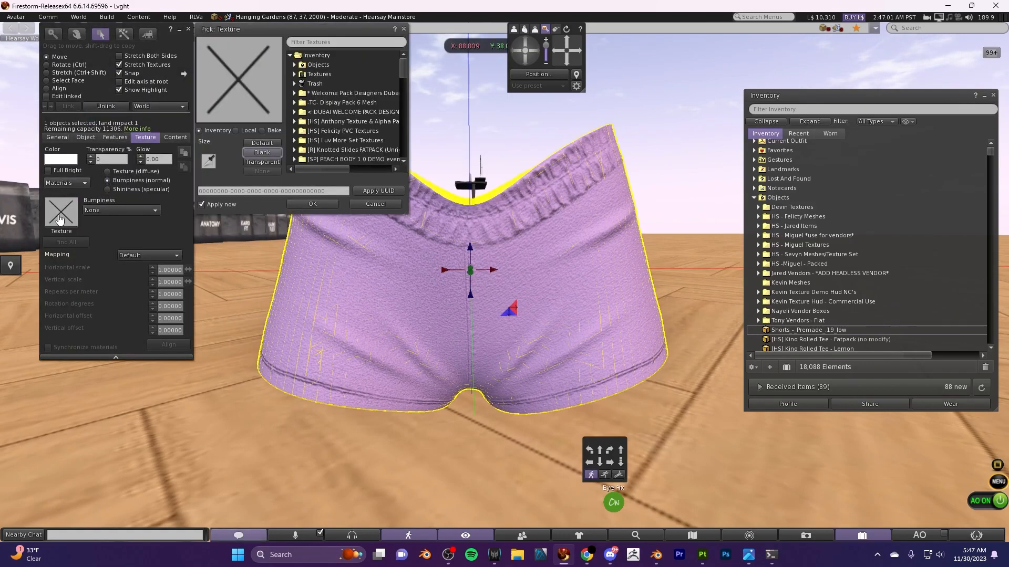
left_click(236, 131)
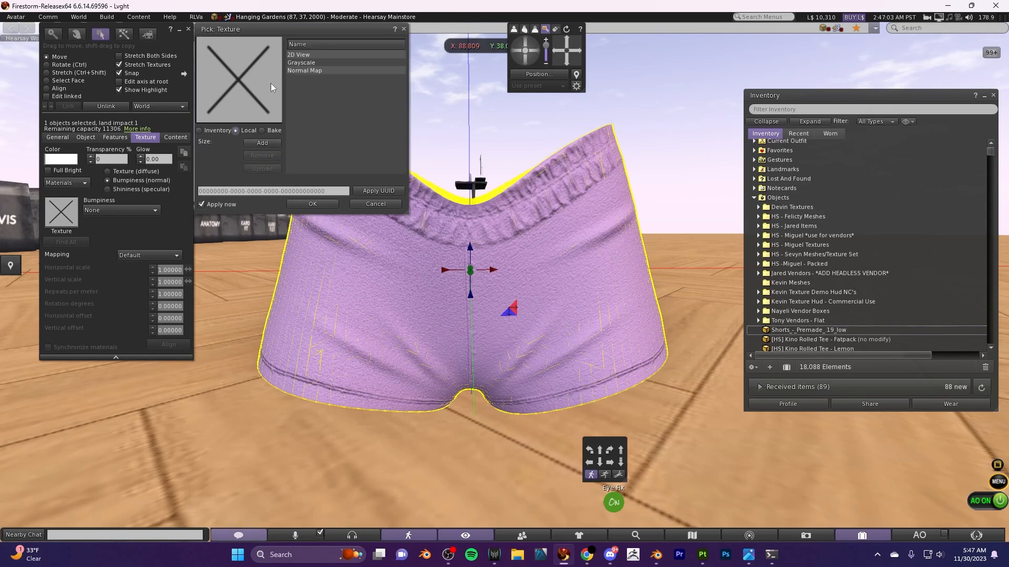
left_click(311, 70)
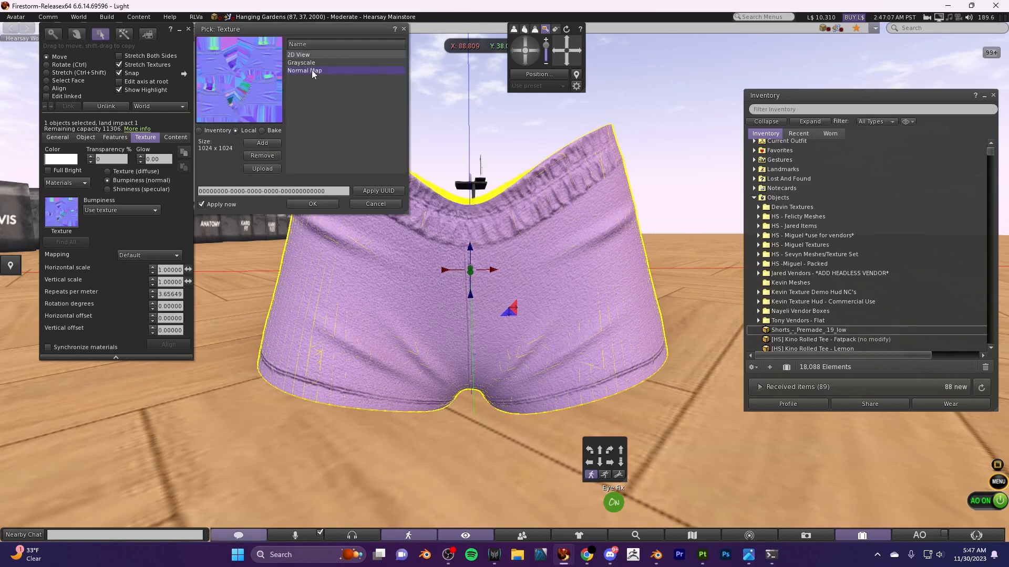
left_click(315, 205)
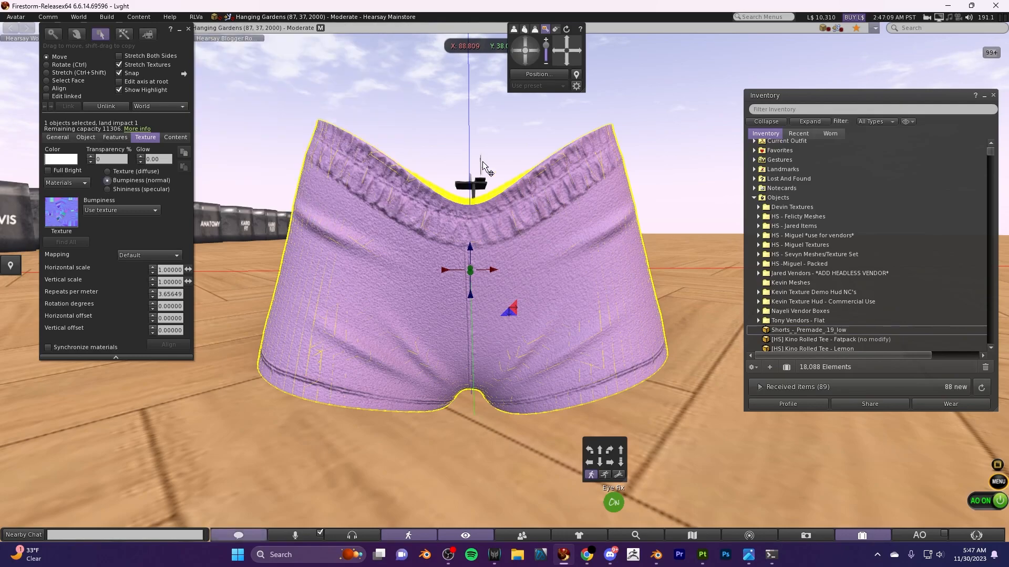
left_click(188, 30)
- Examine the fabric grain, seams and waistband of the textured shorts up close and from a distance
scroll(425, 357, "up", 5)
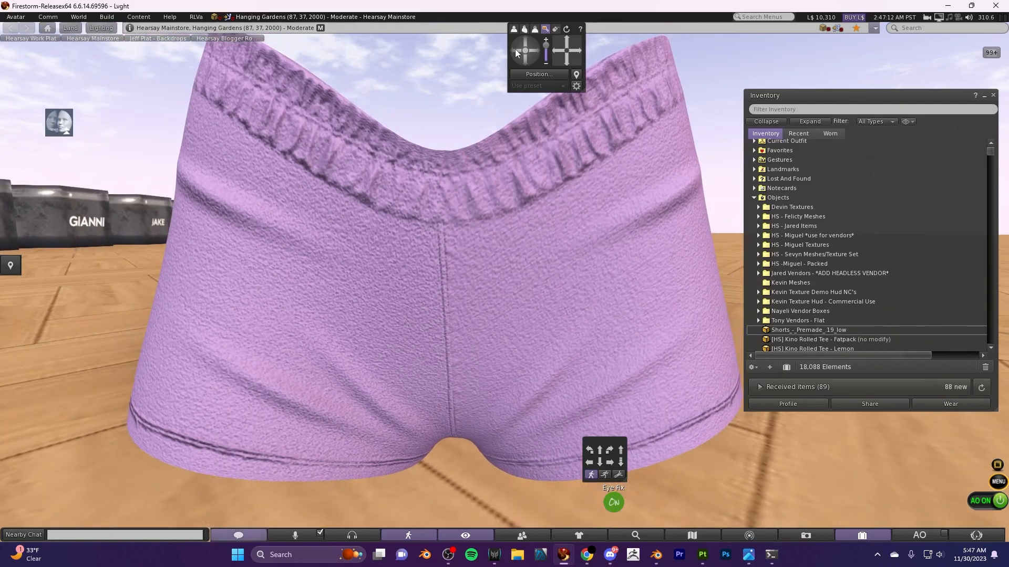
mouse_move(515, 48)
left_mouse_down()
mouse_move(523, 40)
mouse_move(510, 49)
left_mouse_up()
scroll(414, 298, "down", 4)
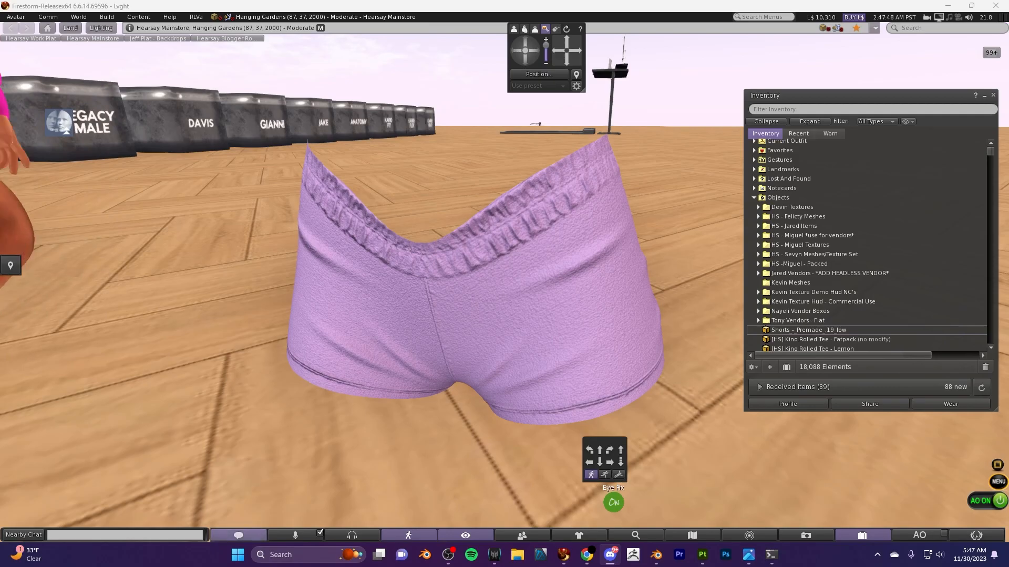
scroll(528, 313, "down", 3)
scroll(527, 313, "up", 6)
scroll(526, 314, "down", 2)
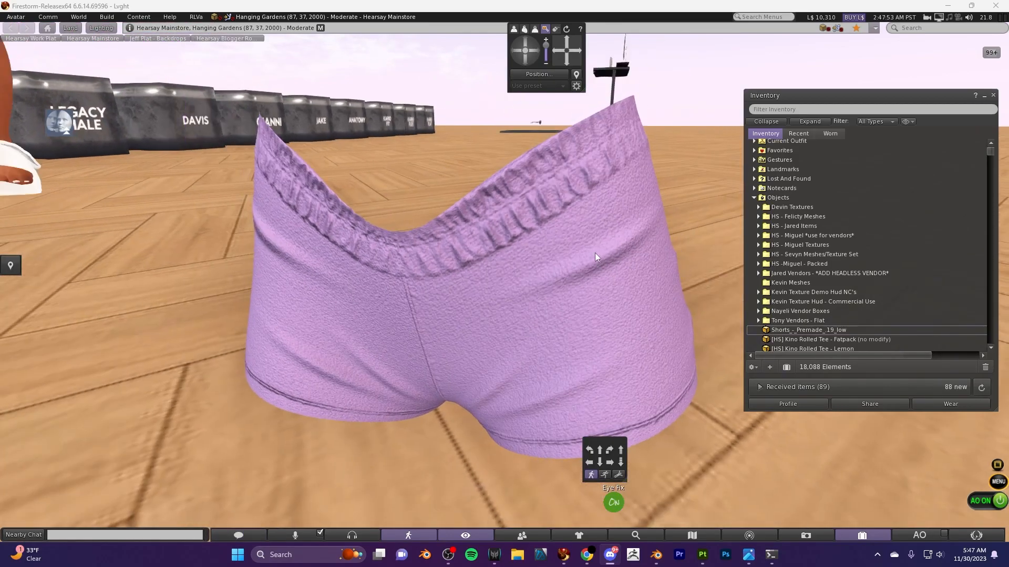
- Reopen the shorts for editing and apply the local Grayscale map as their shininess (specular) texture
right_click(595, 253)
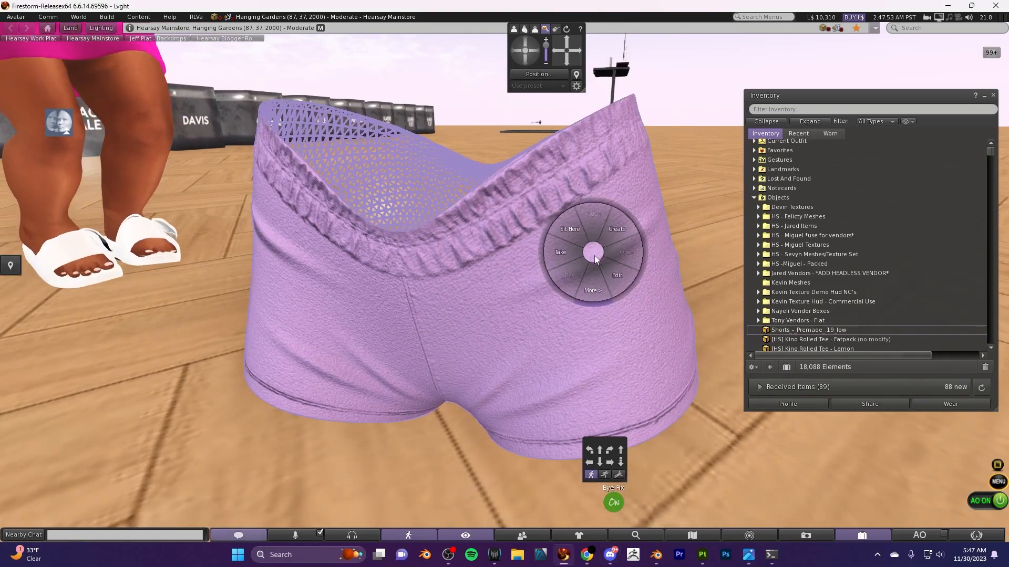
left_click(592, 297)
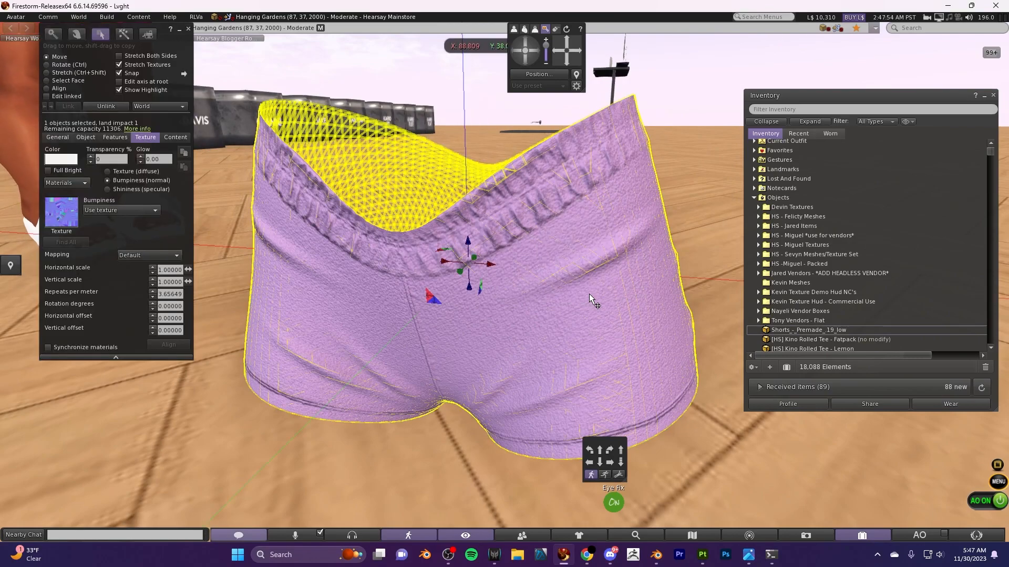
left_click(107, 189)
left_click(61, 212)
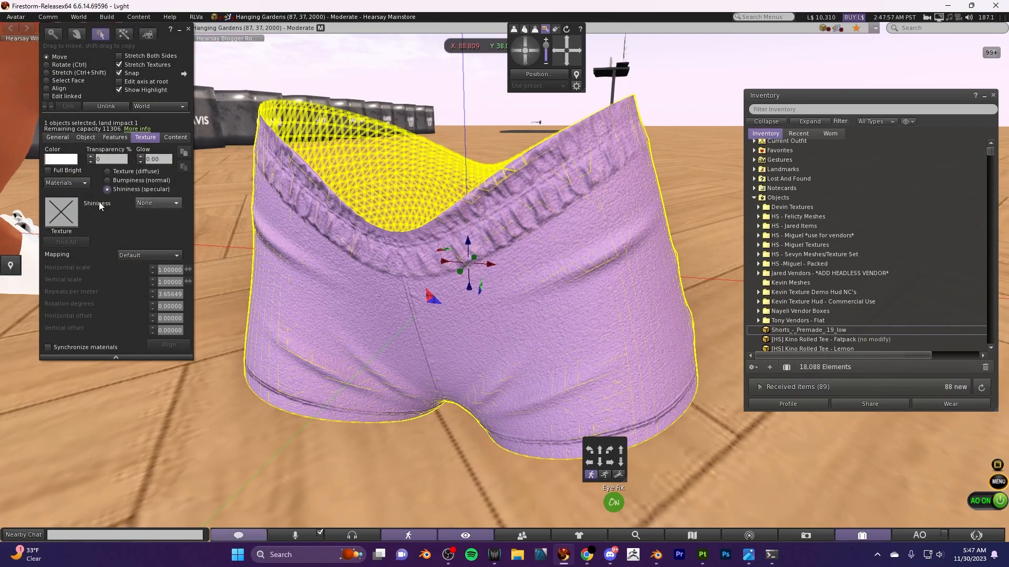
left_click(236, 130)
left_click(302, 70)
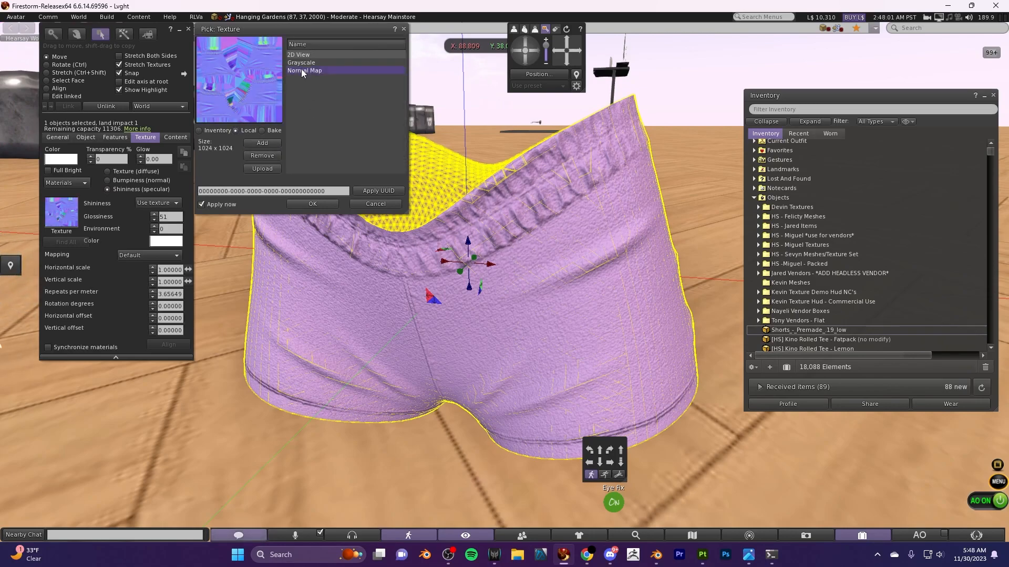
left_click(303, 63)
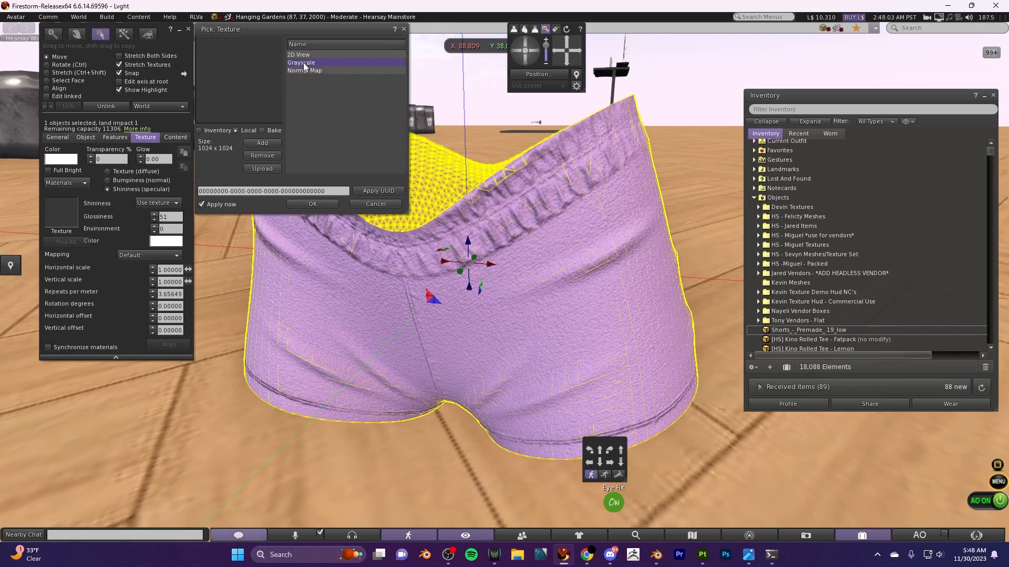
left_click(311, 204)
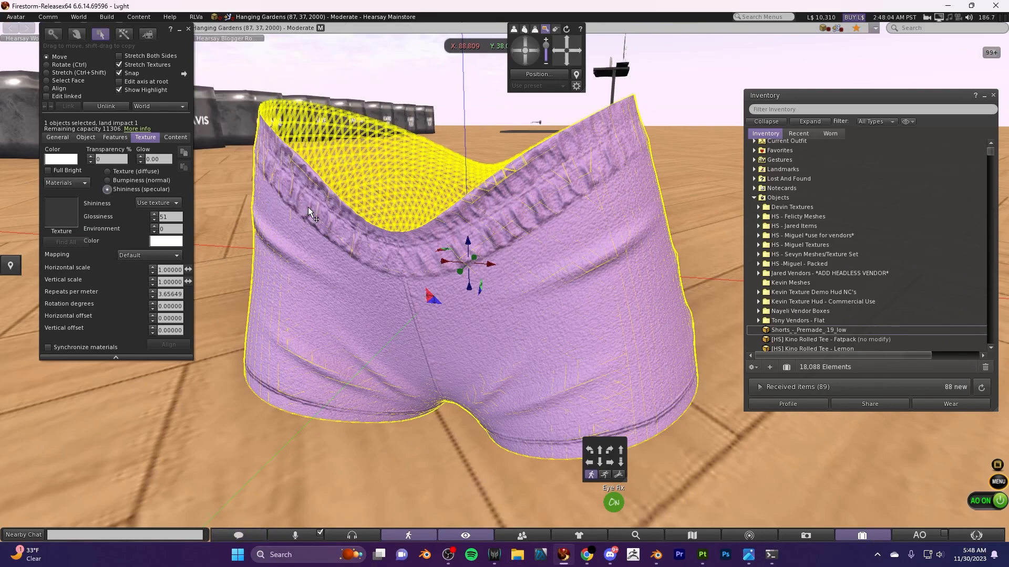
left_click(188, 29)
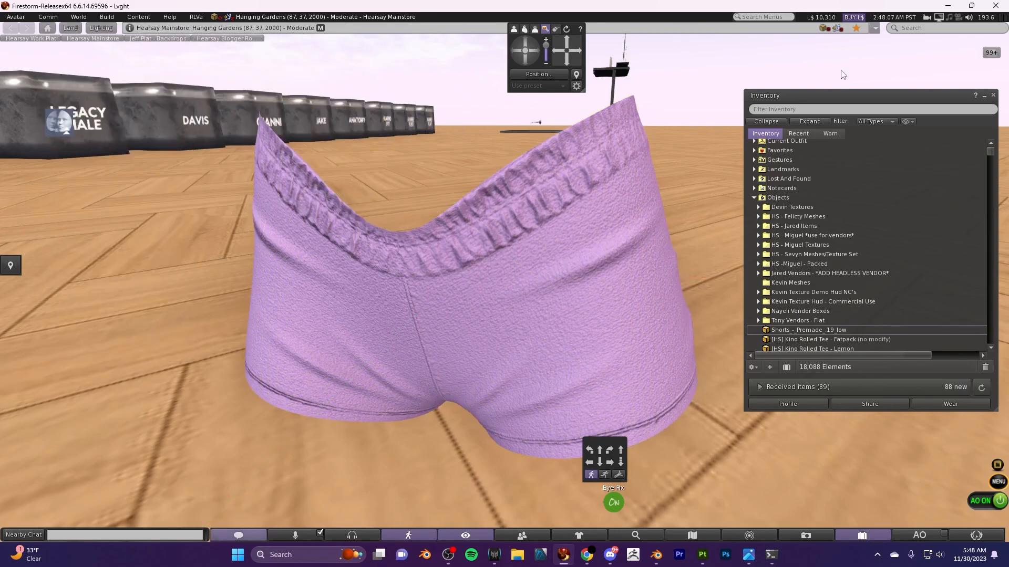
- Review the viewer's general graphics preferences, including the shader, shadow and level-of-detail settings, and close them
mouse_move(939, 17)
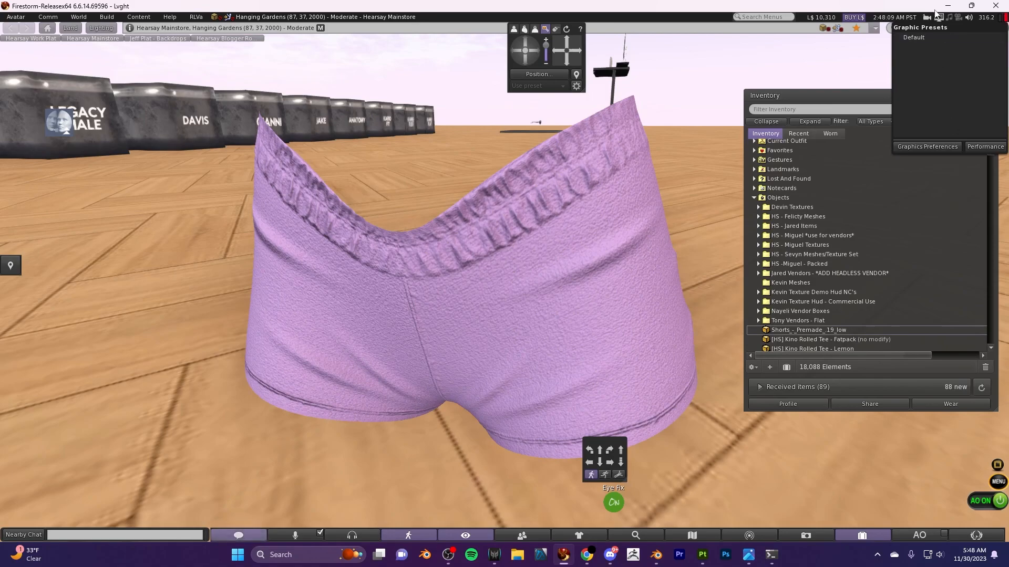
left_click(939, 145)
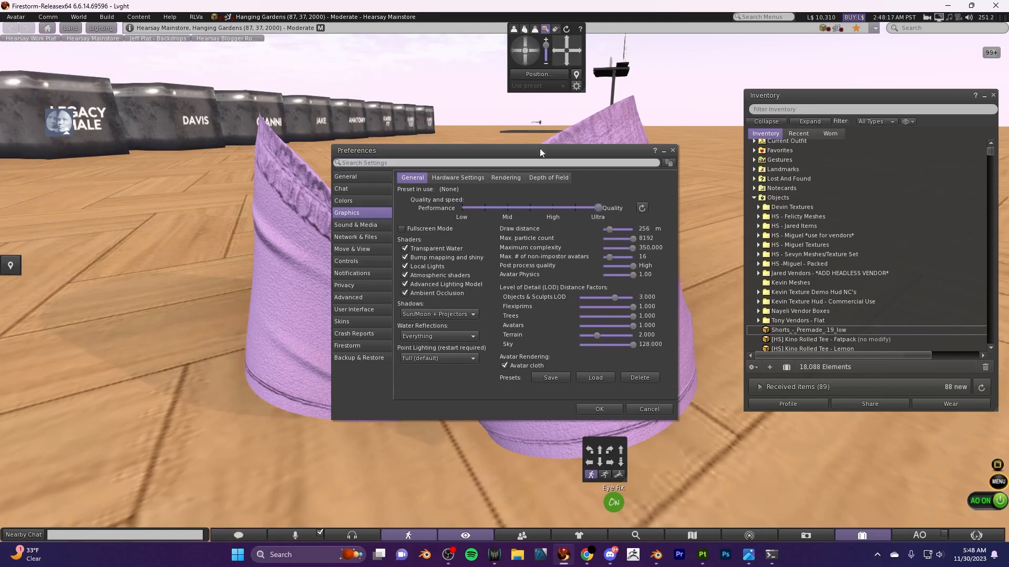
left_click_drag(518, 153, 804, 116)
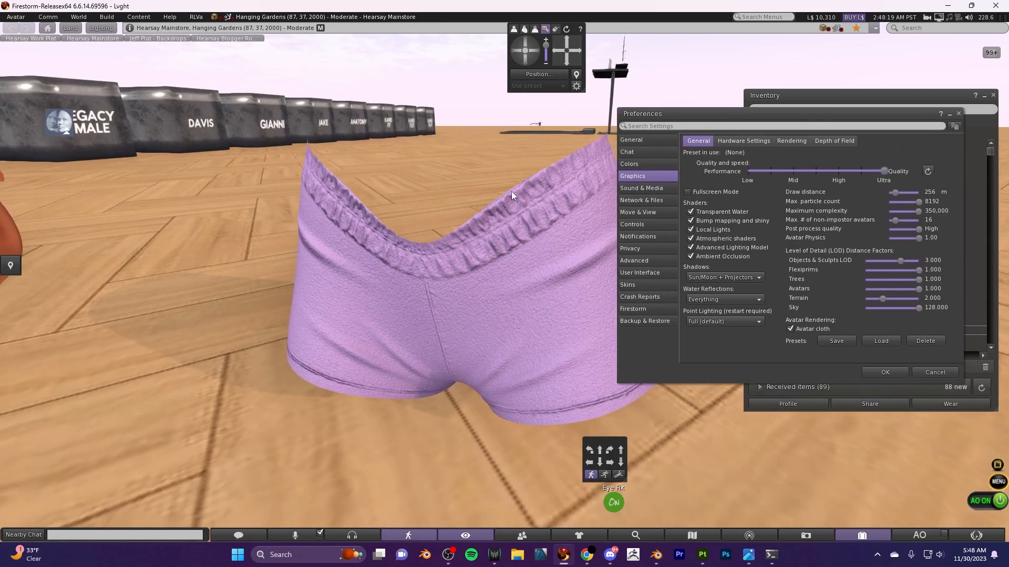
left_click(890, 373)
- Switch the environment sky preset to Default and inspect the shorts under the new lighting
left_click(976, 535)
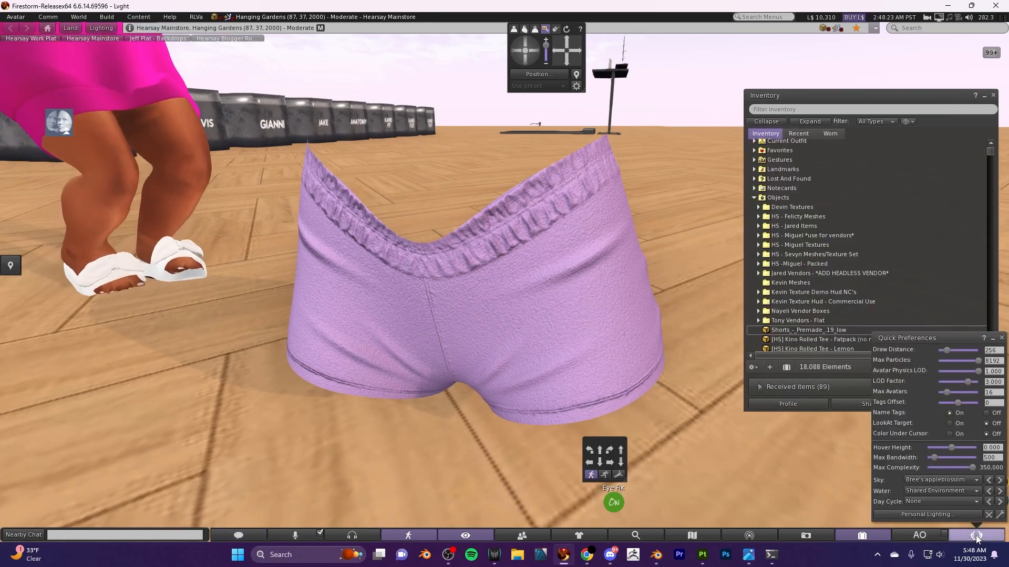
left_click(945, 481)
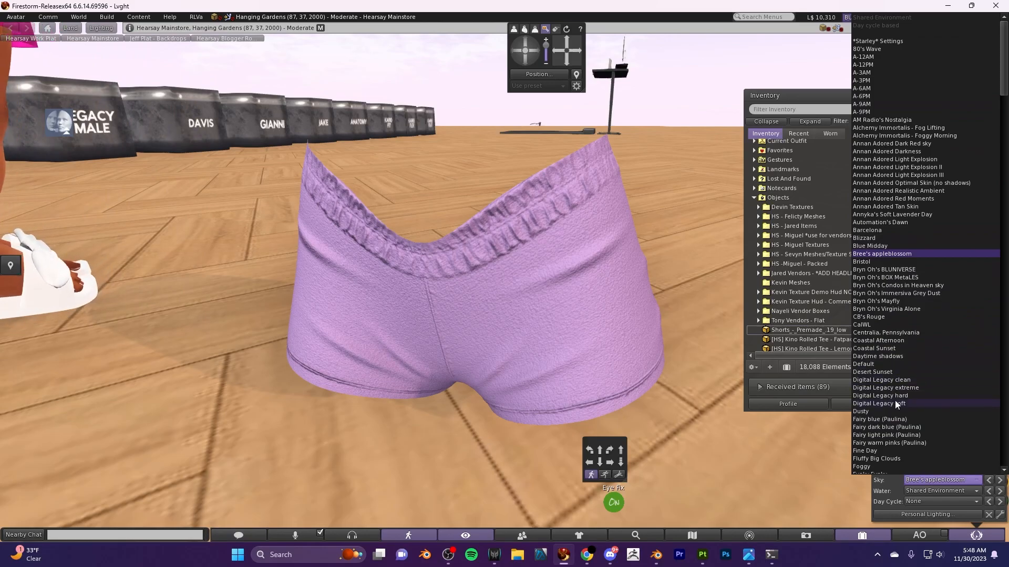
left_click(880, 364)
scroll(531, 368, "up", 4)
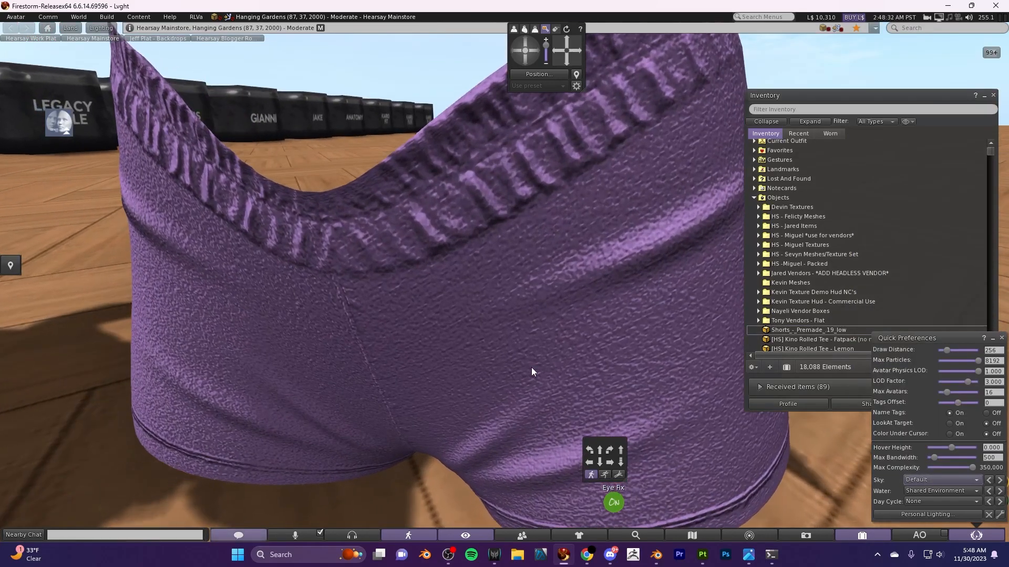
scroll(531, 367, "down", 5)
left_click_drag(540, 55, 520, 48)
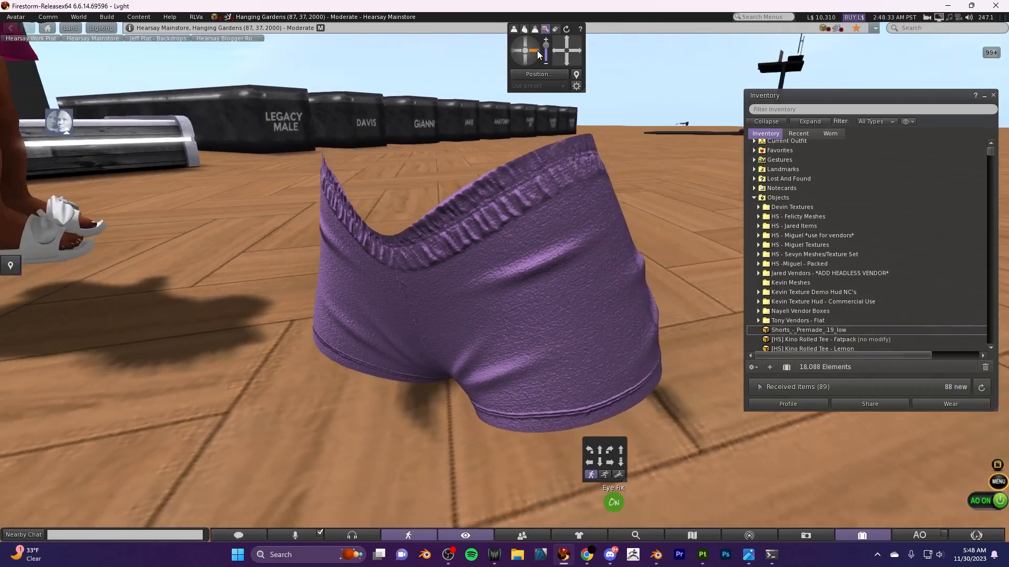
scroll(476, 314, "up", 5)
- Reopen the shorts for editing, set their specular shininess to None, and inspect the fabric up close without the edit highlight
right_click(354, 298)
left_click(377, 320)
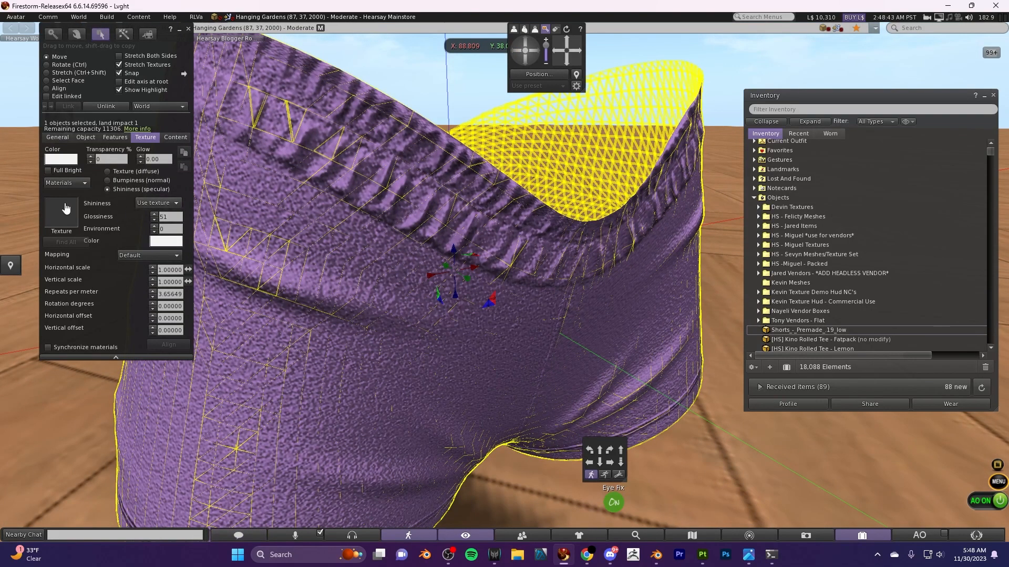
left_click(161, 204)
left_click(150, 217)
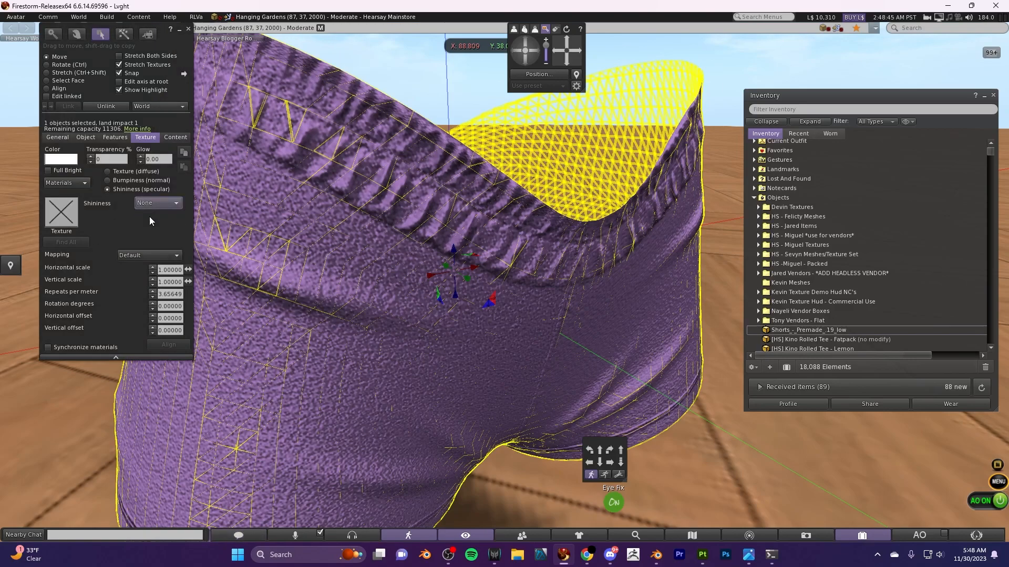
scroll(247, 353, "down", 3)
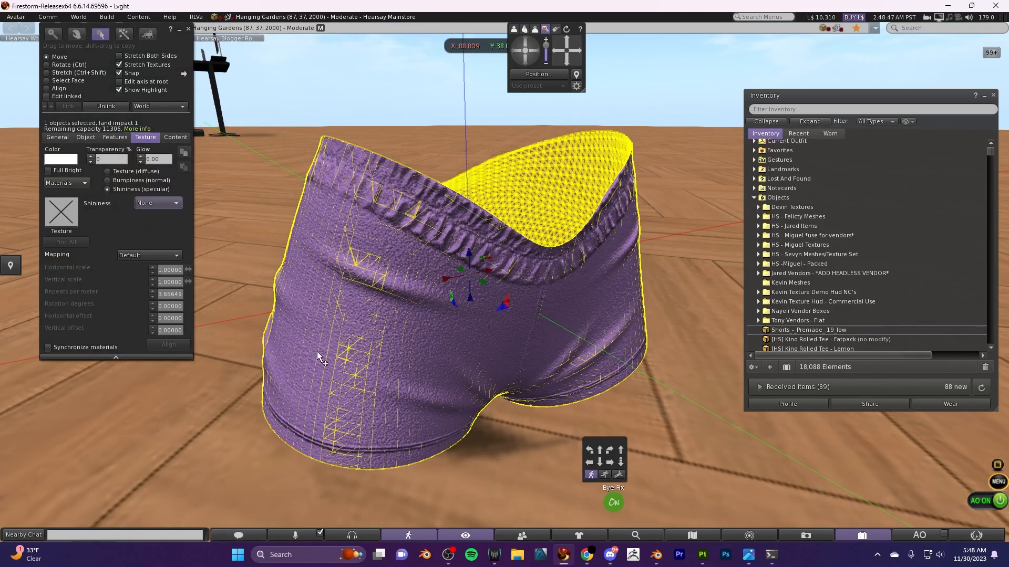
left_click(187, 29)
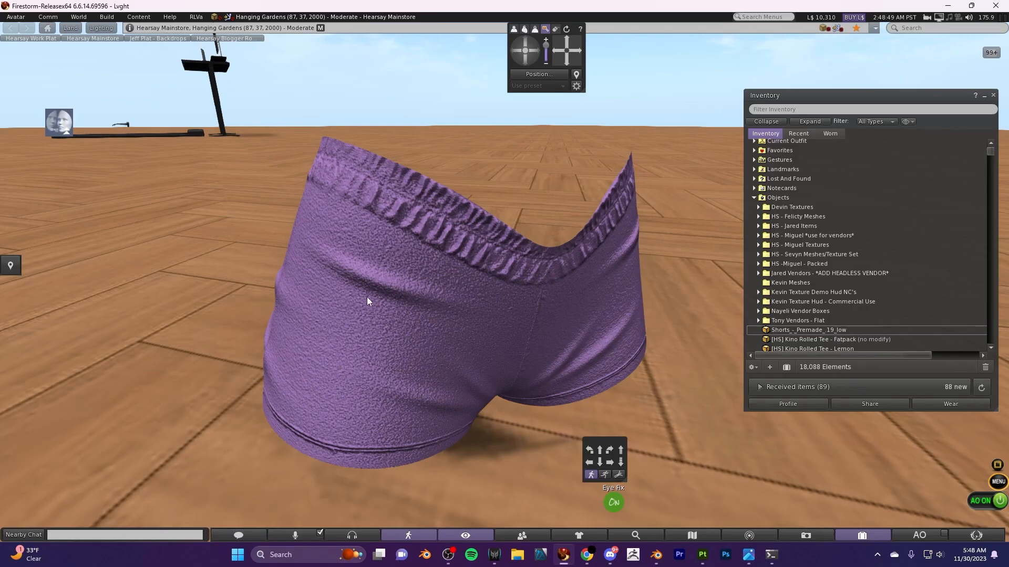
scroll(390, 287, "up", 3)
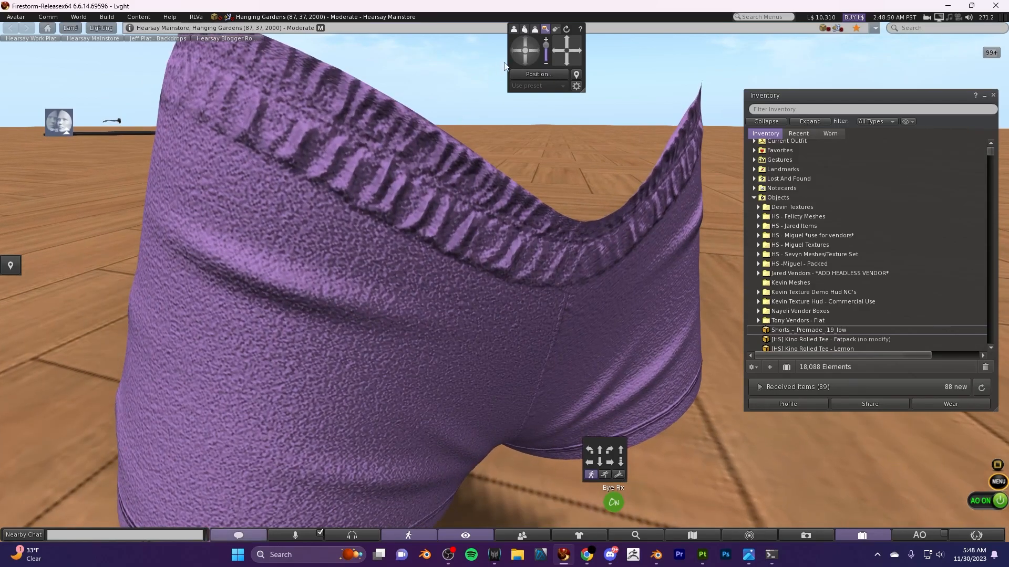
left_click_drag(535, 49, 535, 48)
left_click(525, 42)
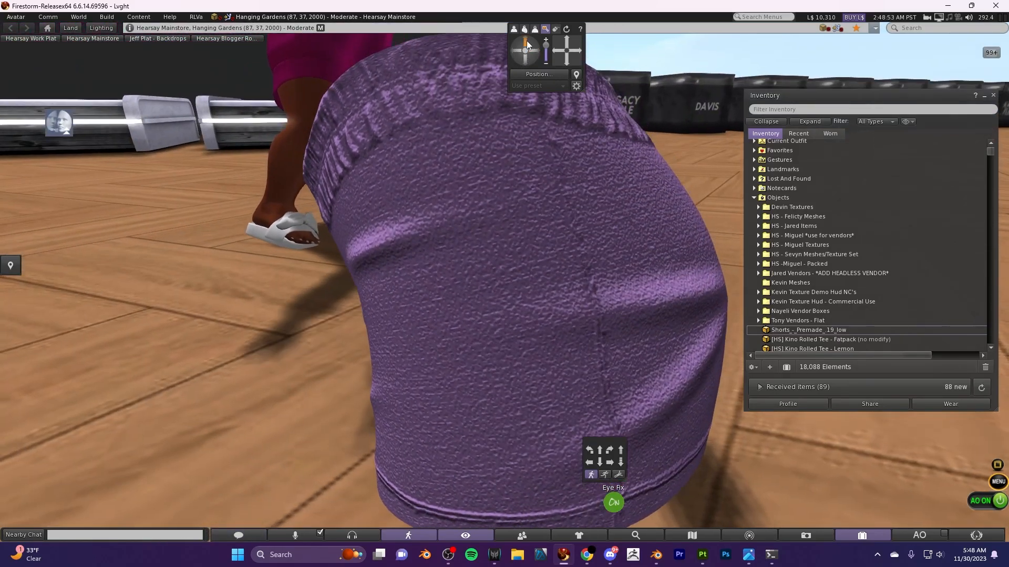
- Review the shorts' bumpiness and diffuse textures and the list of local textures, and finish editing the object
scroll(472, 313, "down", 3)
right_click(546, 292)
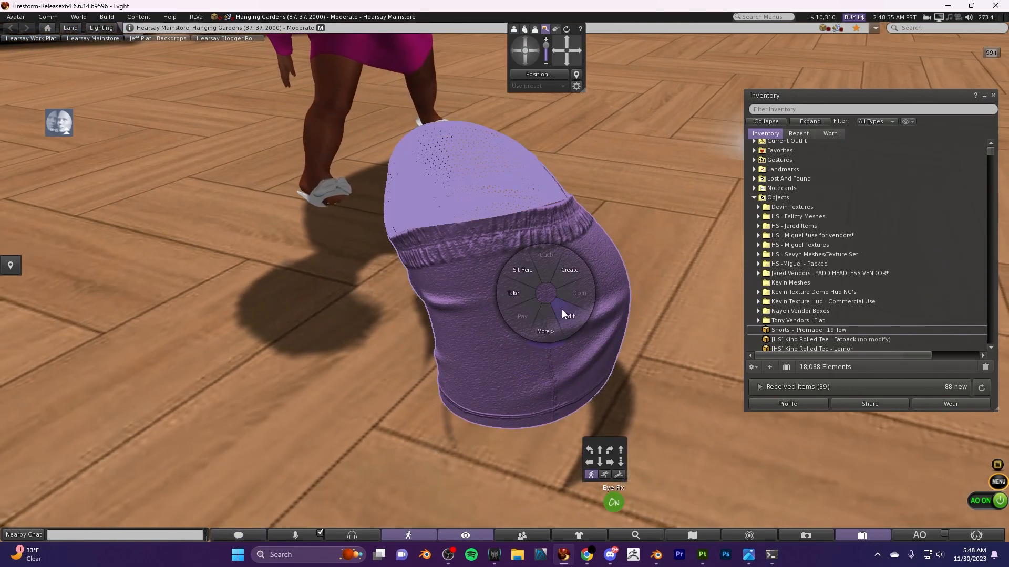
left_click(535, 276)
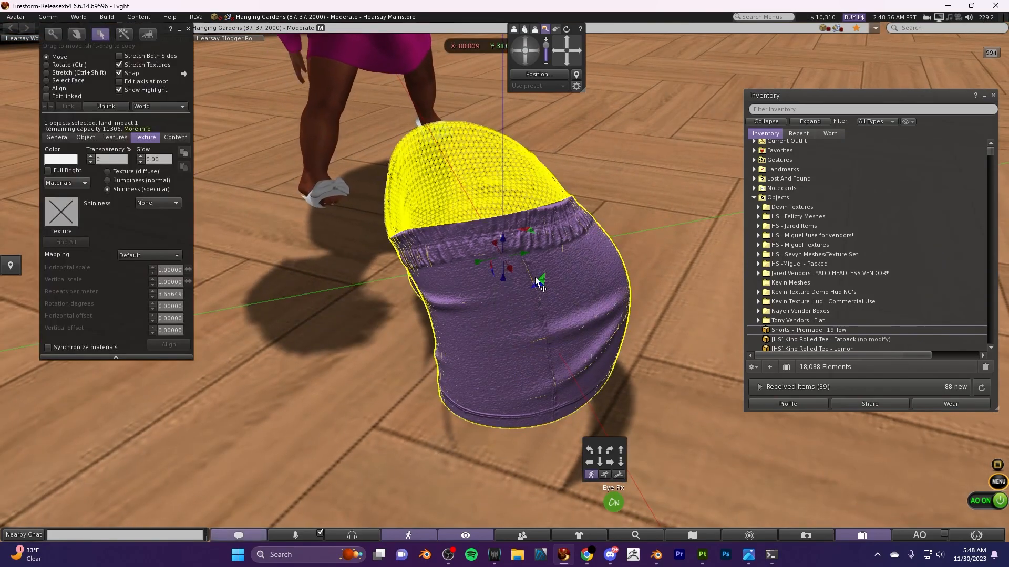
left_click(107, 181)
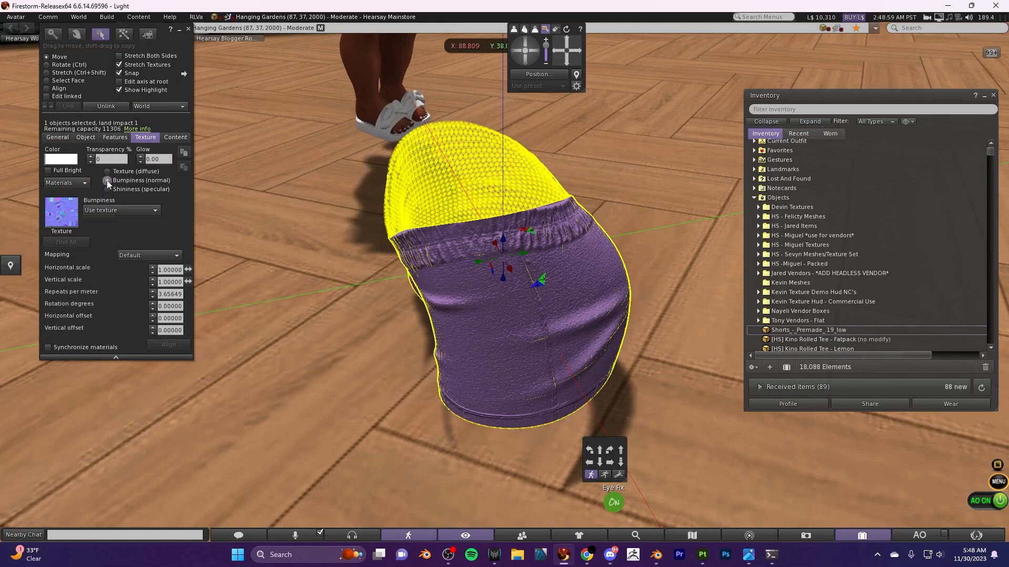
left_click(107, 172)
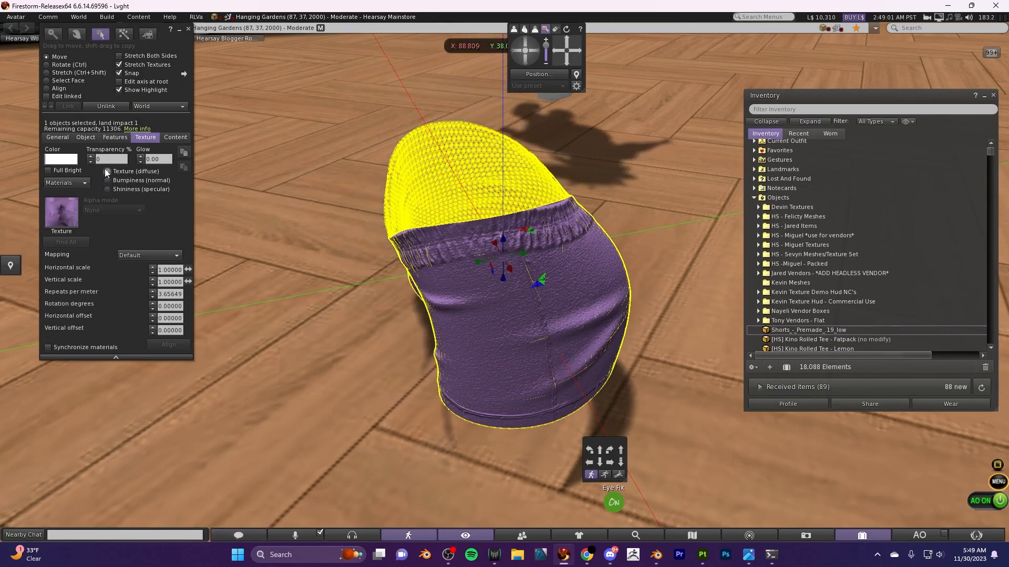
left_click(57, 221)
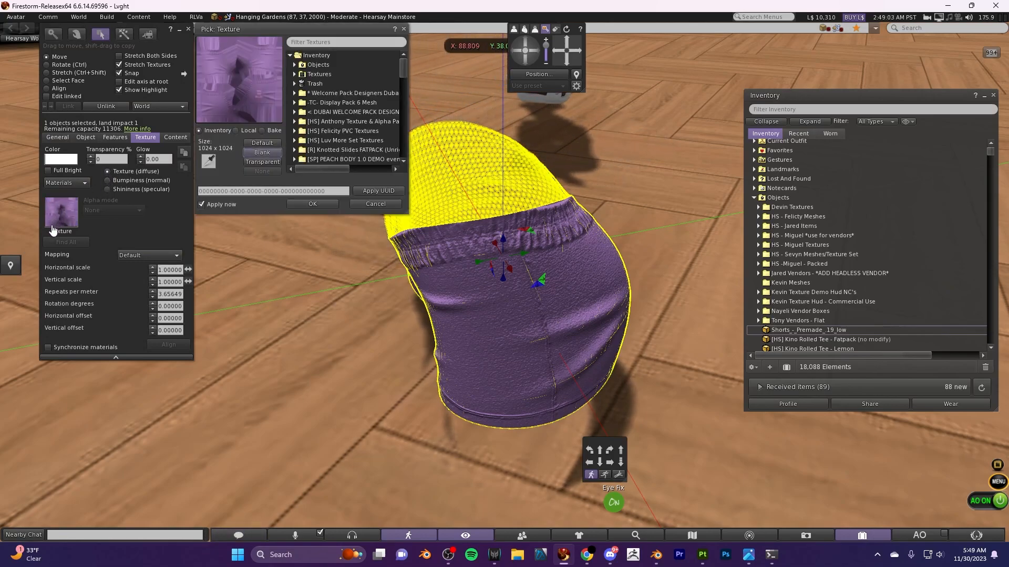
left_click(239, 130)
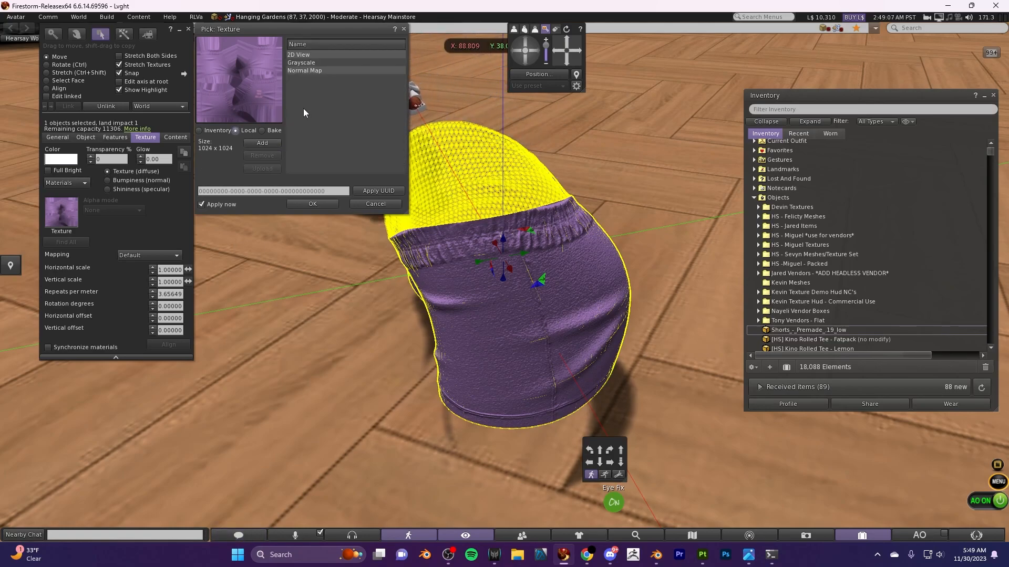
left_click(299, 203)
left_click(188, 29)
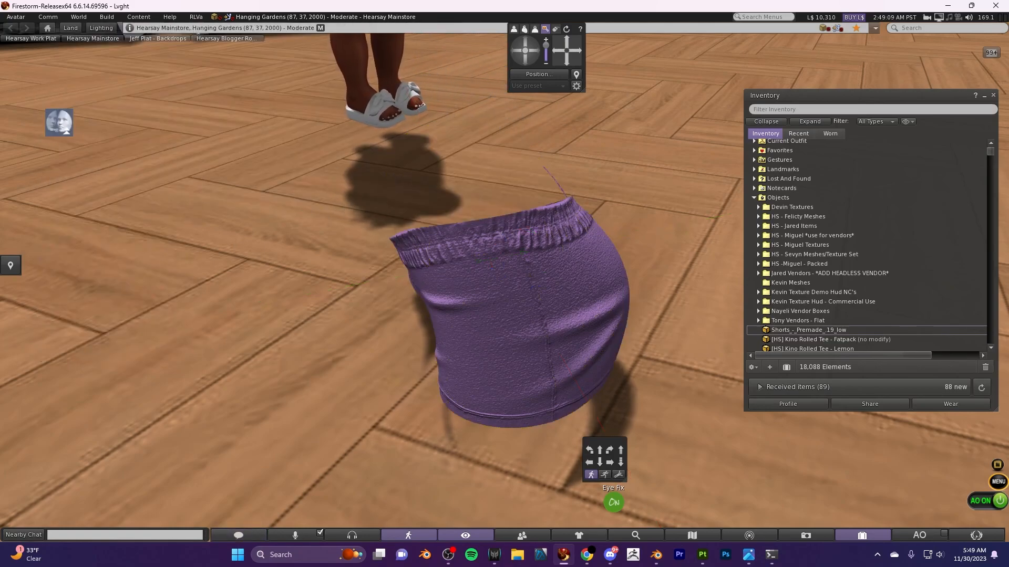
left_click_drag(531, 59, 531, 49)
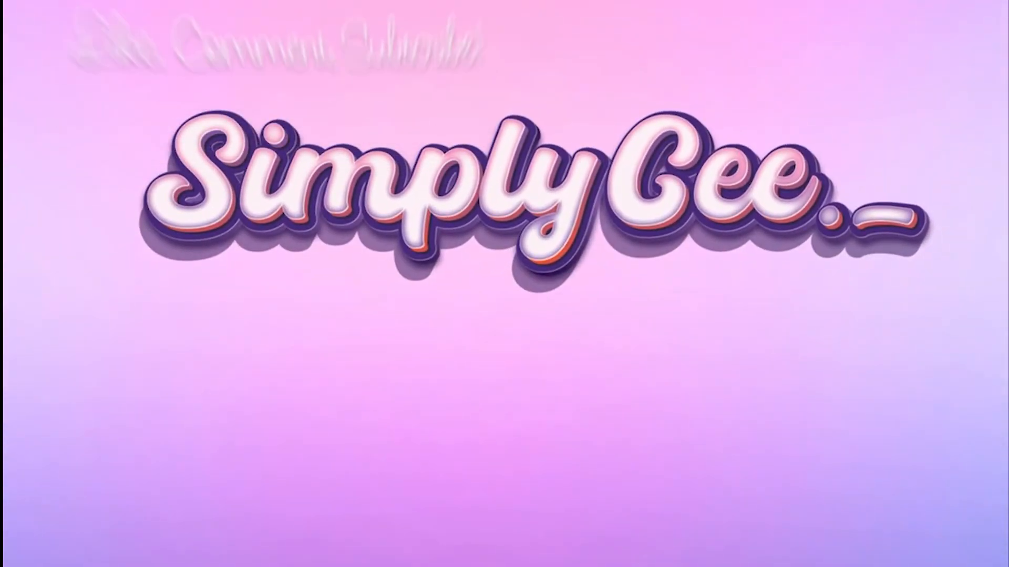